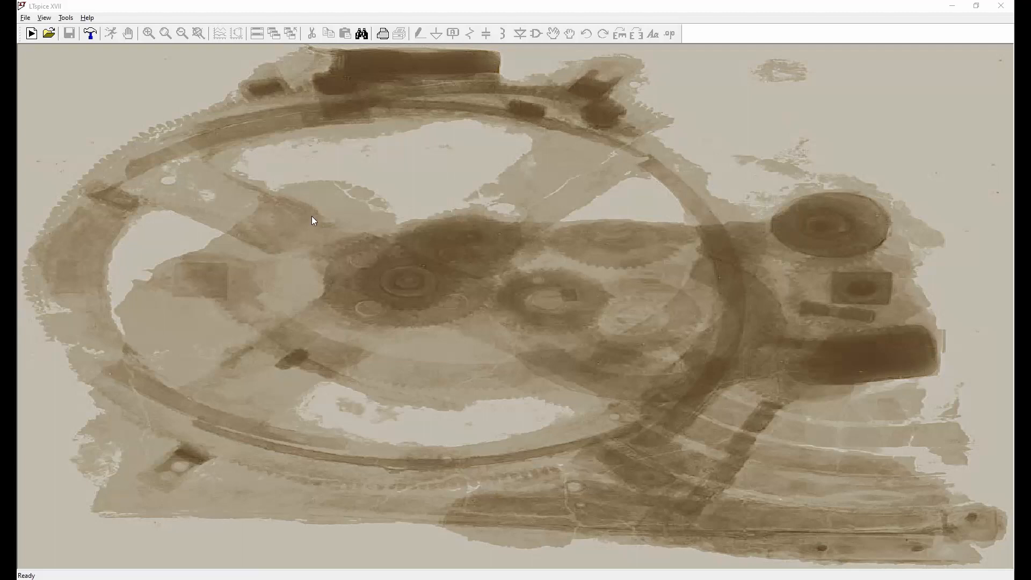
Create a new schematic and save it as preLab1
left_click(30, 35)
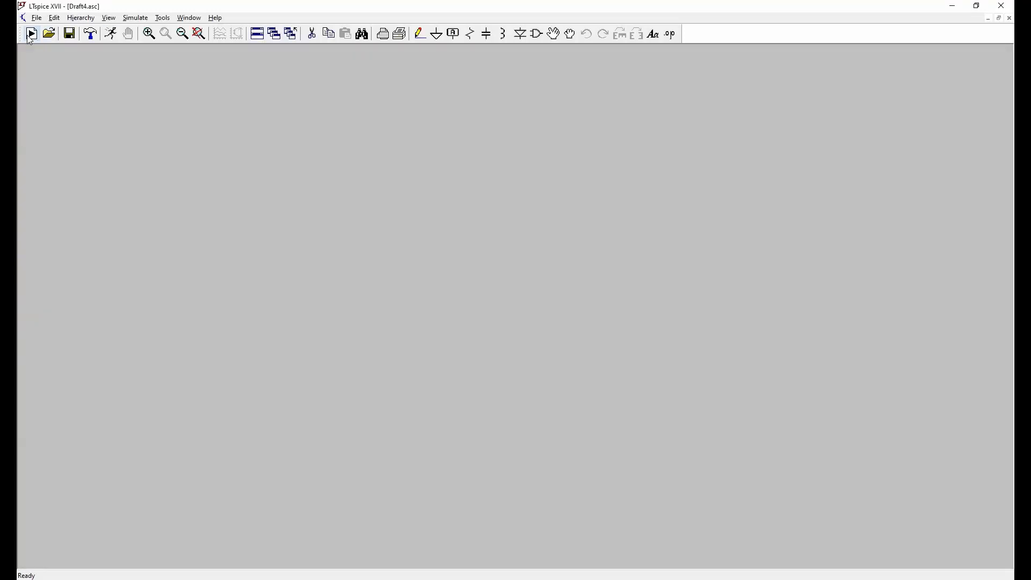
left_click(36, 18)
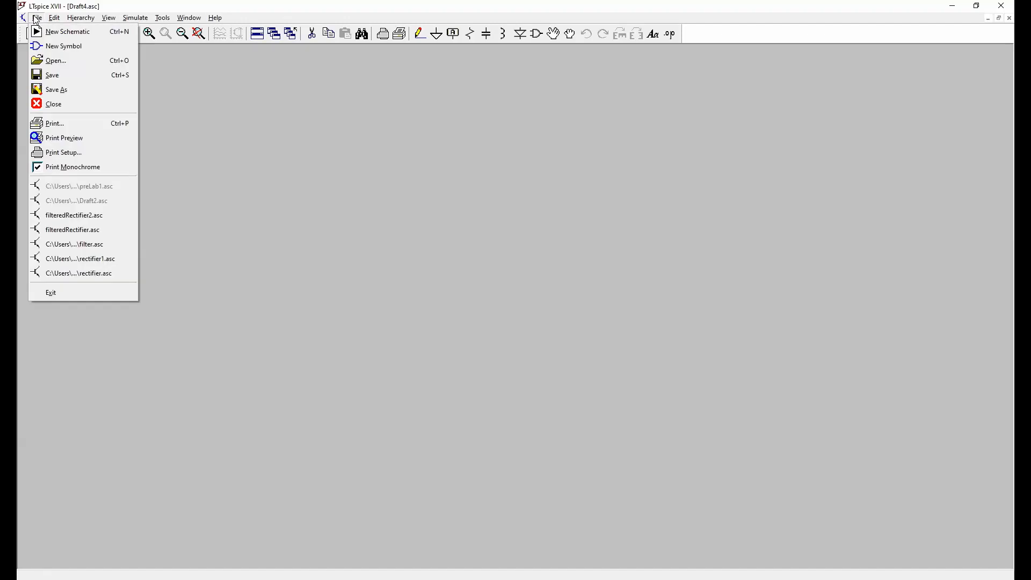
left_click(62, 90)
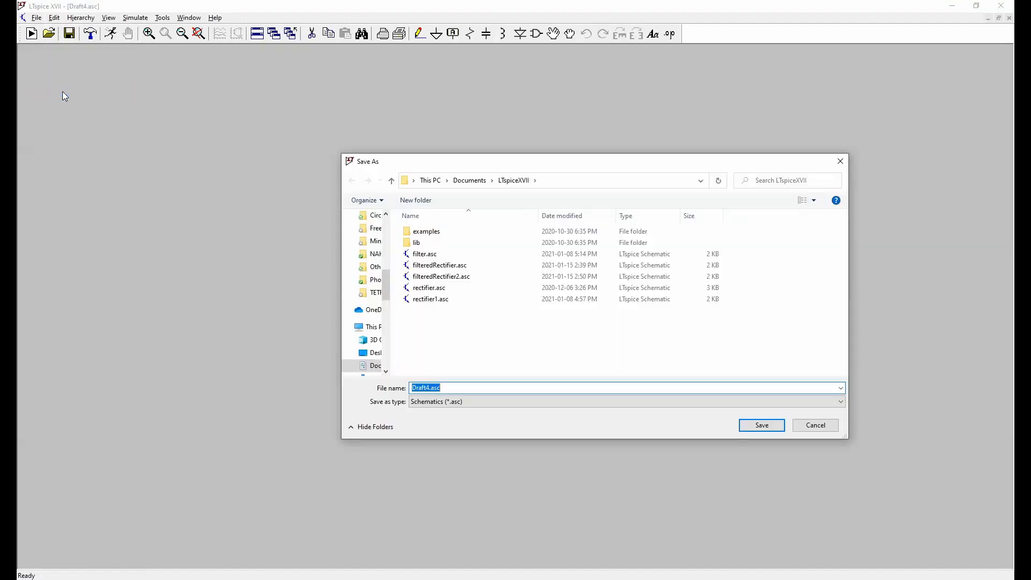
type("pre")
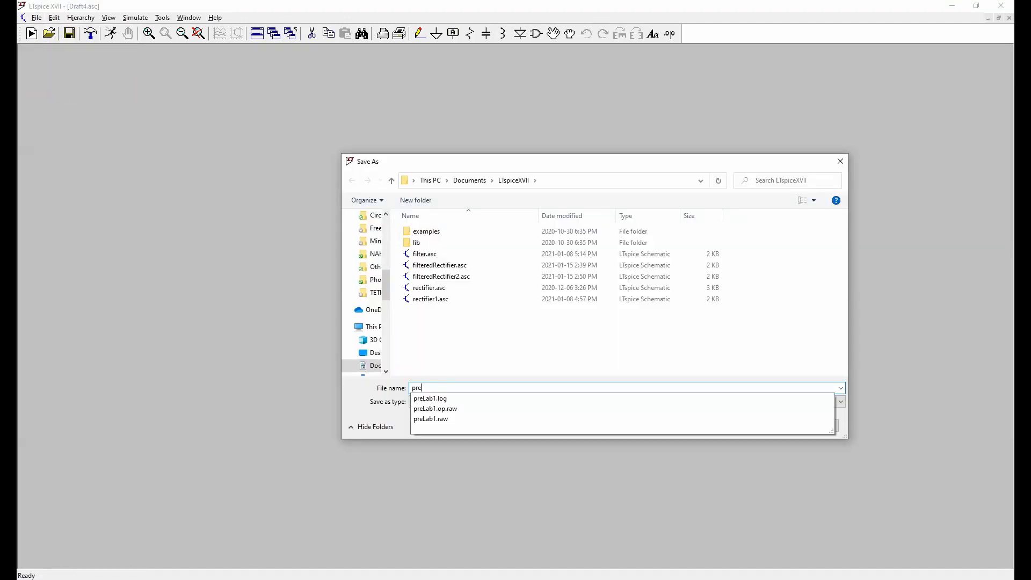
type("Lab1")
key("Return")
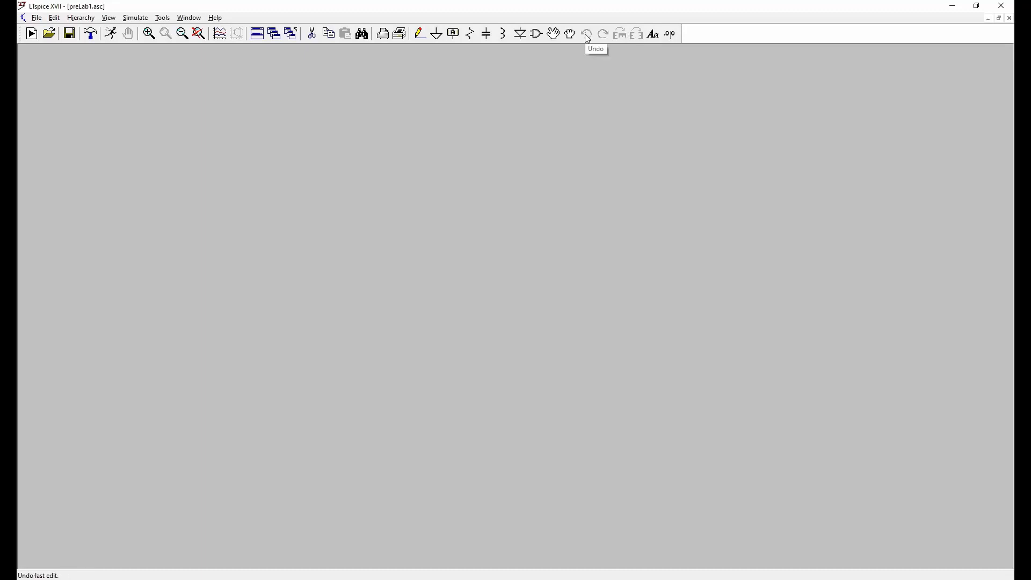
Place a voltage source component (voltage) in the left half of the empty schematic
left_click(653, 34)
left_click(538, 35)
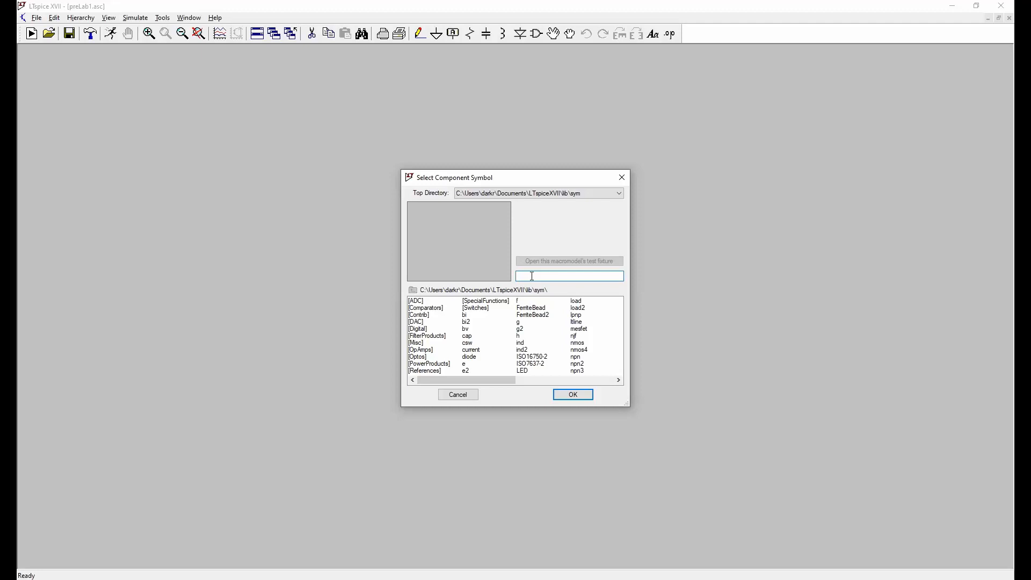
type("voltage")
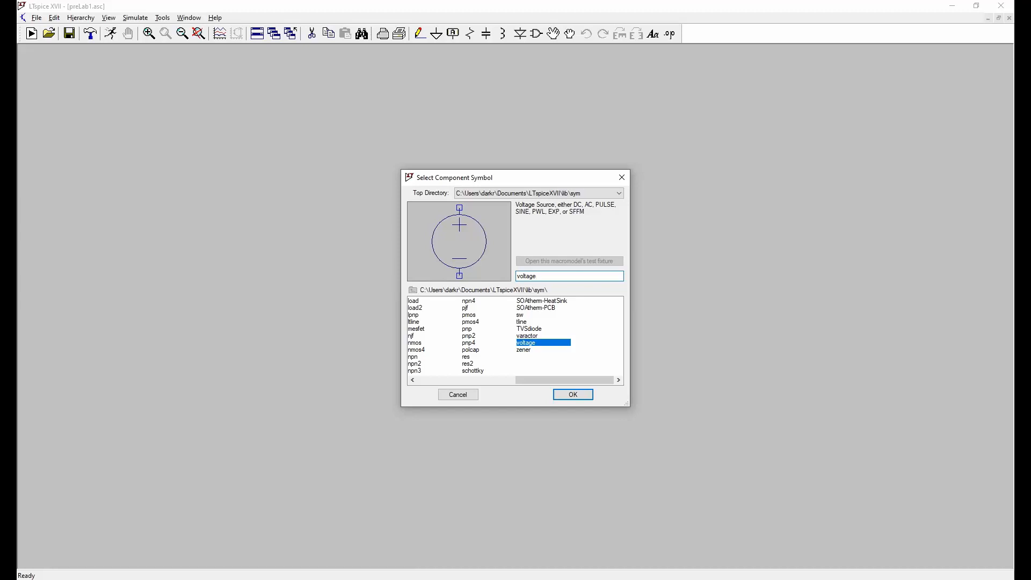
key("Return")
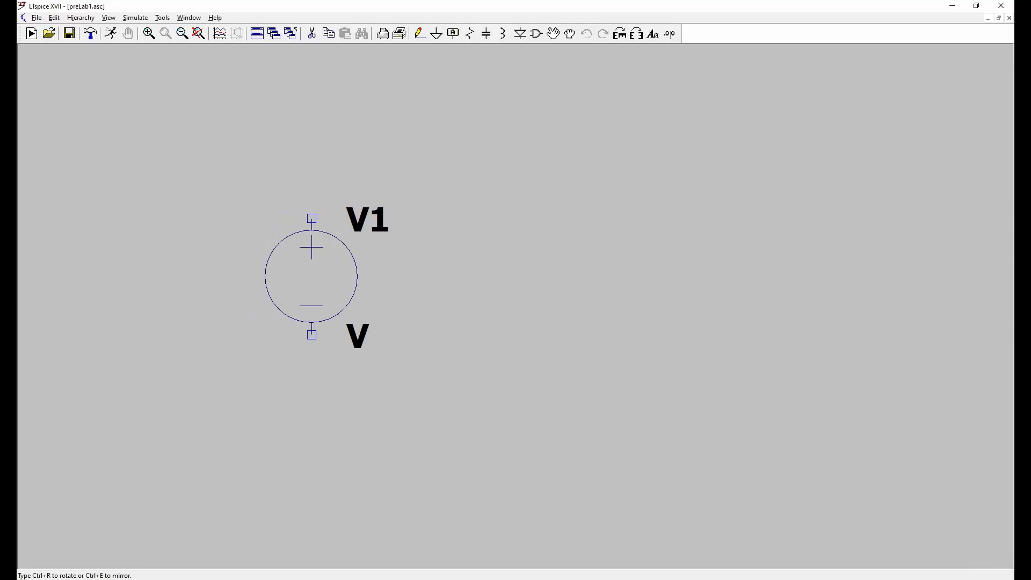
left_click(264, 299)
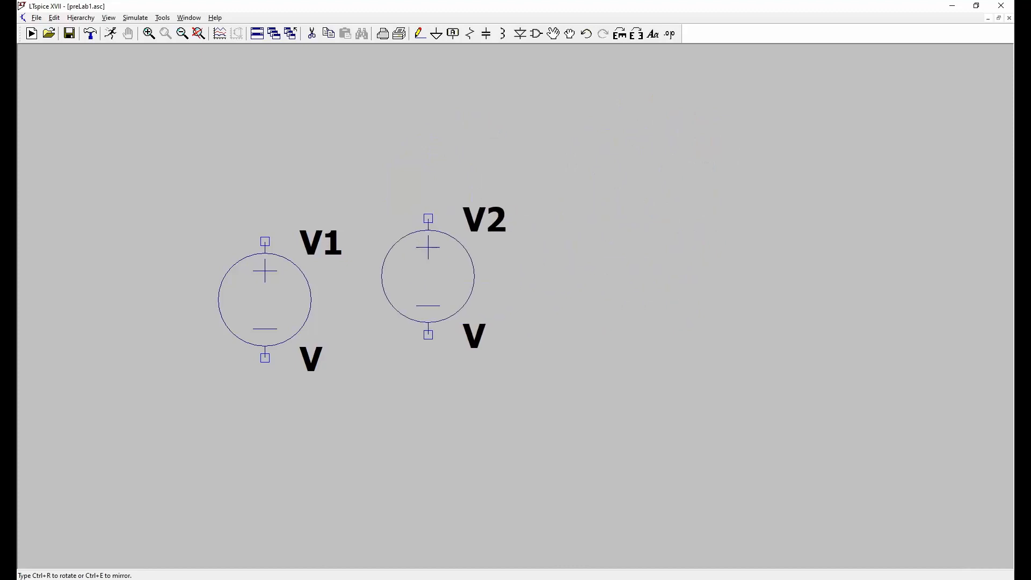
Place two more voltage sources, V2 and V3, to the right of V1
left_click(498, 206)
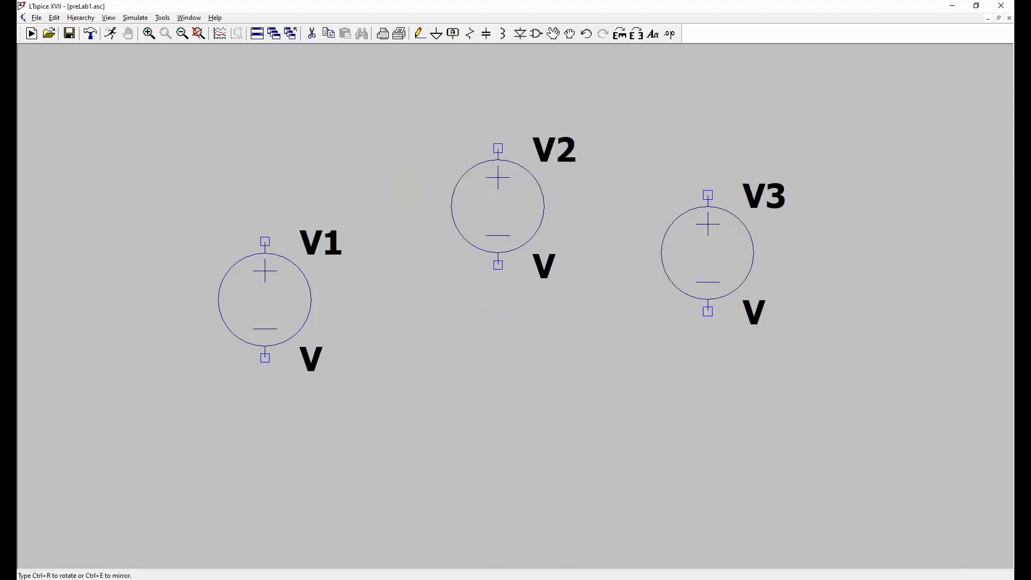
left_click(707, 252)
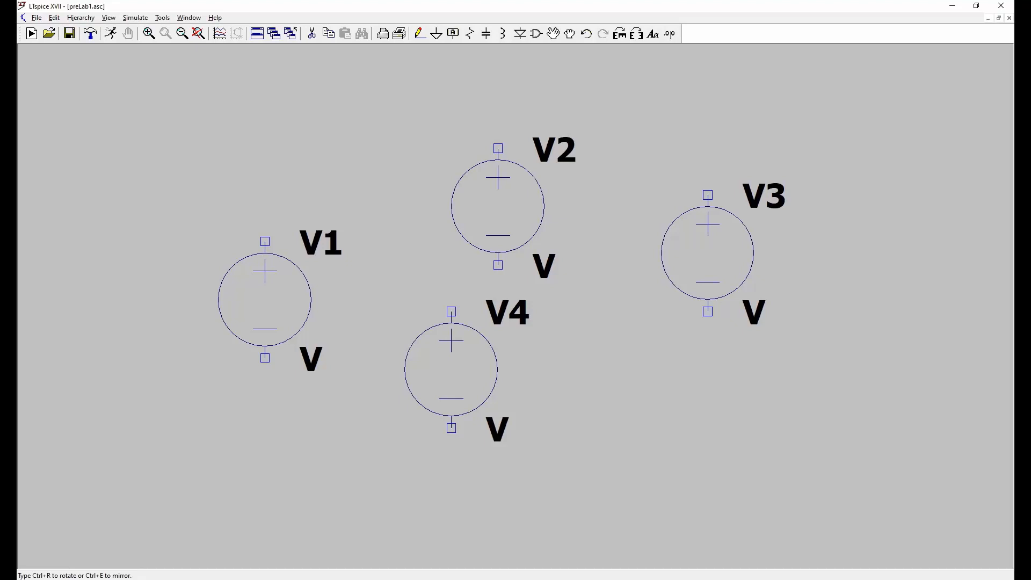
key("Escape")
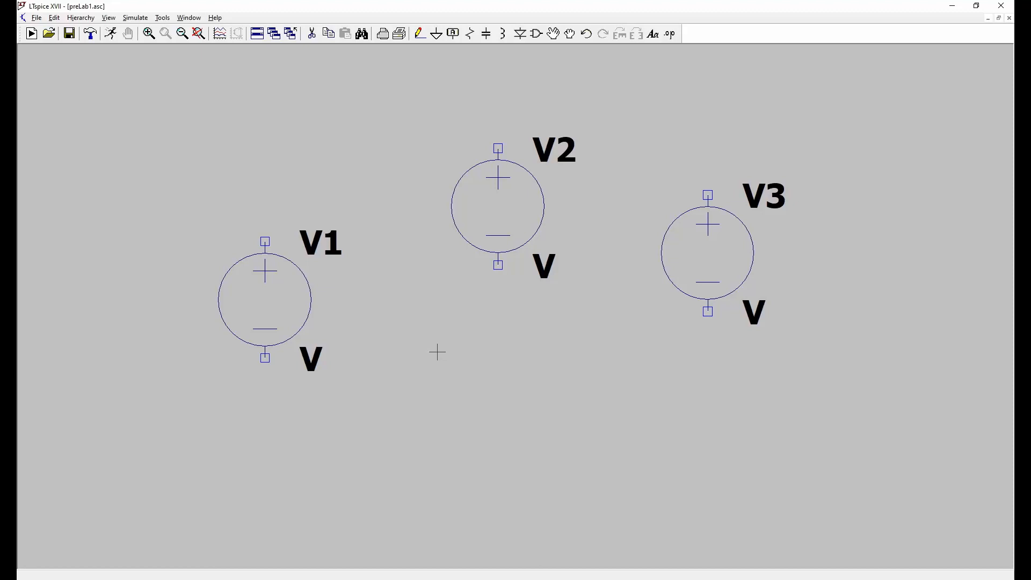
Delete the extra voltage sources V2 and V3 from the schematic
key("Delete")
left_click(502, 174)
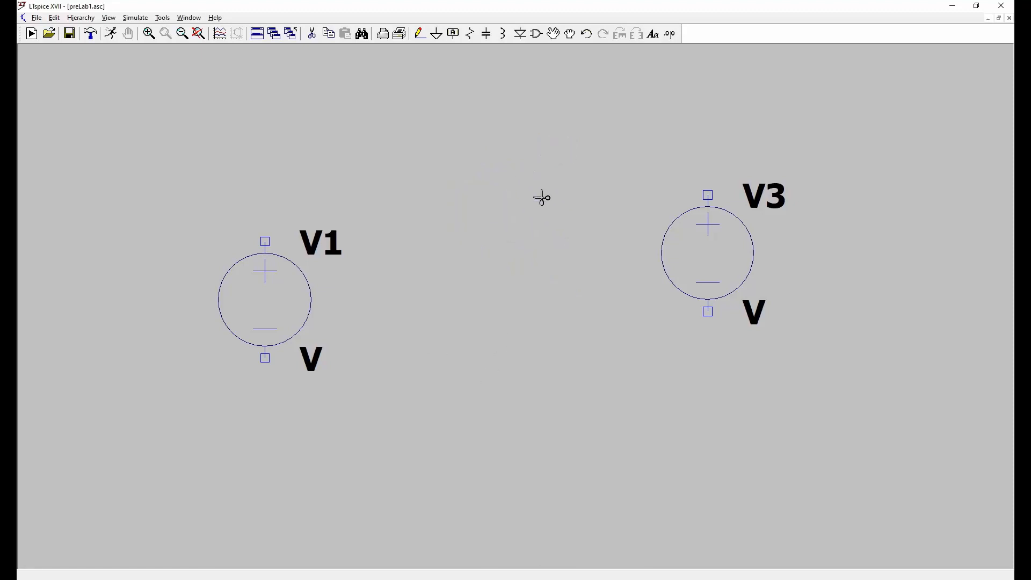
left_click(714, 229)
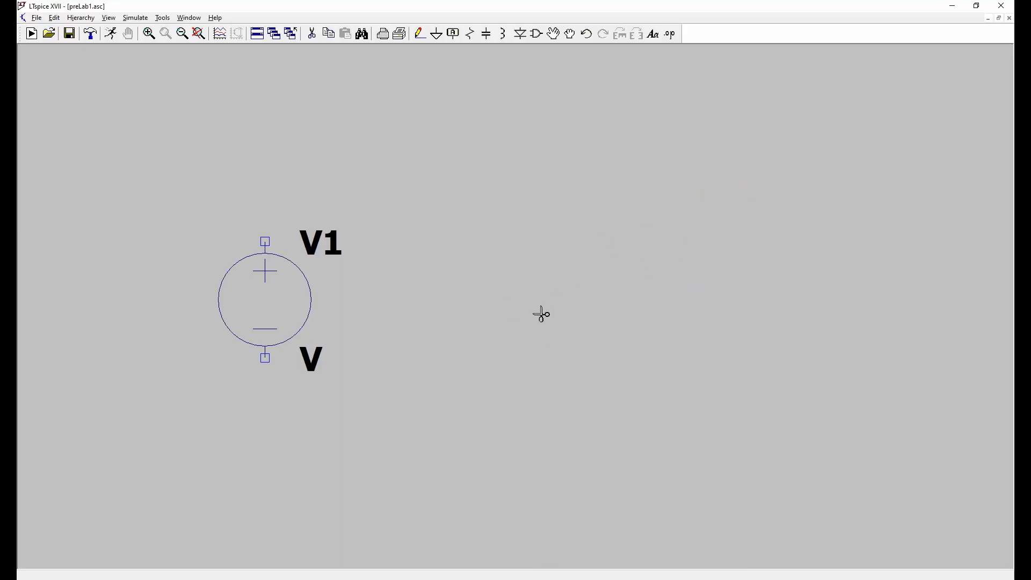
key("Escape")
Place one vertical resistor to the right of voltage source V1, level with it
left_click(472, 35)
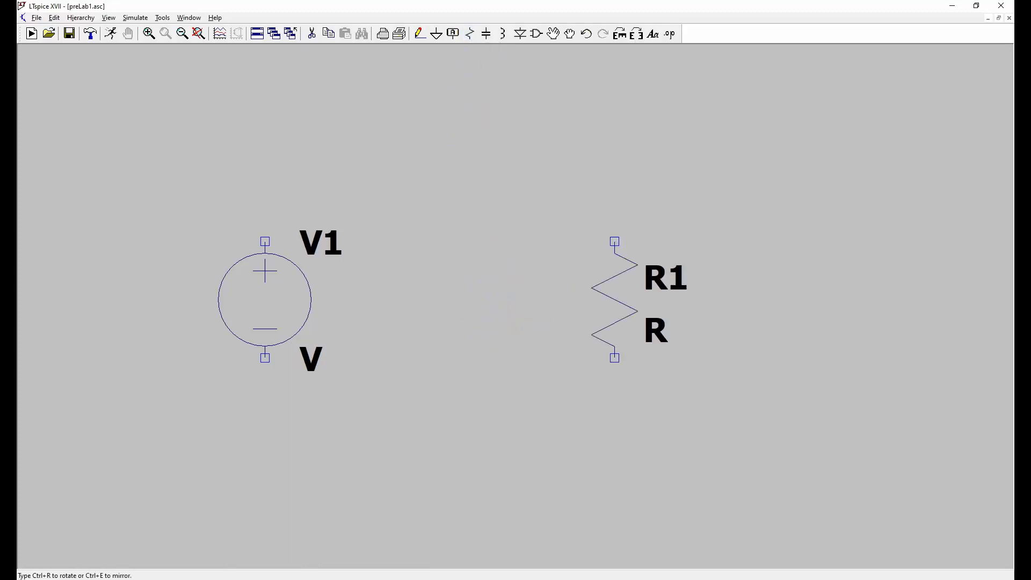
left_click(614, 300)
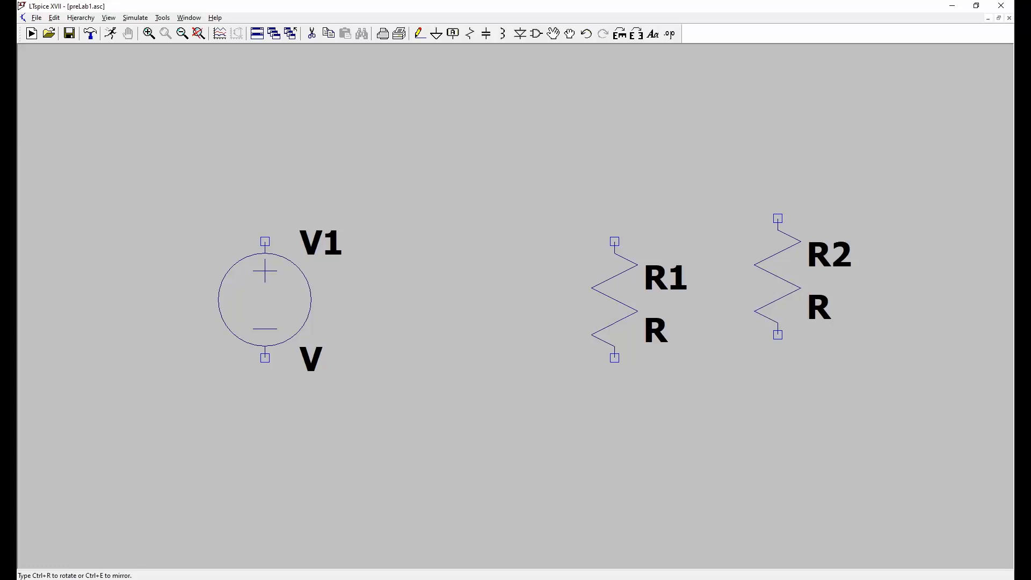
key("Escape")
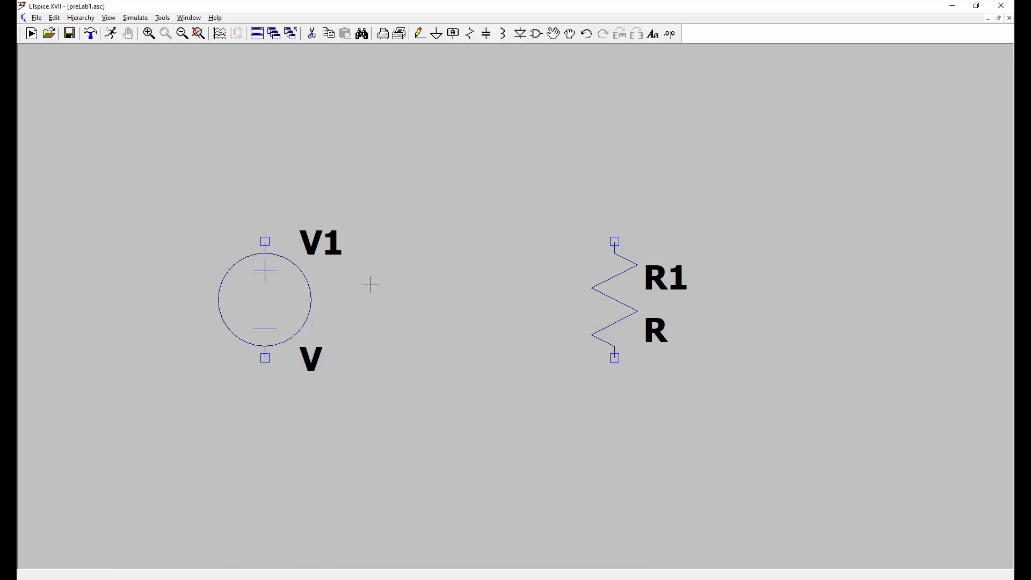
Set the DC value of voltage source V1 to 5 V
right_click(250, 300)
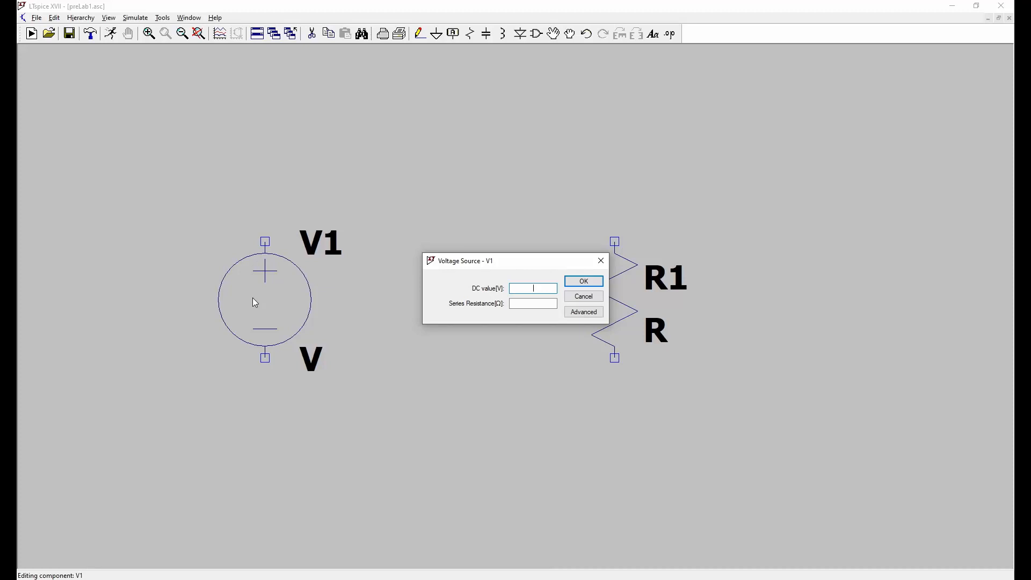
type("5")
key("Return")
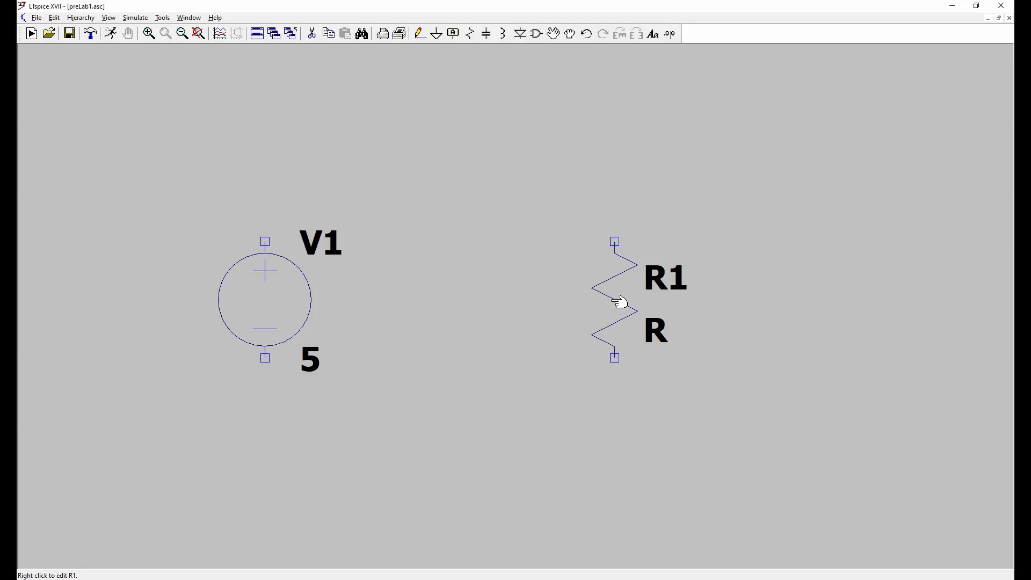
Set the resistance of resistor R1 to 1k
right_click(614, 302)
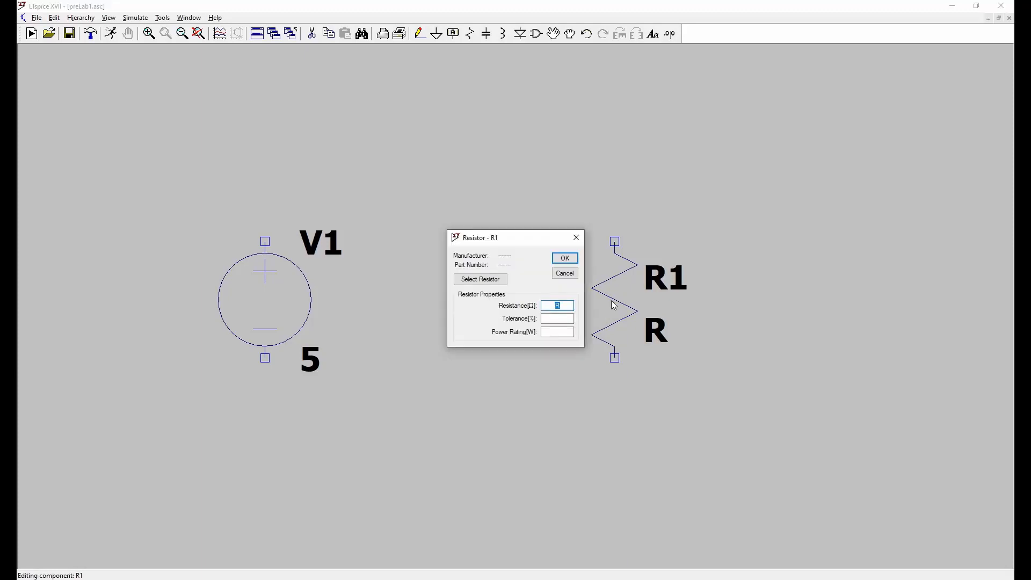
type("1000")
key("BackSpace")
key("BackSpace")
key("BackSpace")
type("k")
key("Return")
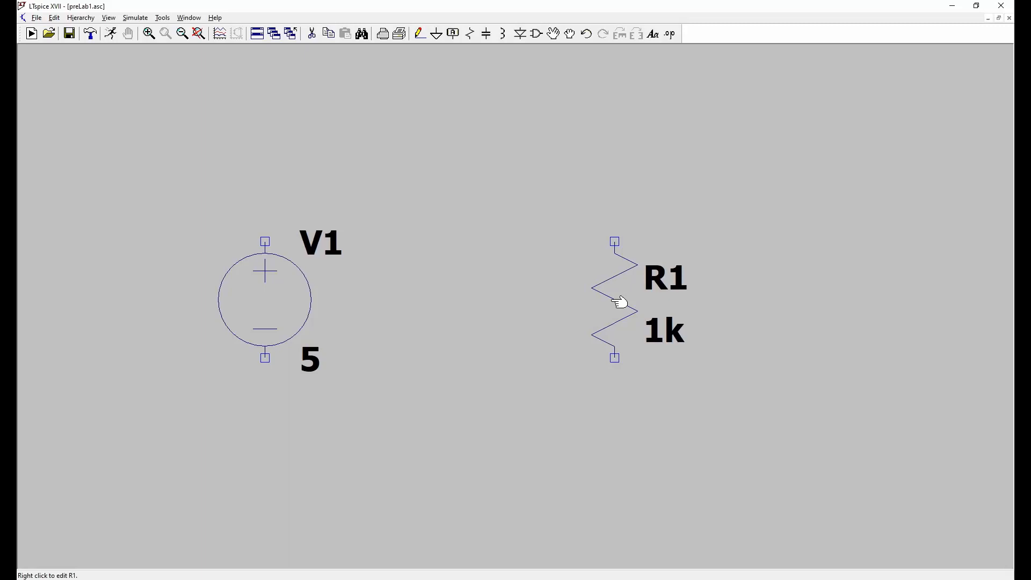
Wire V1 and R1 into a closed loop, joining their upper terminals above and their lower terminals below
left_click(421, 35)
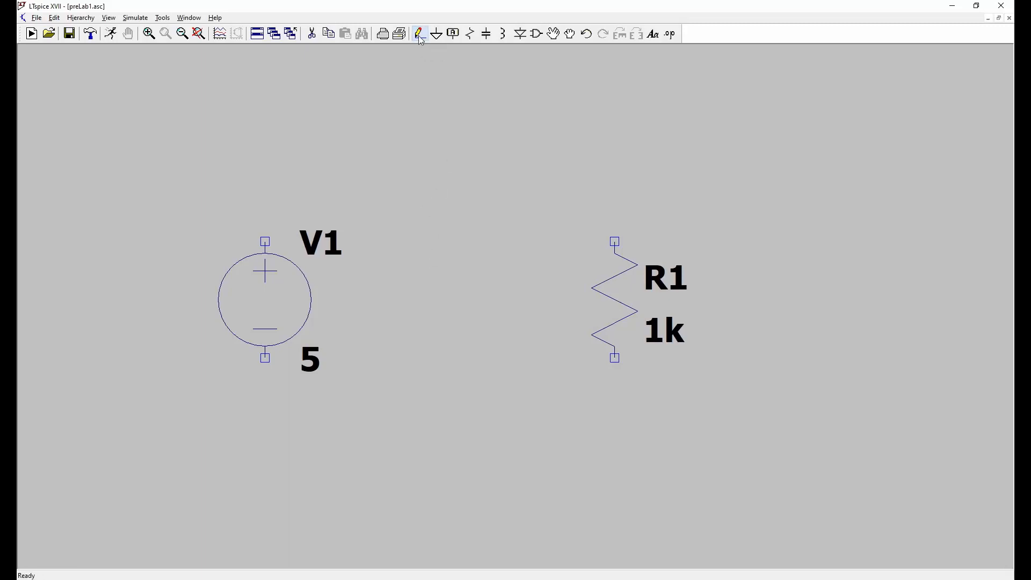
left_click(265, 241)
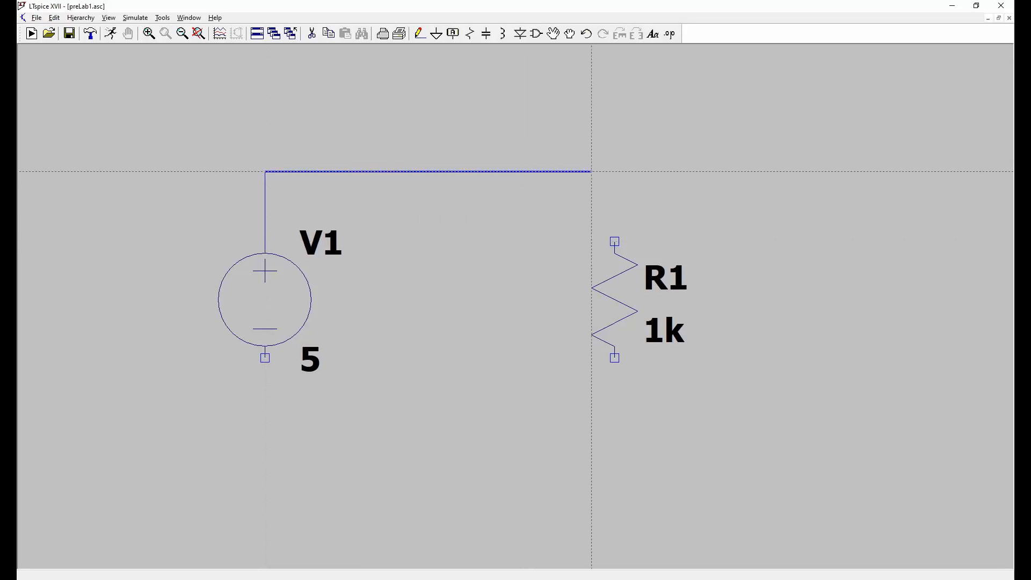
left_click(614, 242)
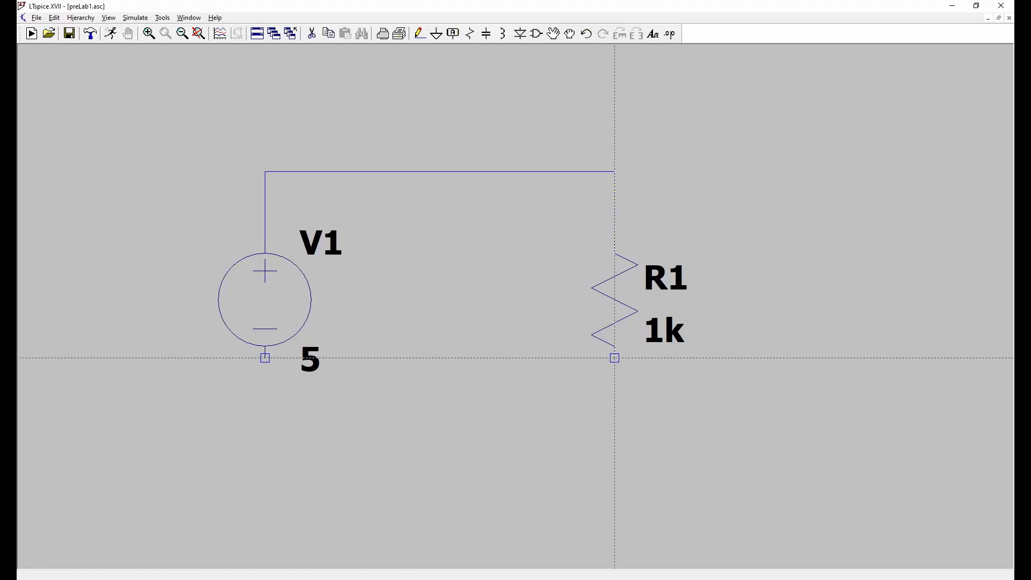
left_click(615, 358)
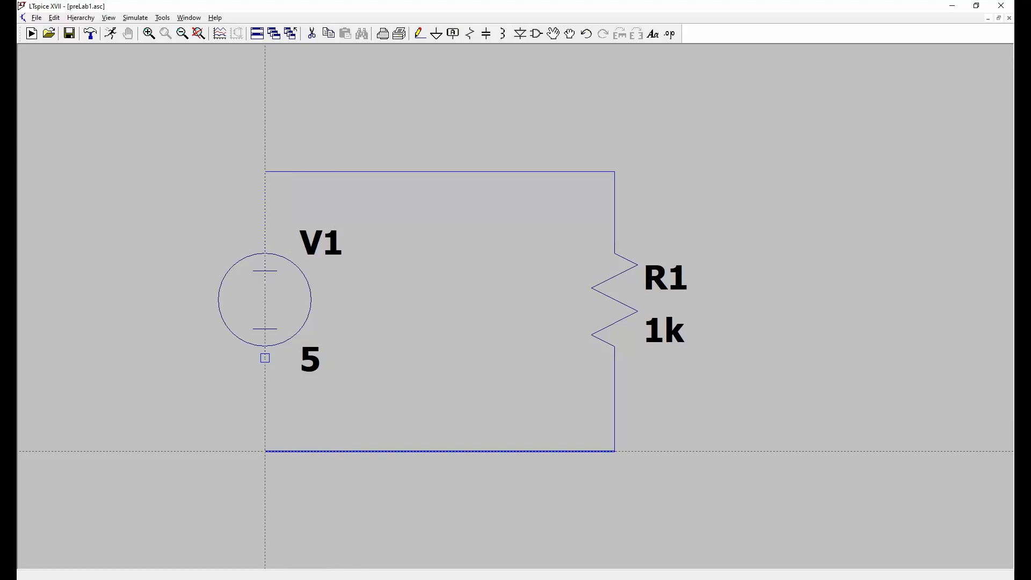
left_click(264, 451)
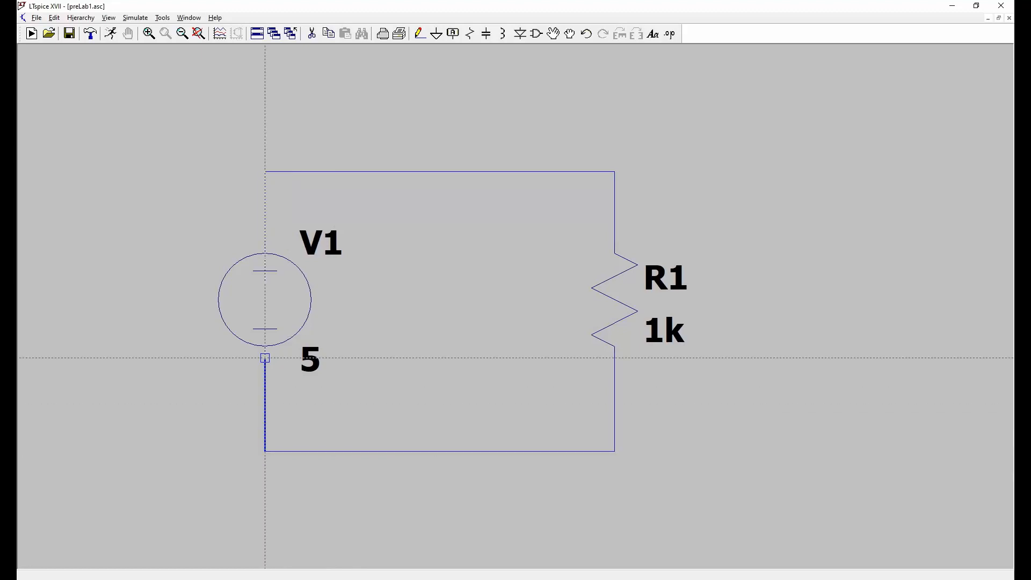
left_click(265, 357)
key("Escape")
key("F3")
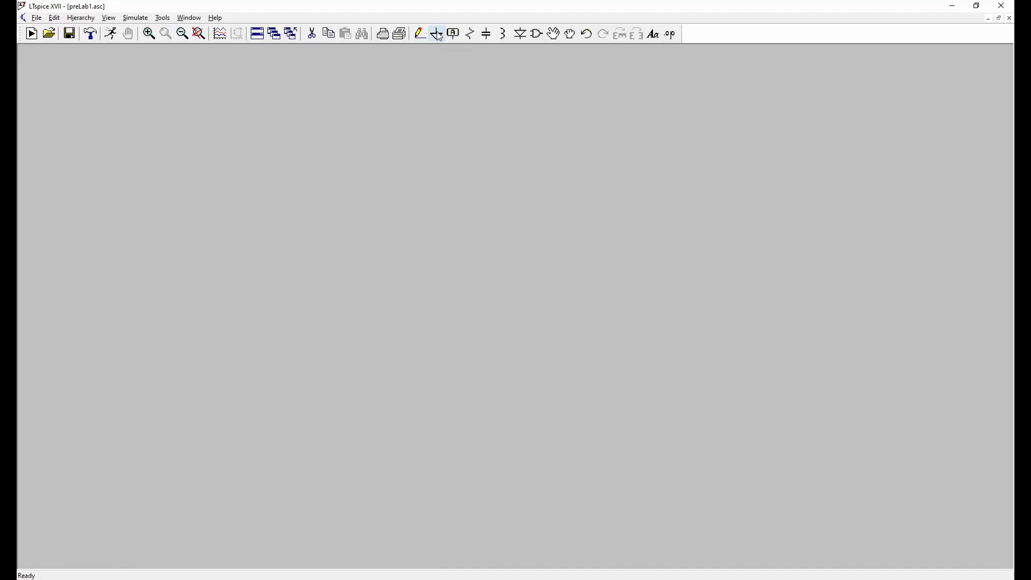
Place a ground symbol just below the lower-left corner of the V1–R1 loop
left_click(438, 34)
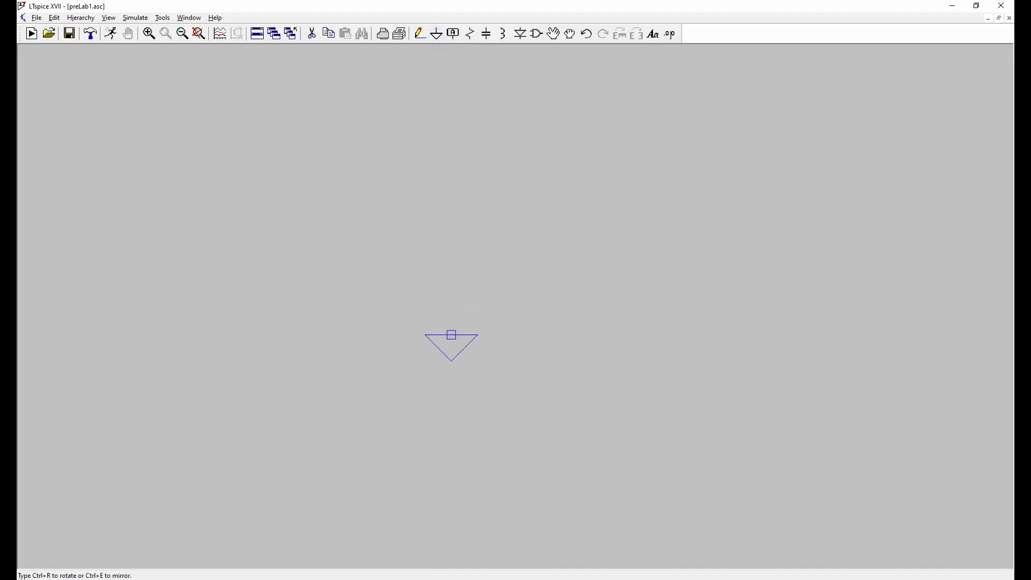
scroll(452, 335, "down", 4)
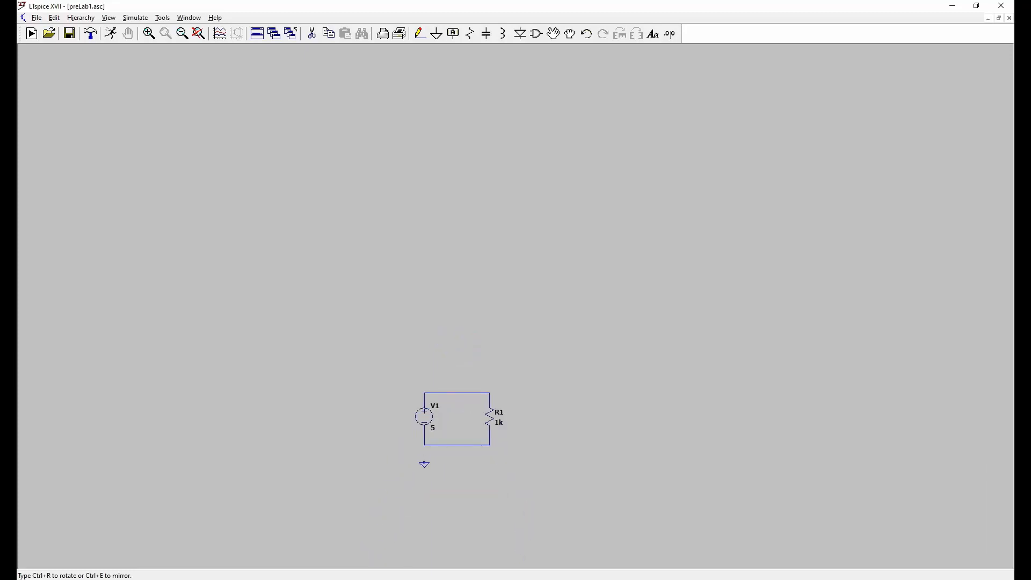
scroll(424, 464, "down", 1)
scroll(424, 464, "up", 5)
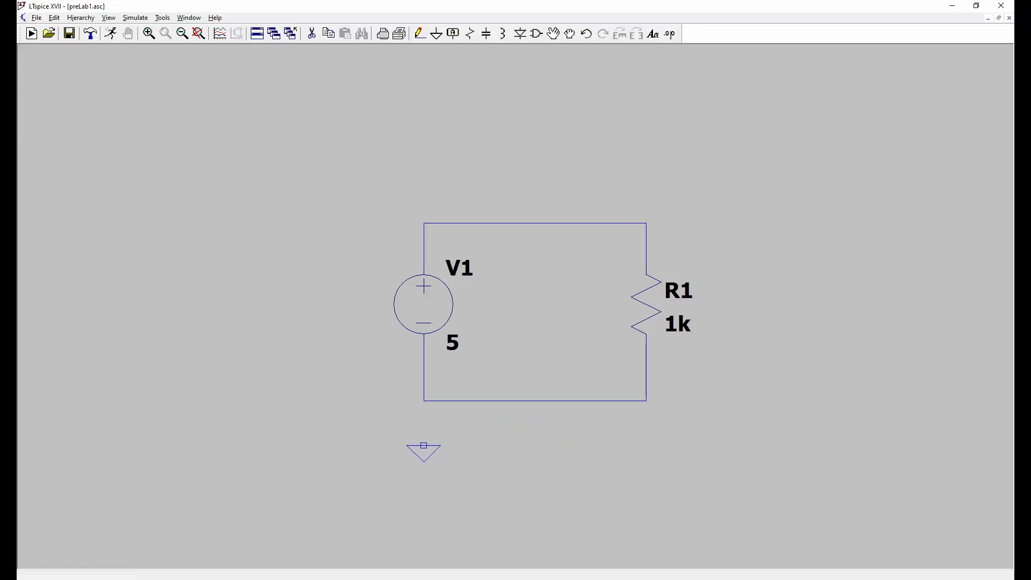
left_click(423, 445)
key("Escape")
Wire the ground symbol up to the lower-left corner of the circuit loop
left_click(419, 35)
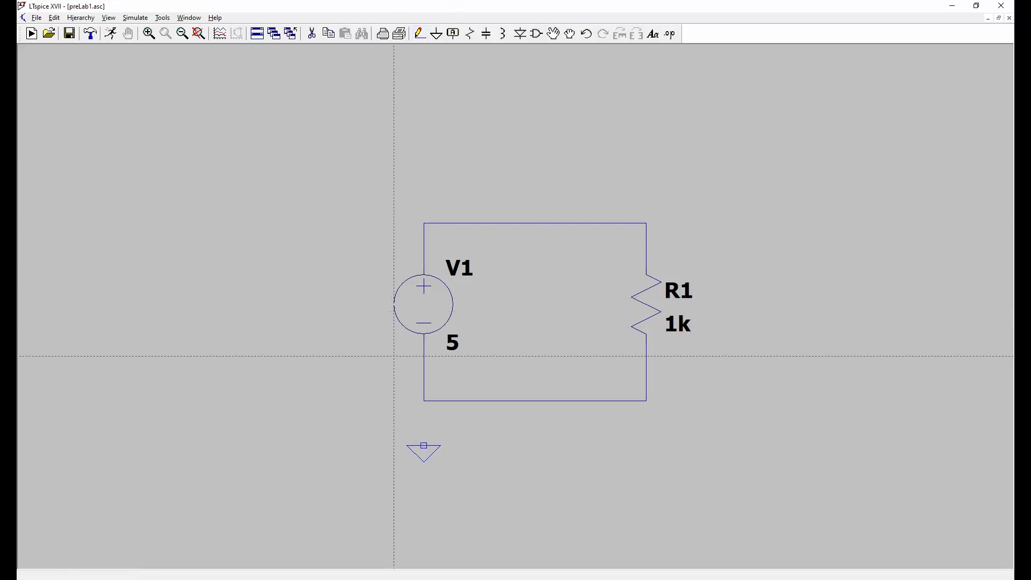
left_click(424, 445)
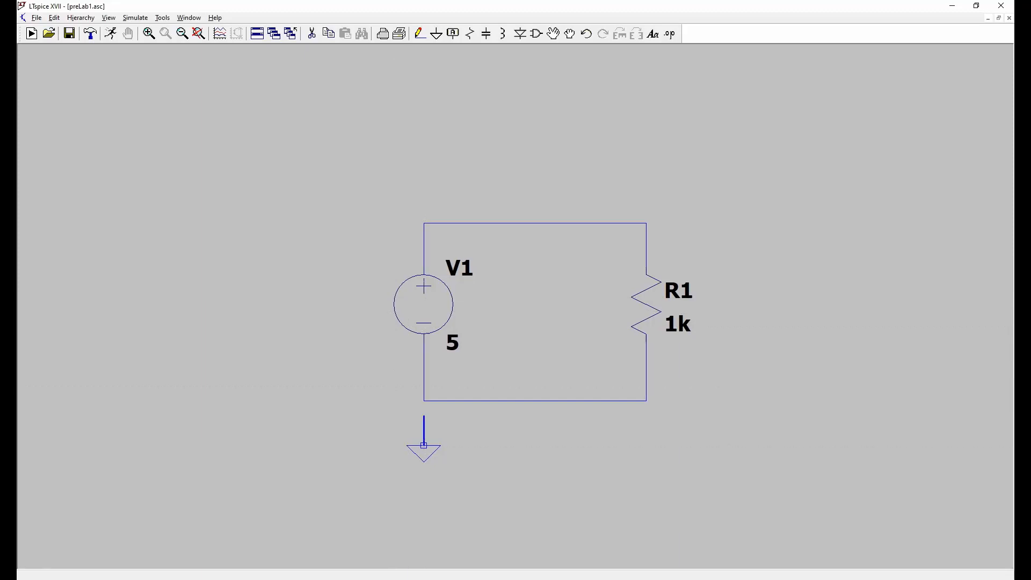
left_click(423, 401)
right_click(424, 400)
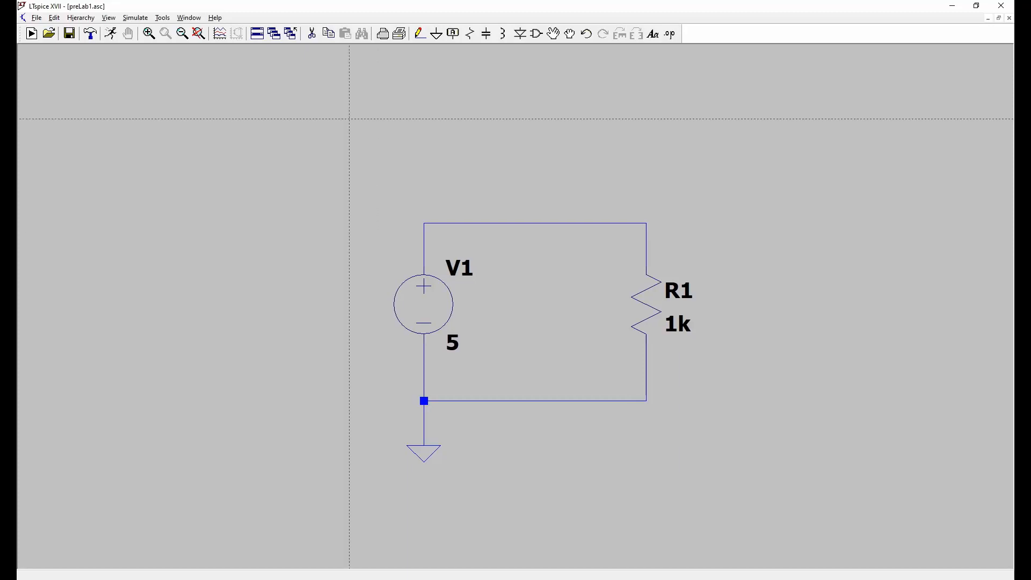
Set up a DC operating point analysis and place its .op directive inside the loop, beside the source's value
left_click(133, 20)
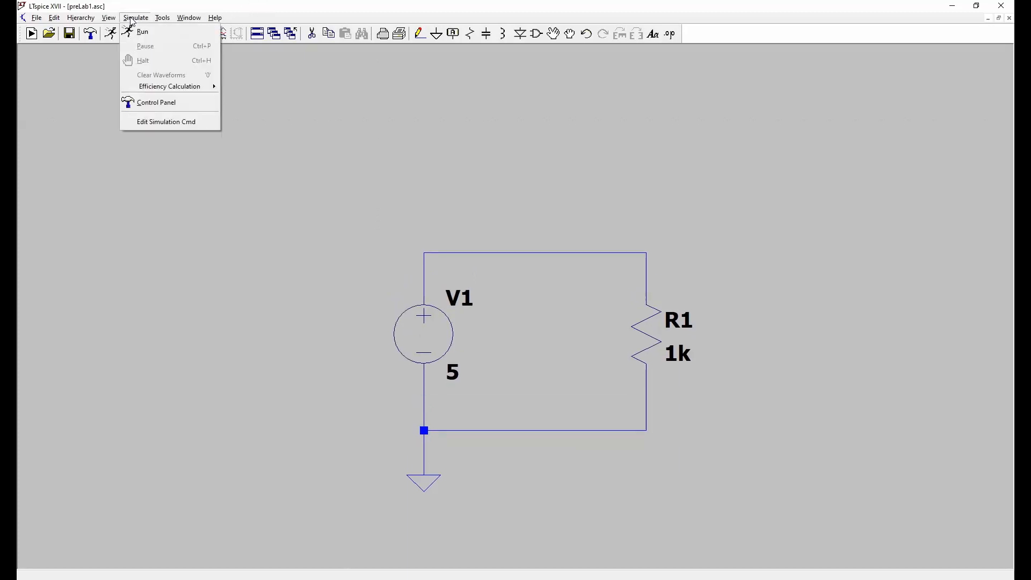
left_click(169, 127)
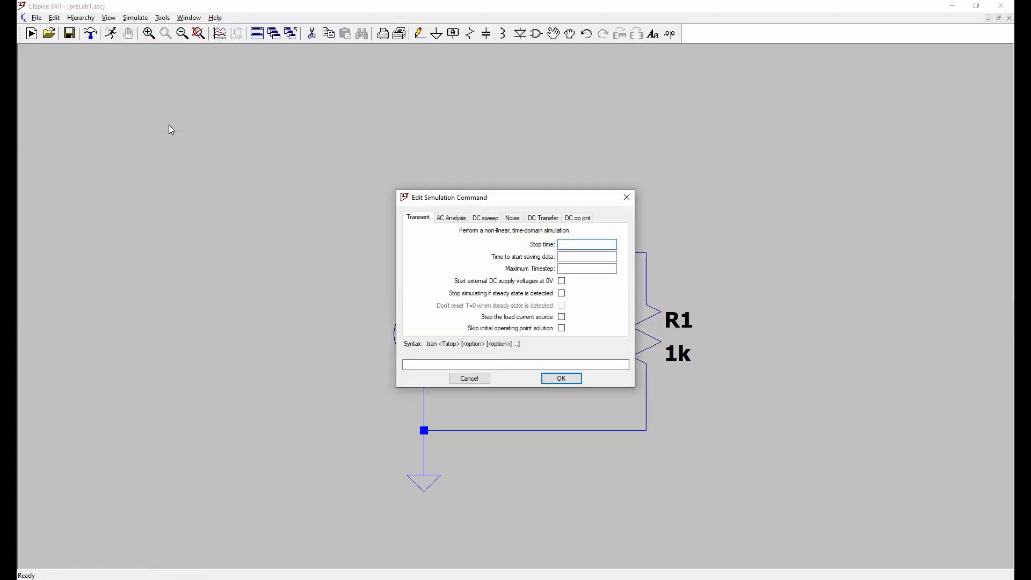
left_click(583, 219)
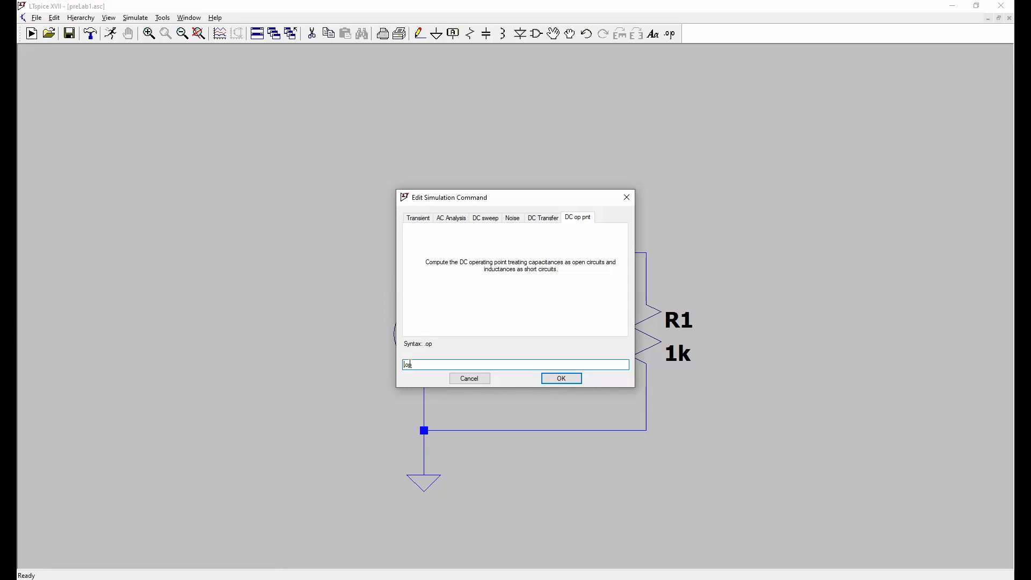
left_click(561, 378)
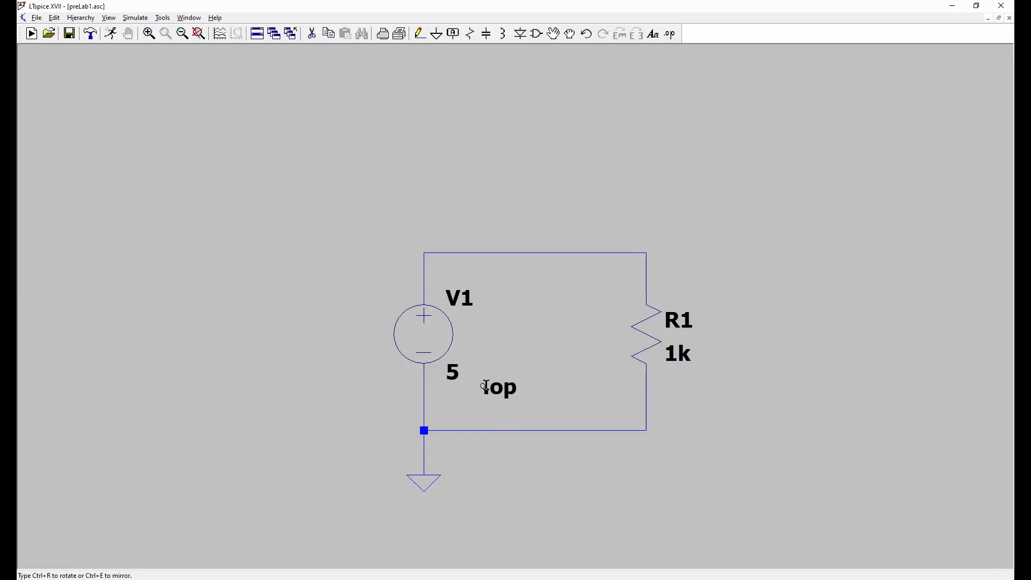
left_click(485, 386)
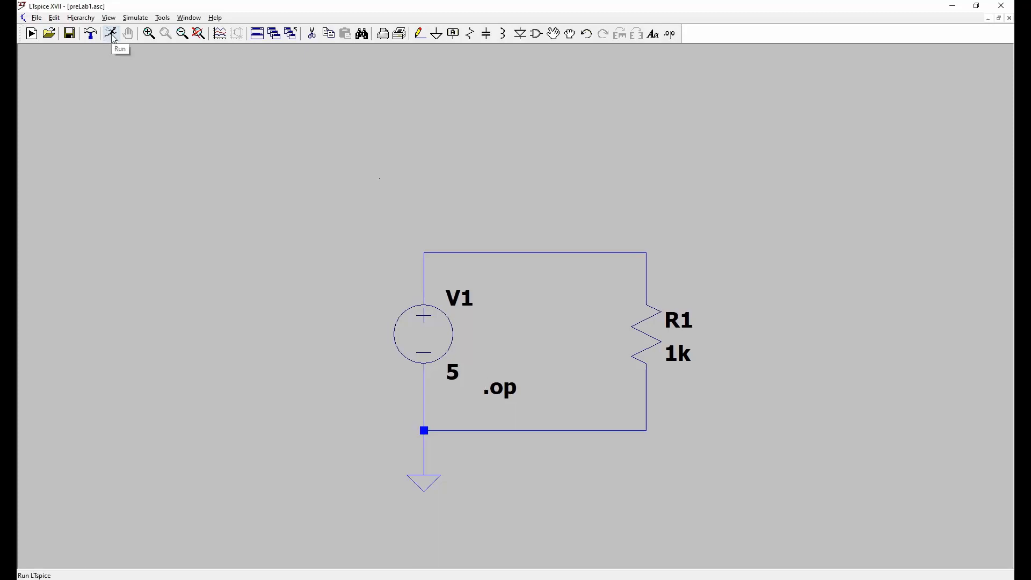
Run the operating point simulation, review the node voltage and device currents, and close the results
left_click(136, 18)
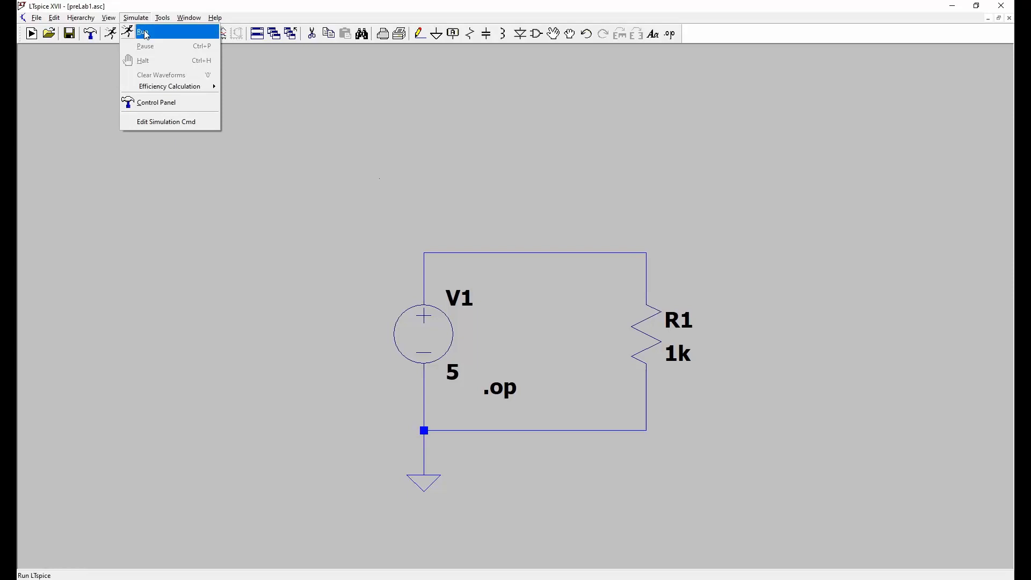
left_click(146, 34)
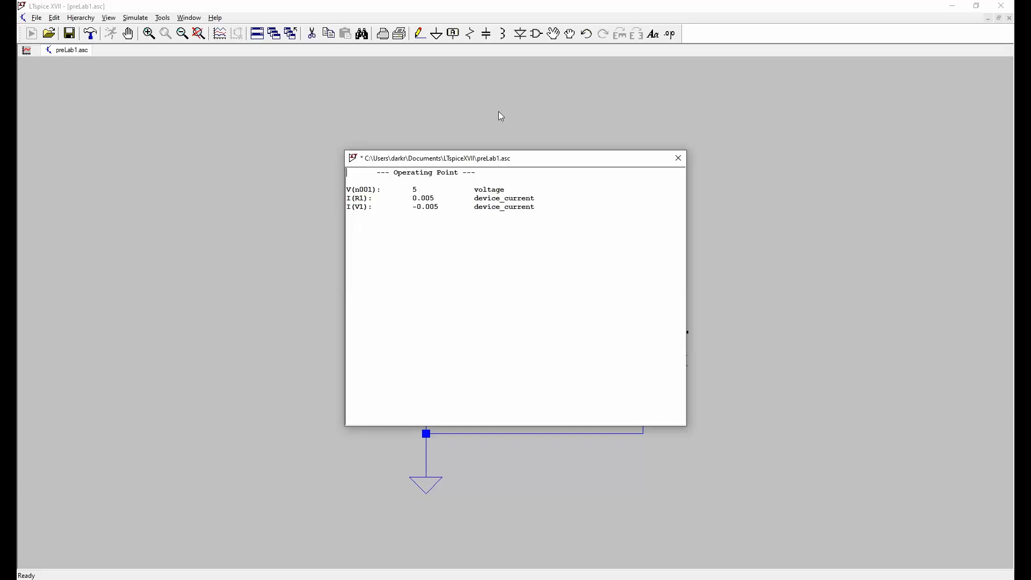
left_click_drag(484, 165, 866, 175)
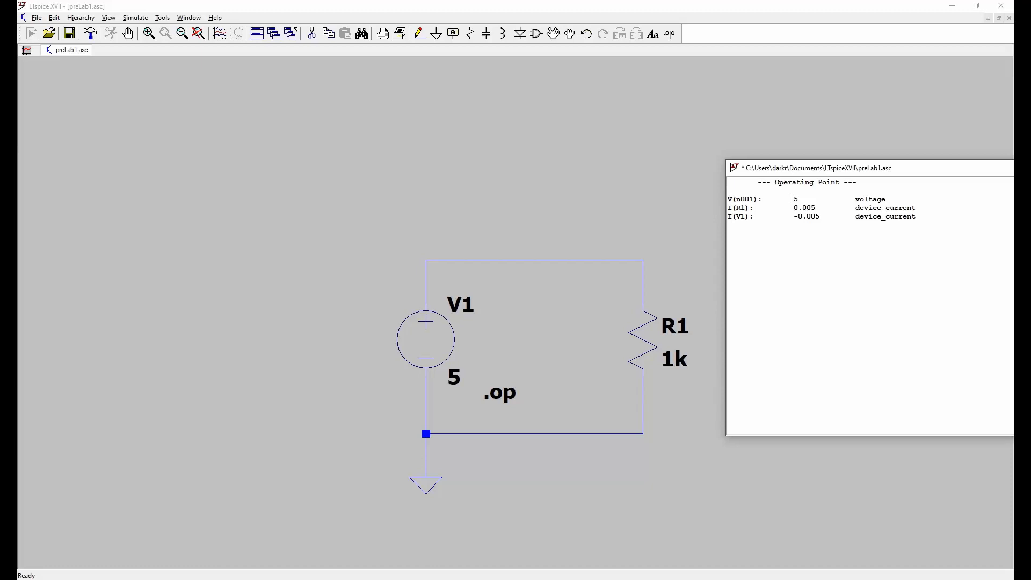
left_click_drag(883, 173, 698, 166)
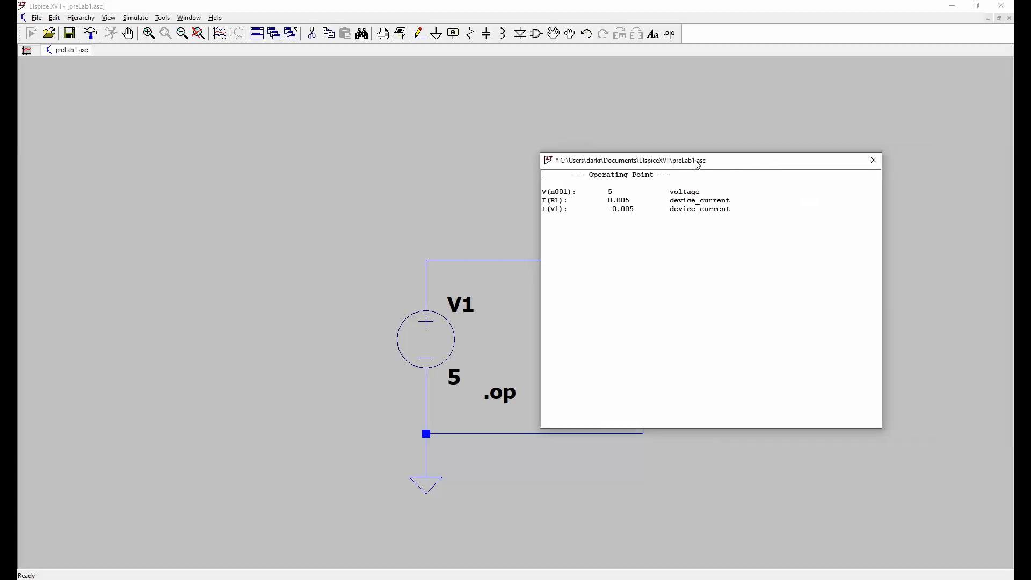
left_click(868, 156)
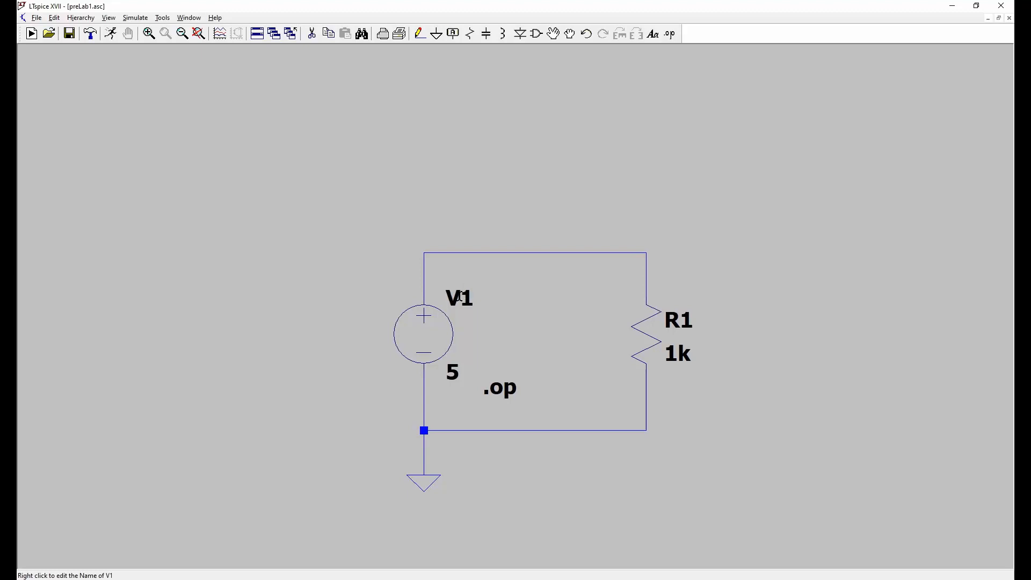
Rename the voltage source V1 as Vsource and the resistor R1 as Rload
right_click(459, 295)
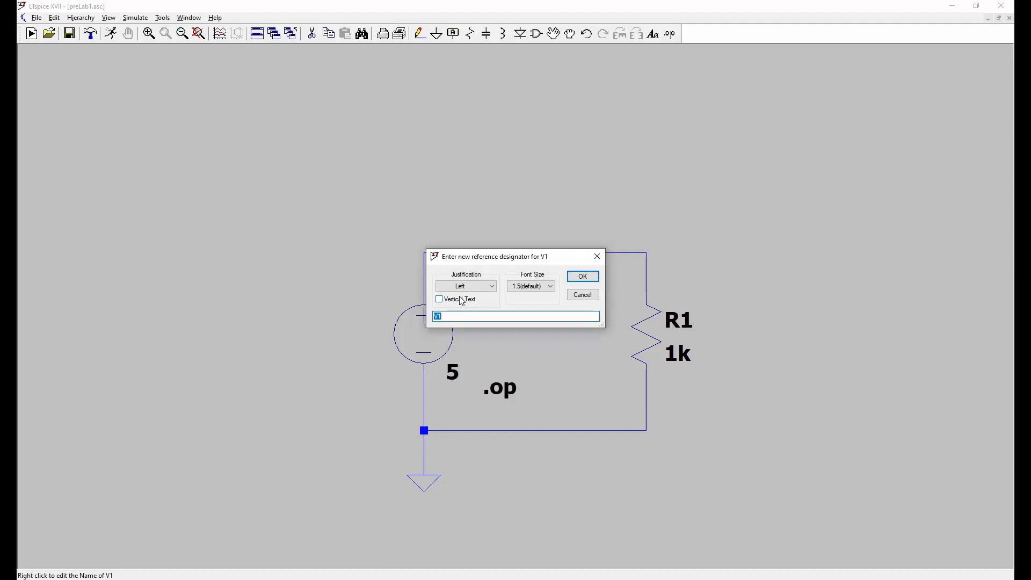
type("Vsource")
key("Return")
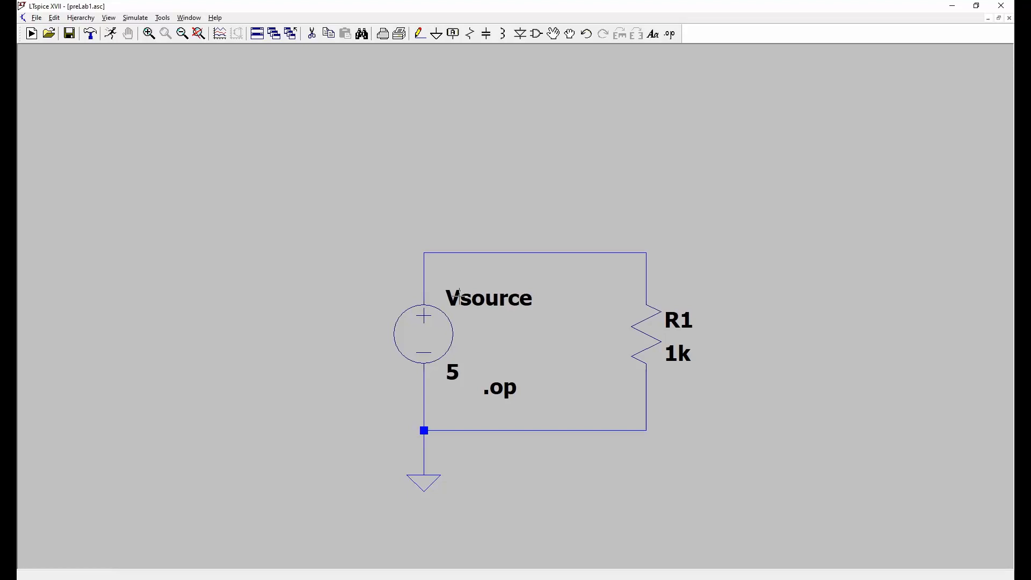
right_click(680, 320)
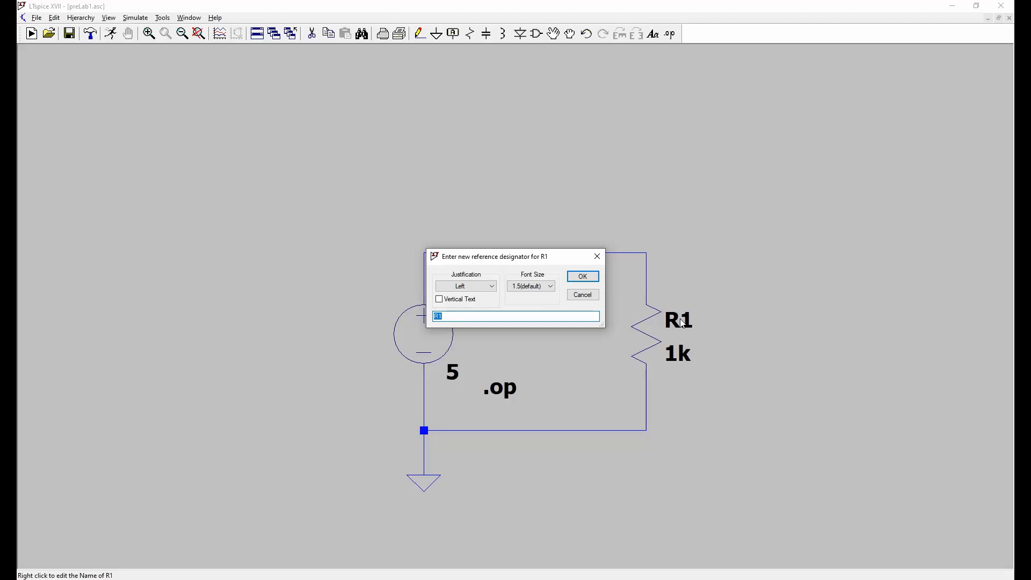
type("Rload")
key("Return")
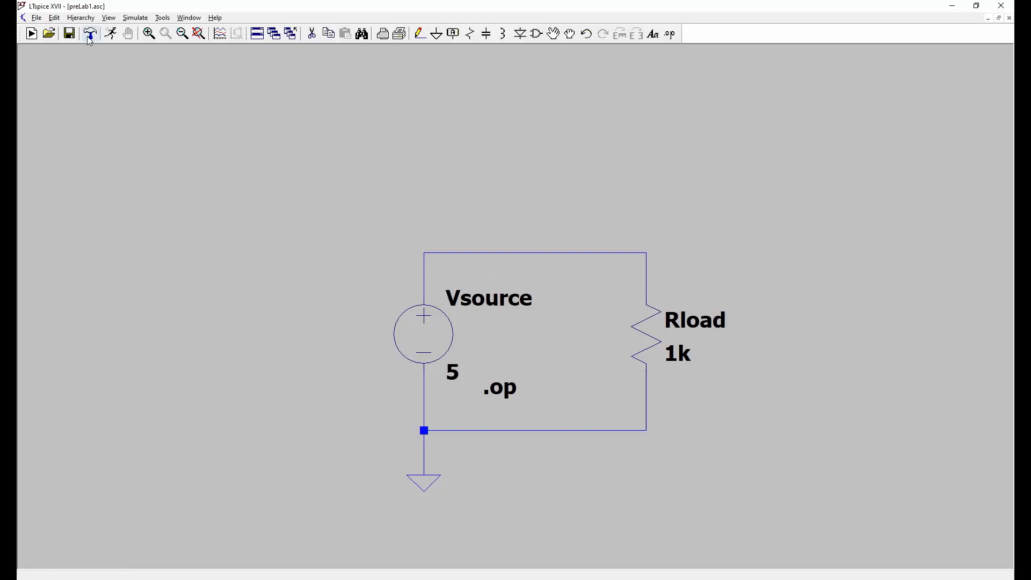
Rerun the operating point simulation and review the results for the renamed components and the upper net
left_click(118, 33)
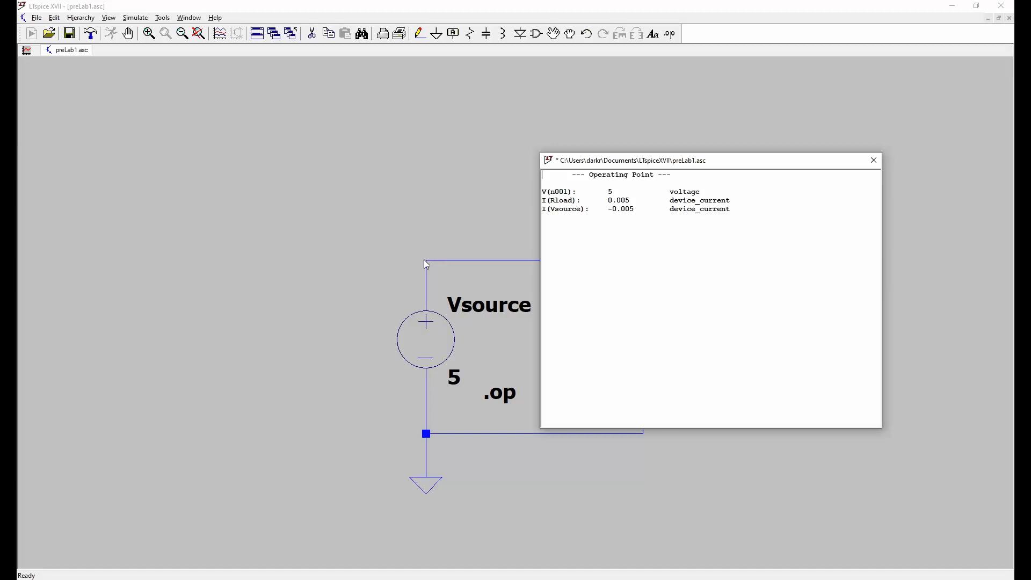
left_click(871, 160)
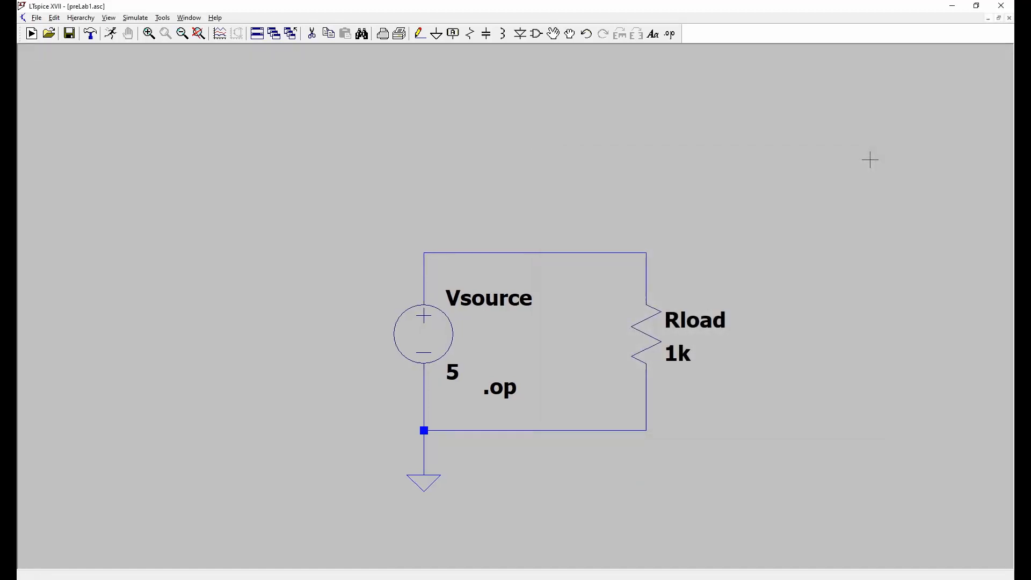
mouse_move(522, 258)
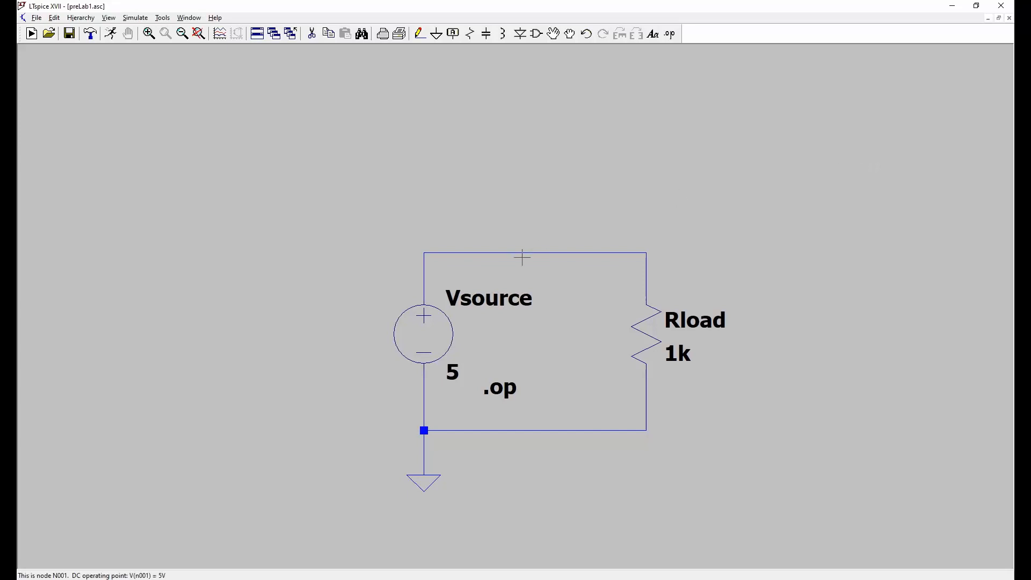
Label the upper net V+, placing the label at the loop's upper-left corner above Vsource
right_click(425, 252)
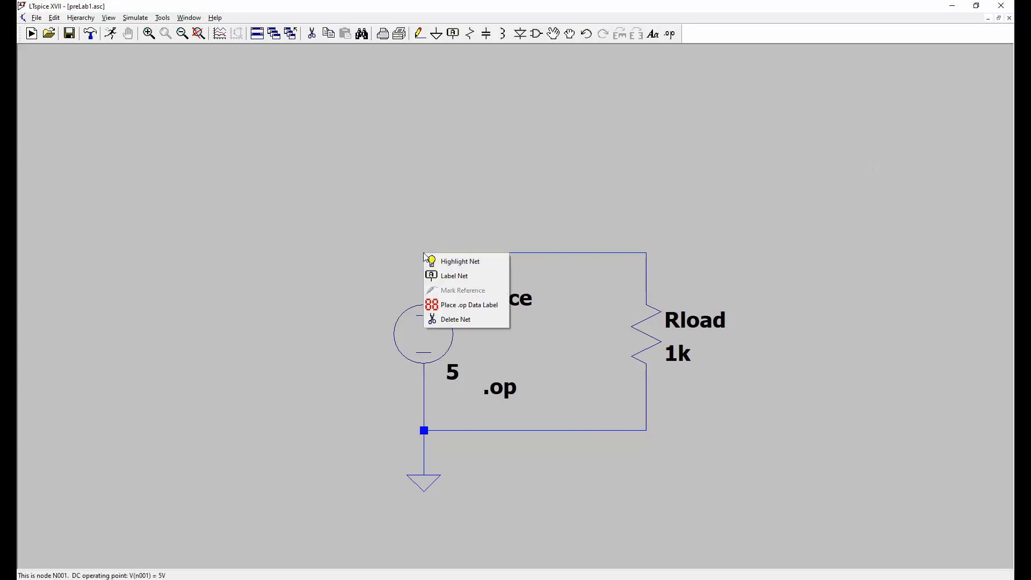
left_click(456, 276)
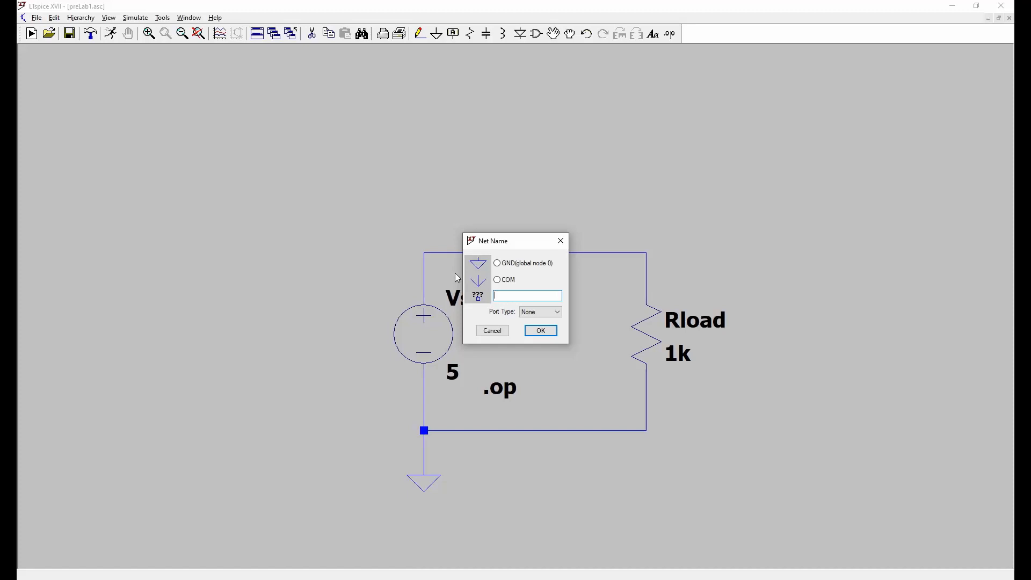
type("V+")
key("Return")
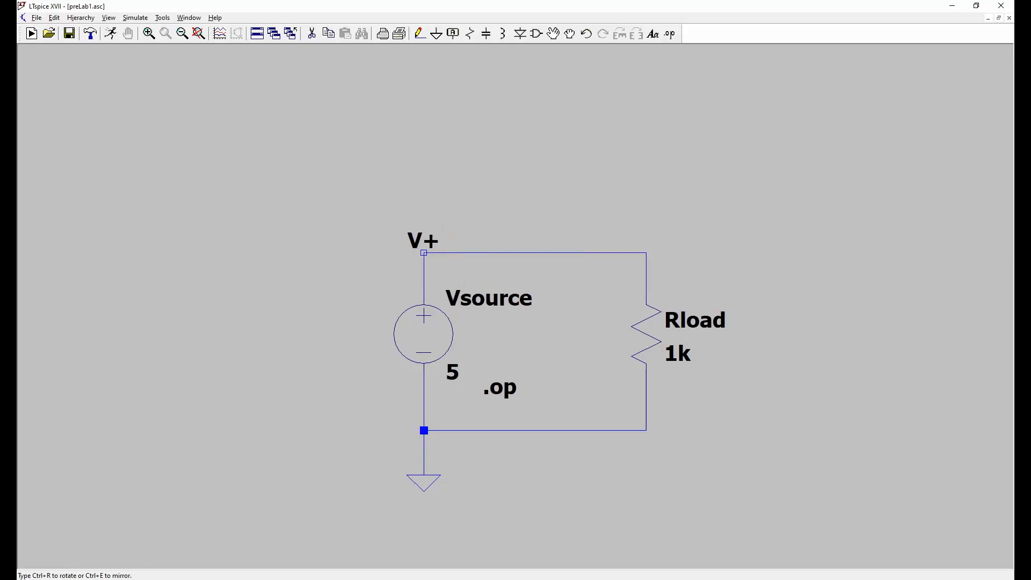
left_click(423, 252)
Run the simulation again to check the voltage listed for the V+ net, and close the results
left_click(111, 33)
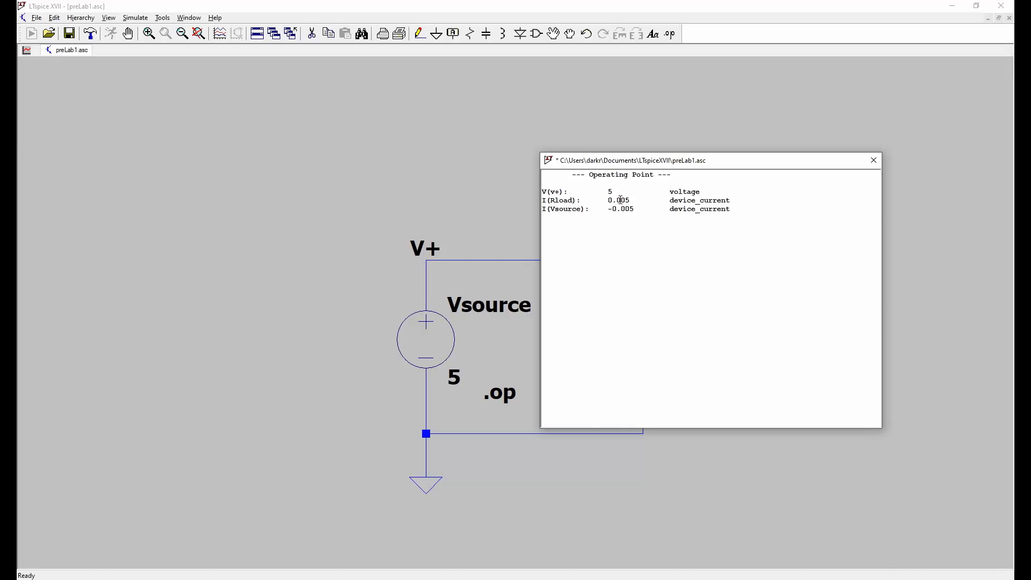
key("Escape")
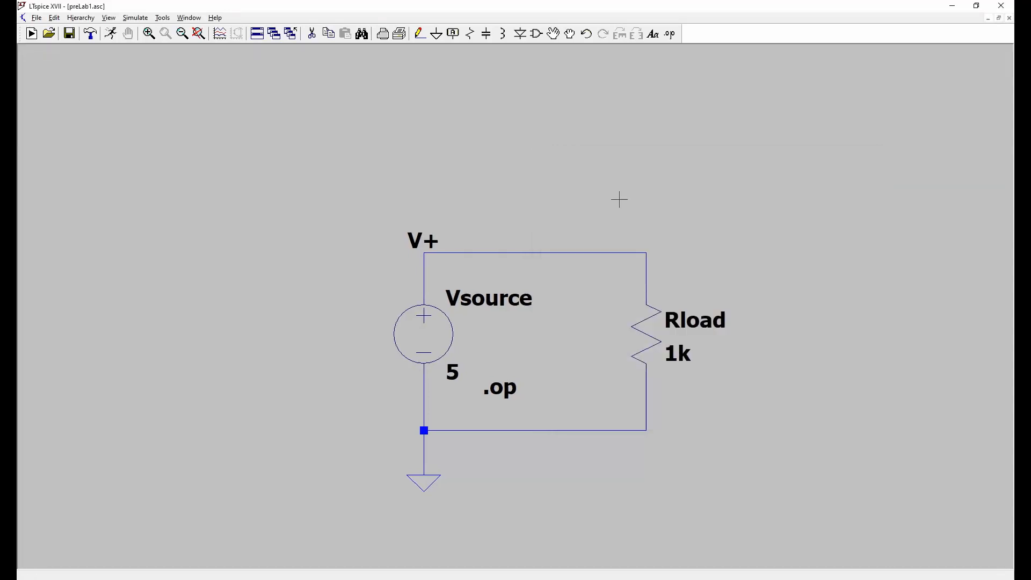
Delete the upper horizontal wire between Vsource and Rload
key("F9")
key("Delete")
left_click(552, 252)
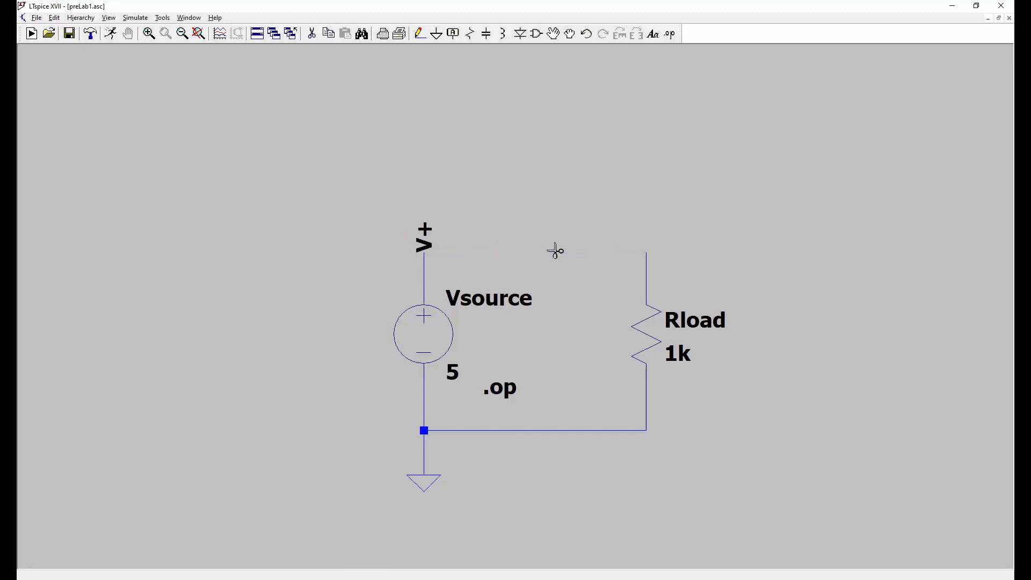
Place a new resistor directly above Rload, in series with it, and set its resistance to 3000
left_click(469, 36)
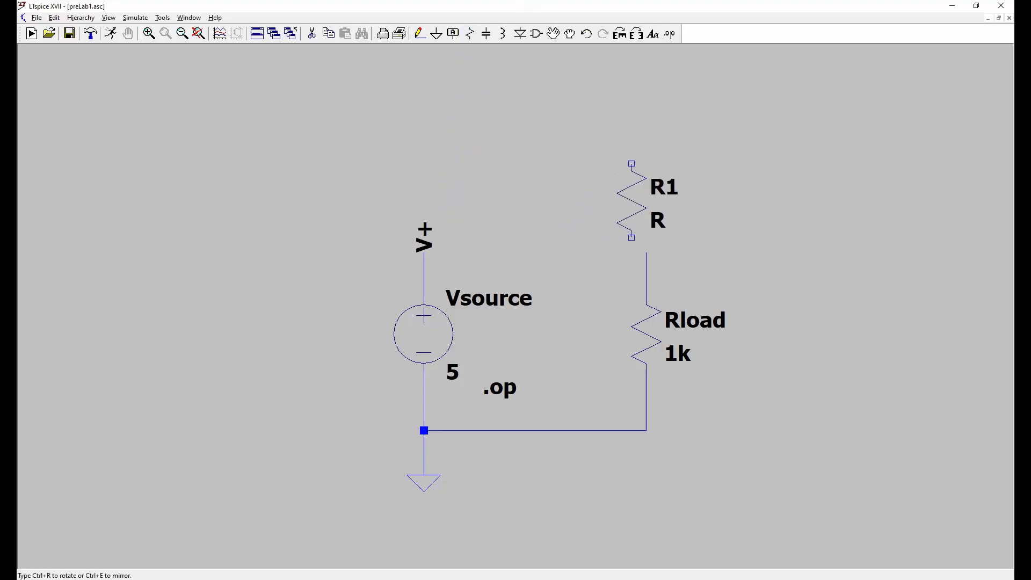
left_click(646, 215)
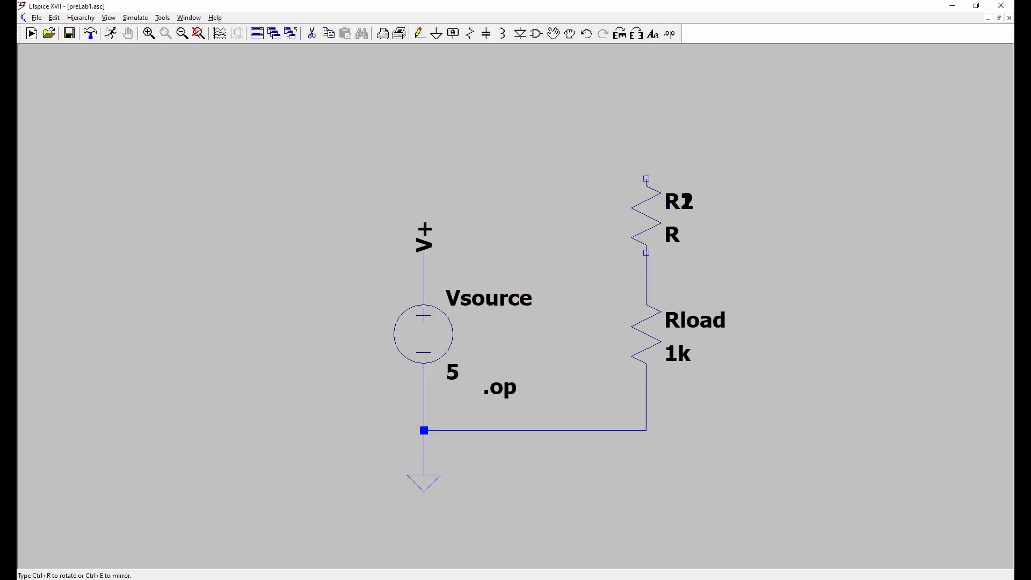
key("Escape")
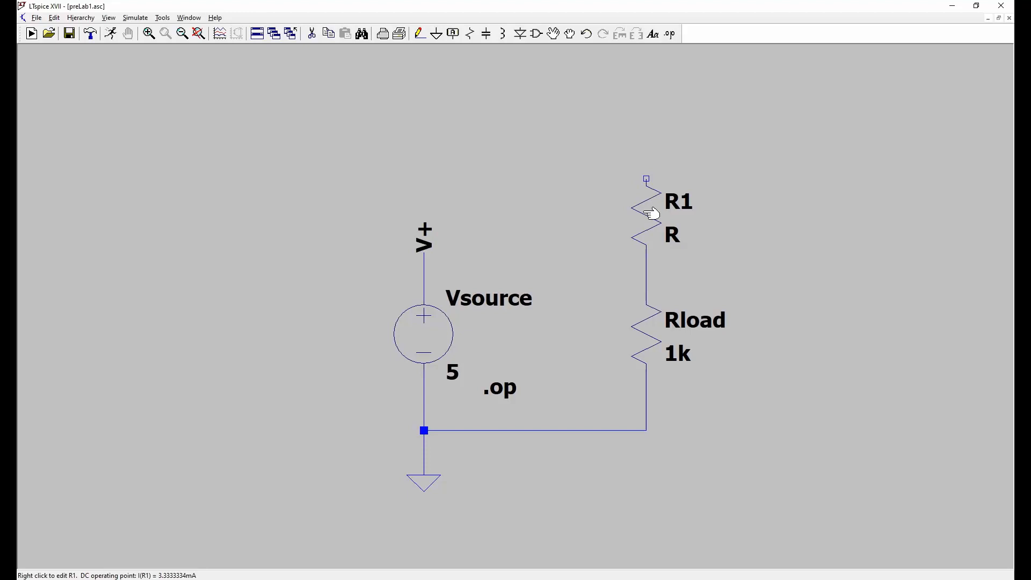
right_click(647, 215)
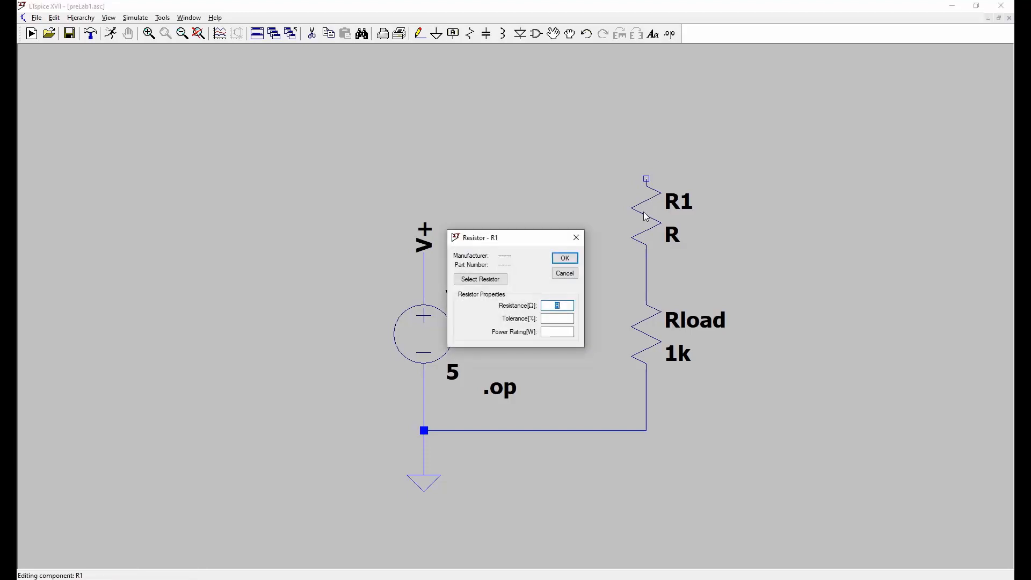
type("3000")
key("Return")
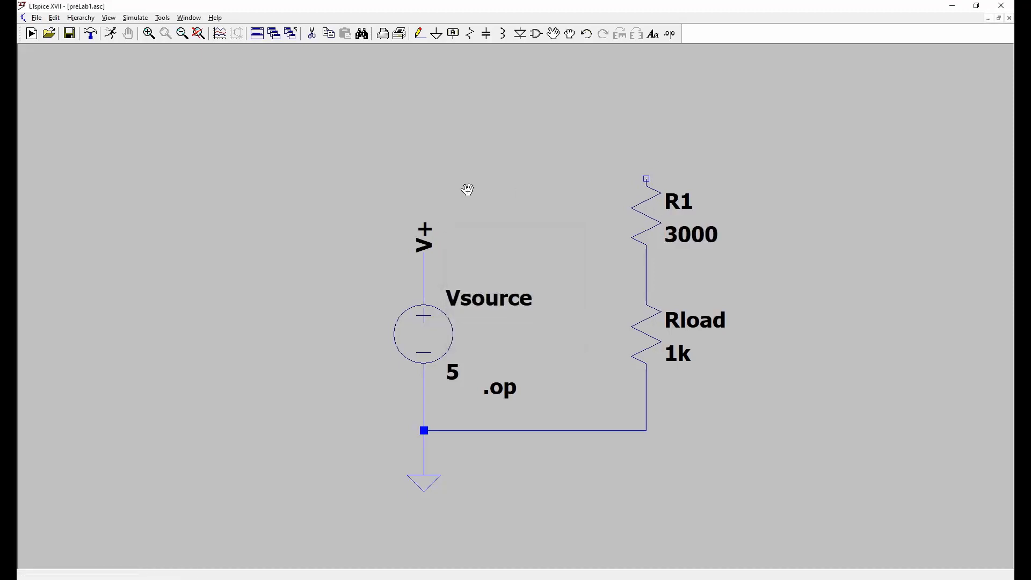
Wire Vsource's upper terminal up and across to R1's upper end, and move the V+ label onto the new upper-left corner
left_click(426, 238)
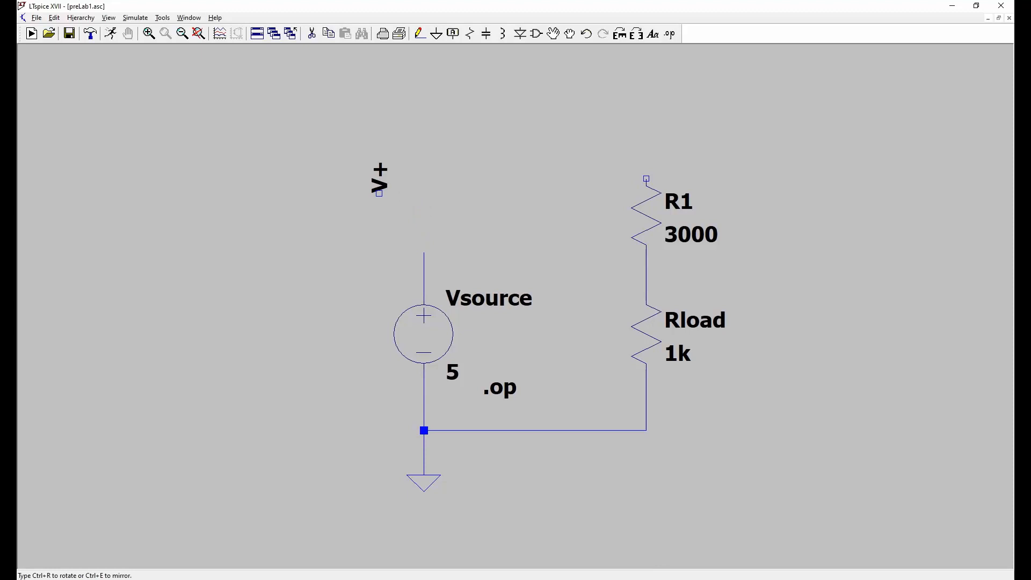
left_click(383, 170)
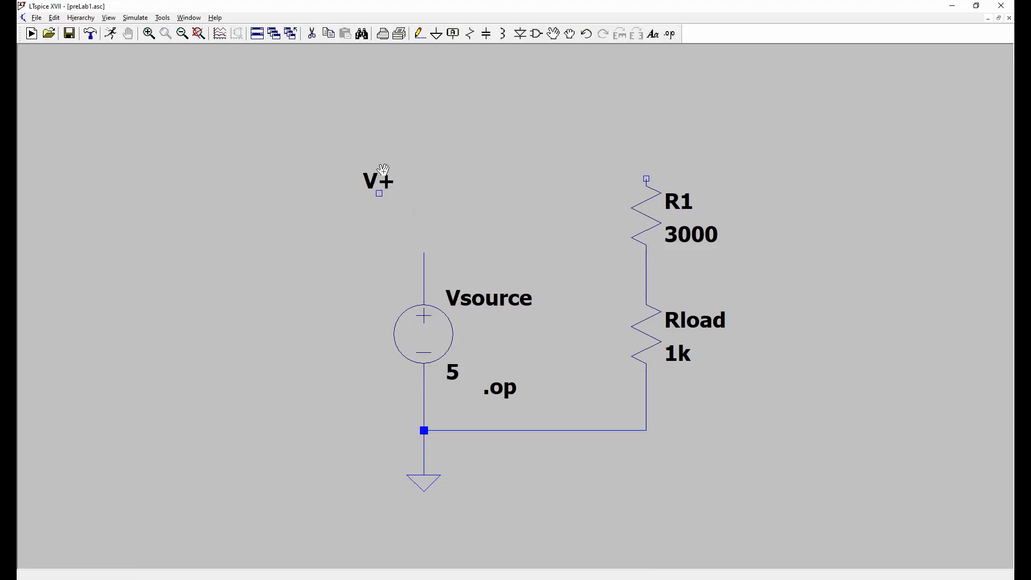
left_click(420, 33)
left_click(424, 252)
left_click(424, 148)
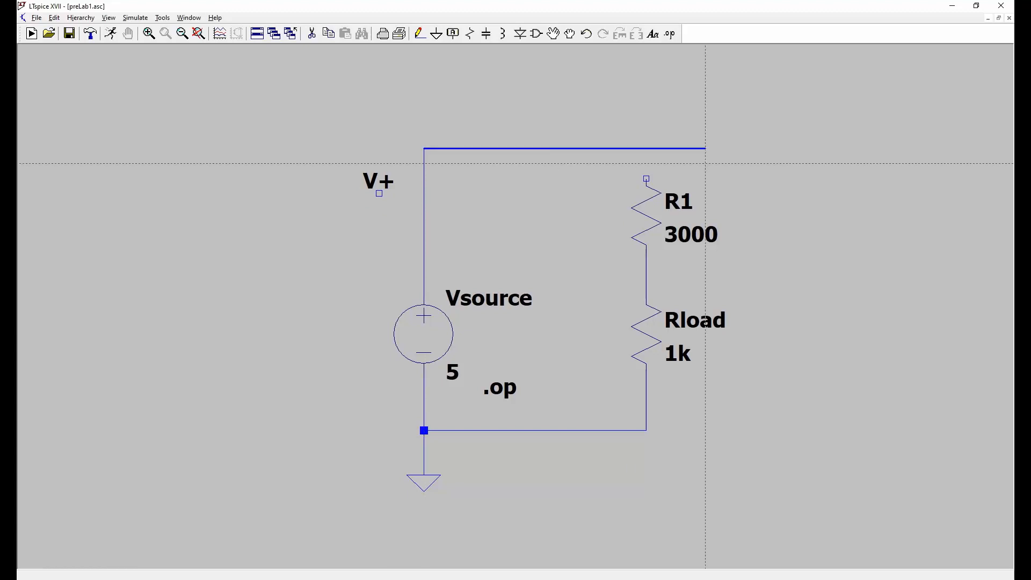
left_click(646, 148)
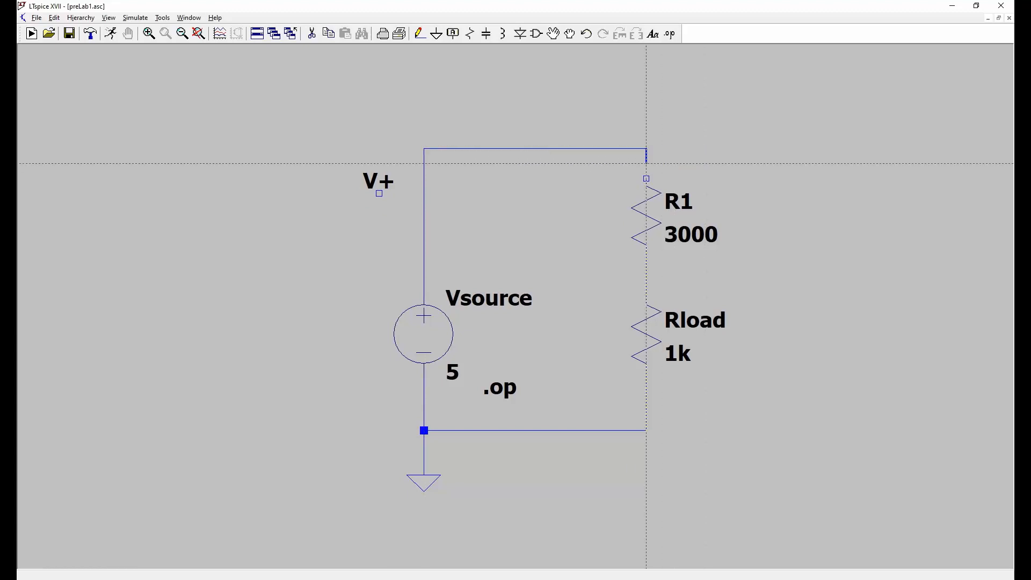
left_click(645, 178)
key("Escape")
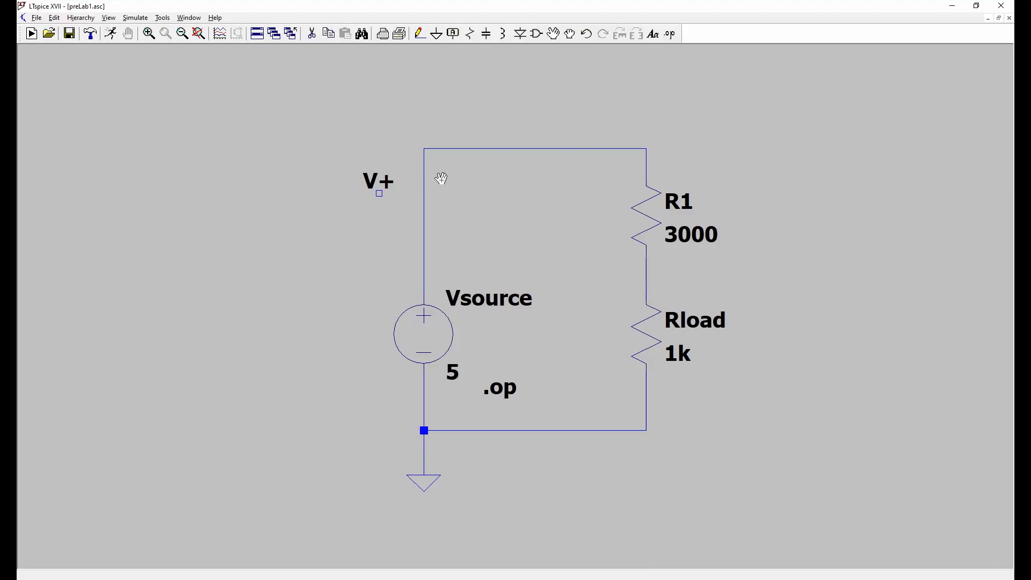
left_click_drag(379, 182, 424, 149)
Rename the resistor Rload as R2
right_click(690, 322)
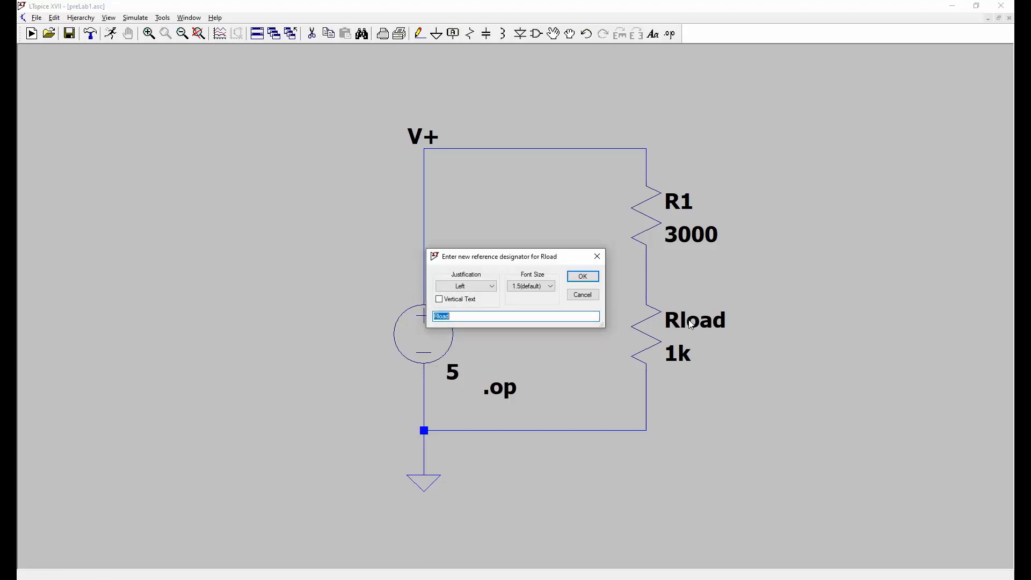
type("R2")
key("Return")
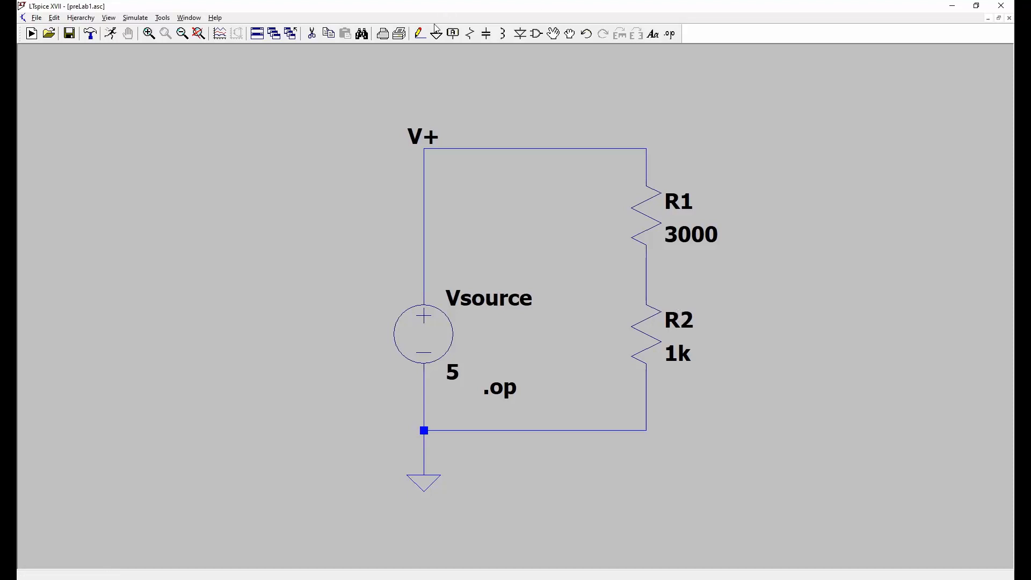
Wire two parallel horizontal output leads of equal length away from the source, one from the R1–R2 junction and one from R2's lower end
left_click(420, 34)
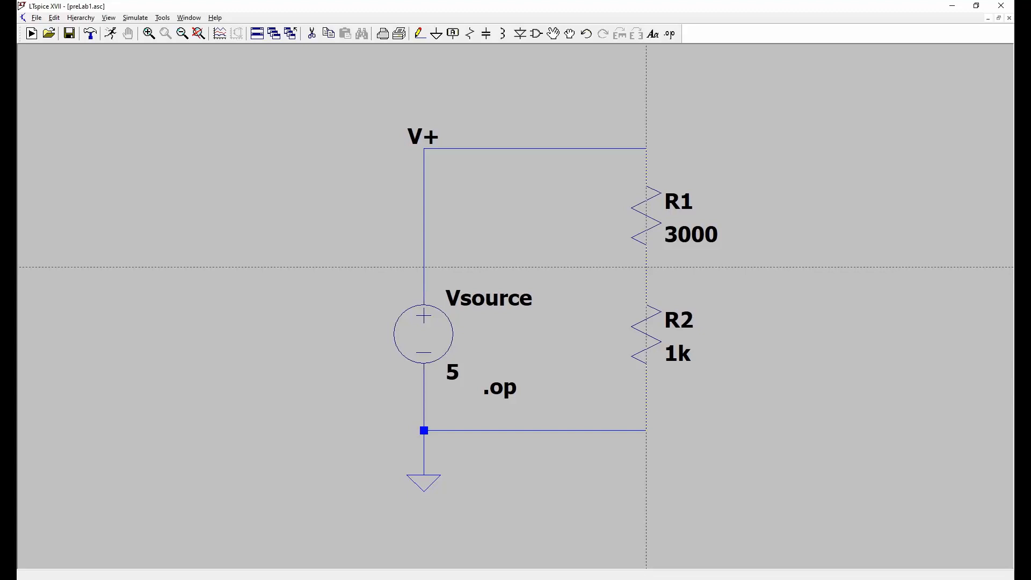
right_click(779, 266)
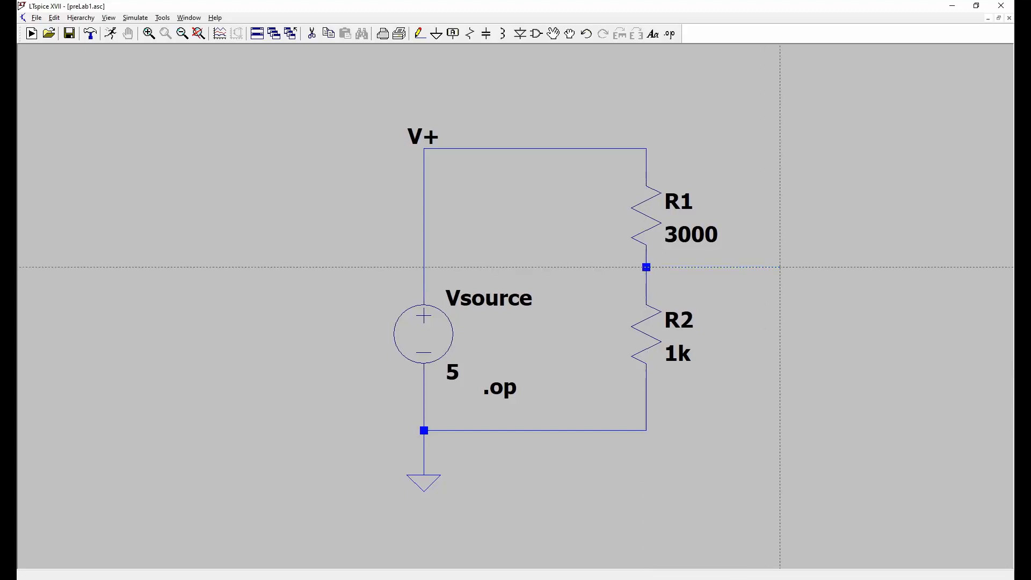
right_click(780, 267)
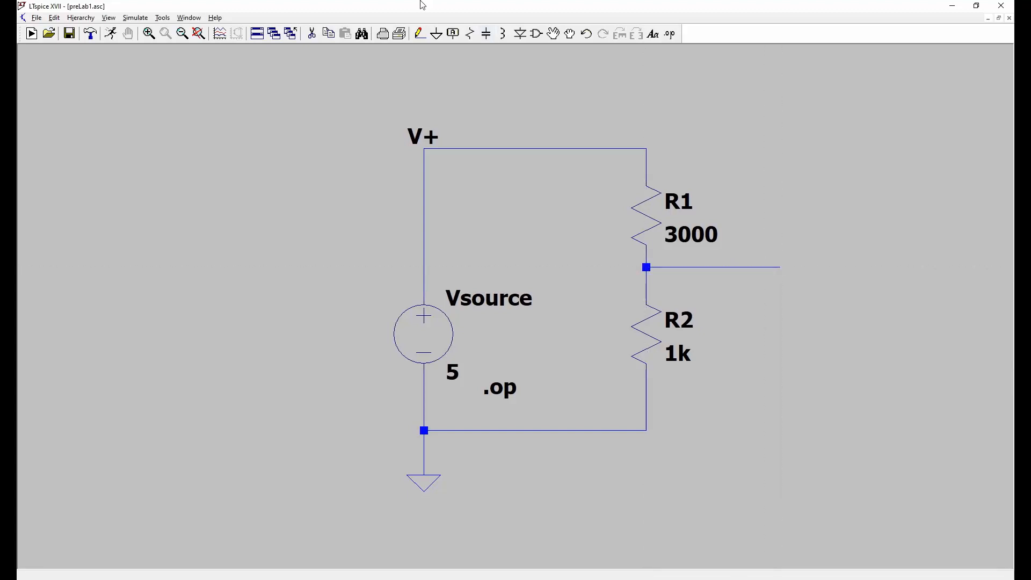
left_click(421, 35)
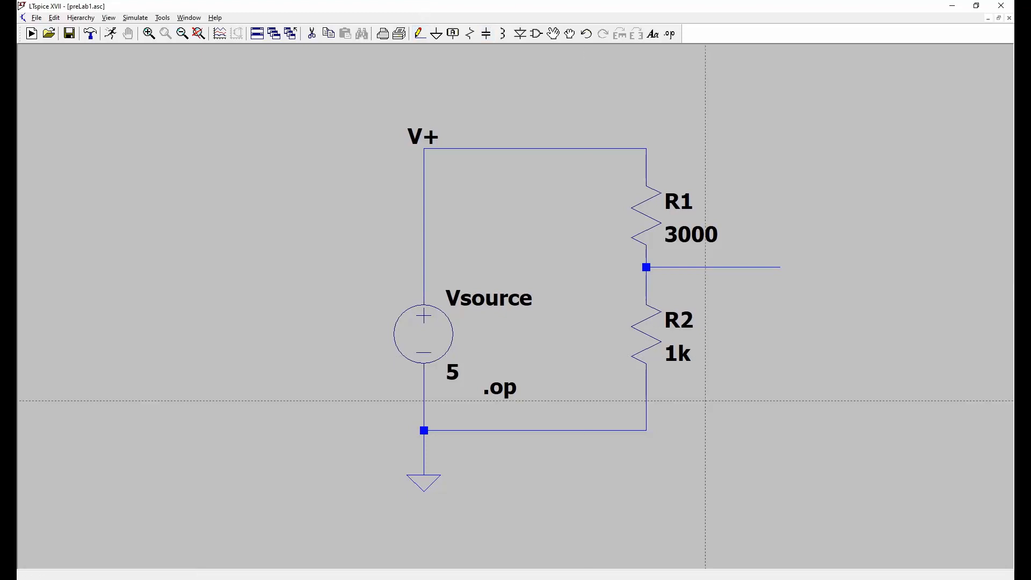
left_click(646, 429)
right_click(779, 429)
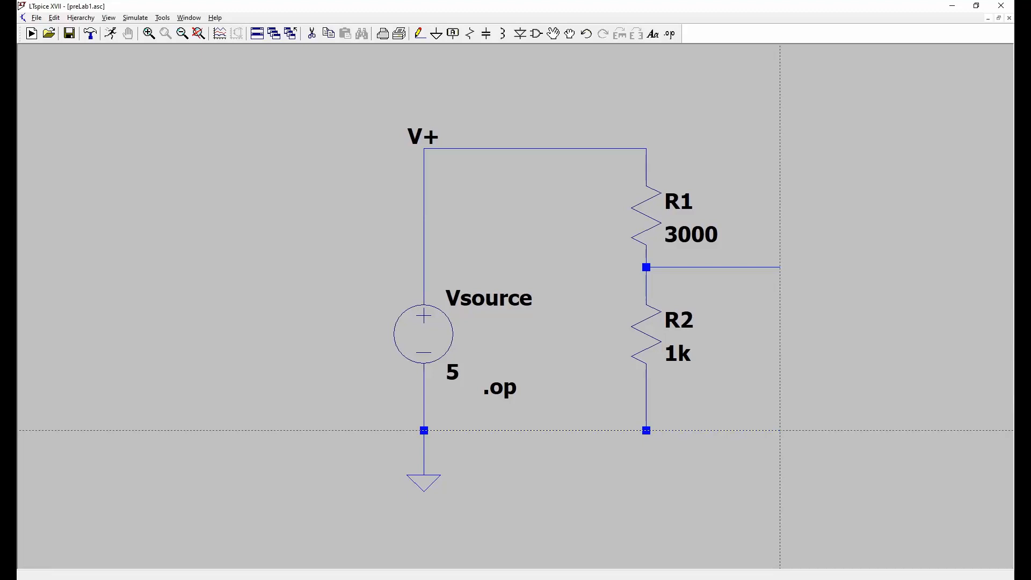
right_click(778, 429)
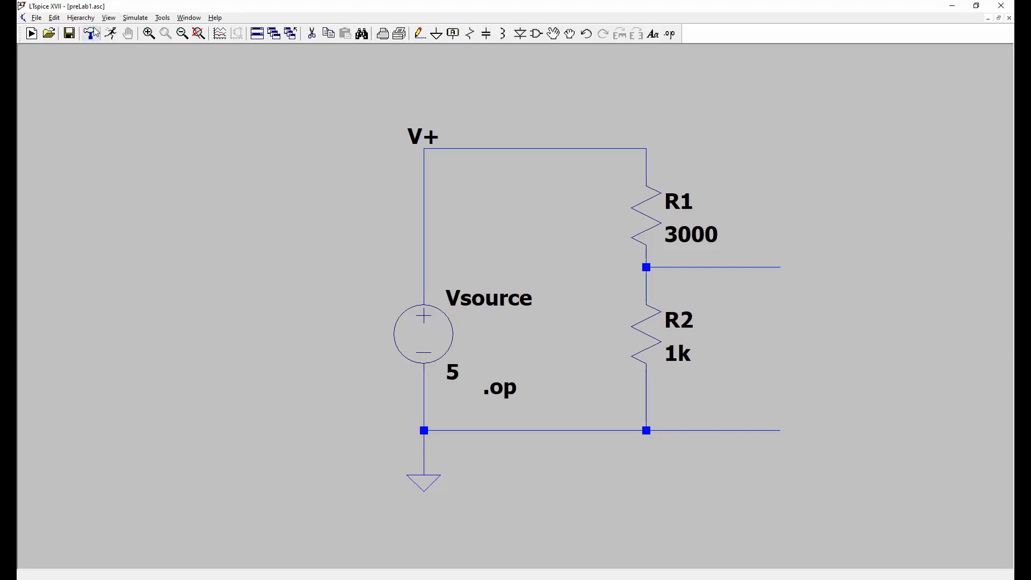
Run the operating point simulation and check the divider's node voltages and device currents against the schematic
left_click(117, 33)
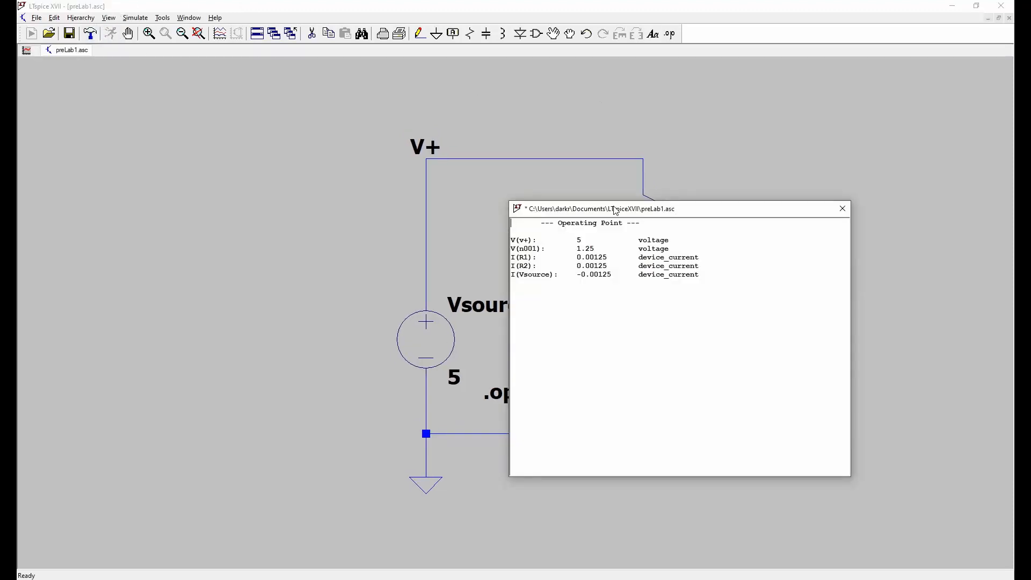
left_click_drag(617, 211, 874, 230)
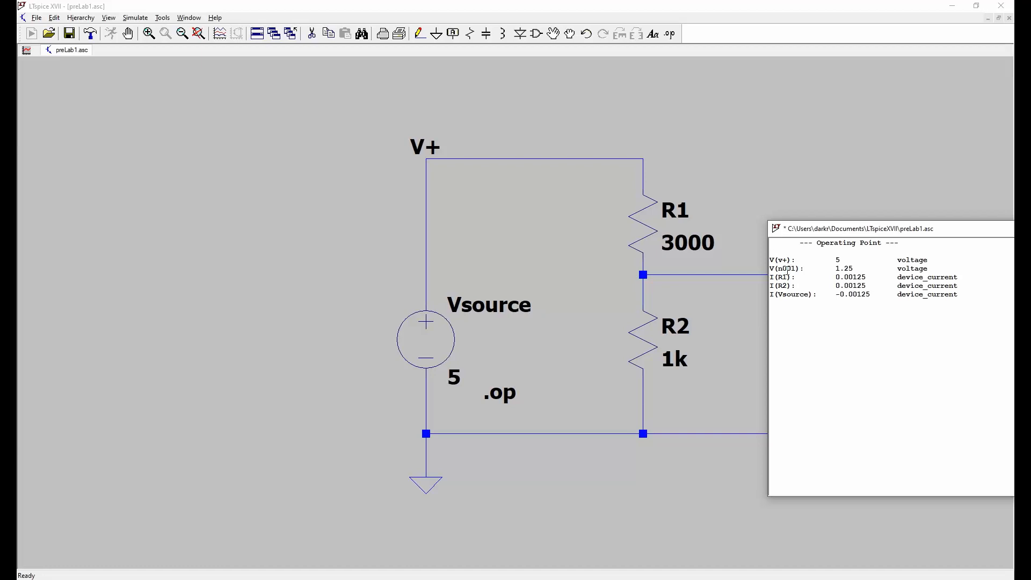
left_click_drag(955, 229, 744, 198)
key("Escape")
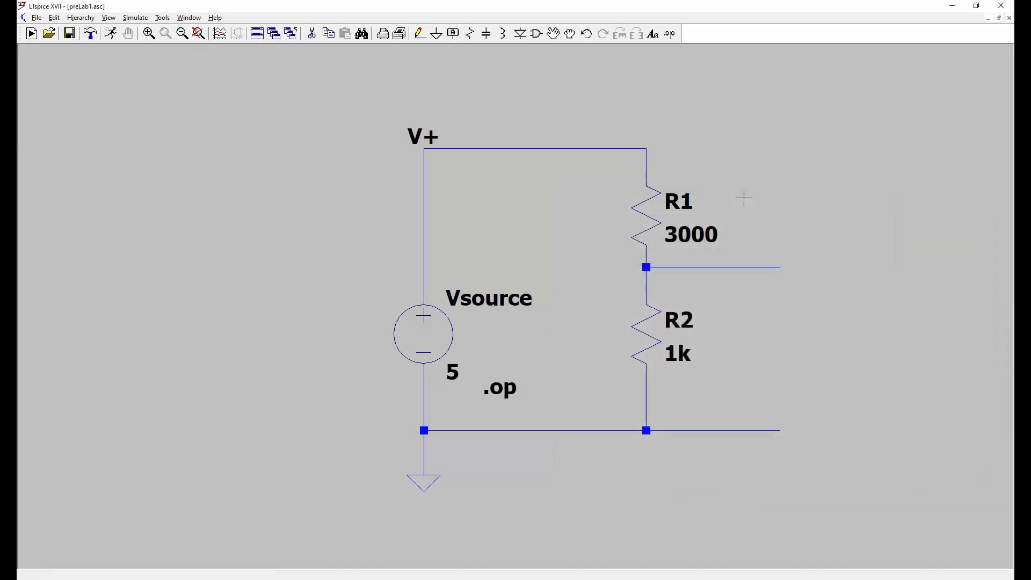
Label the net at the R1–R2 junction Vout, placing the label on the free end of its output lead
mouse_move(742, 264)
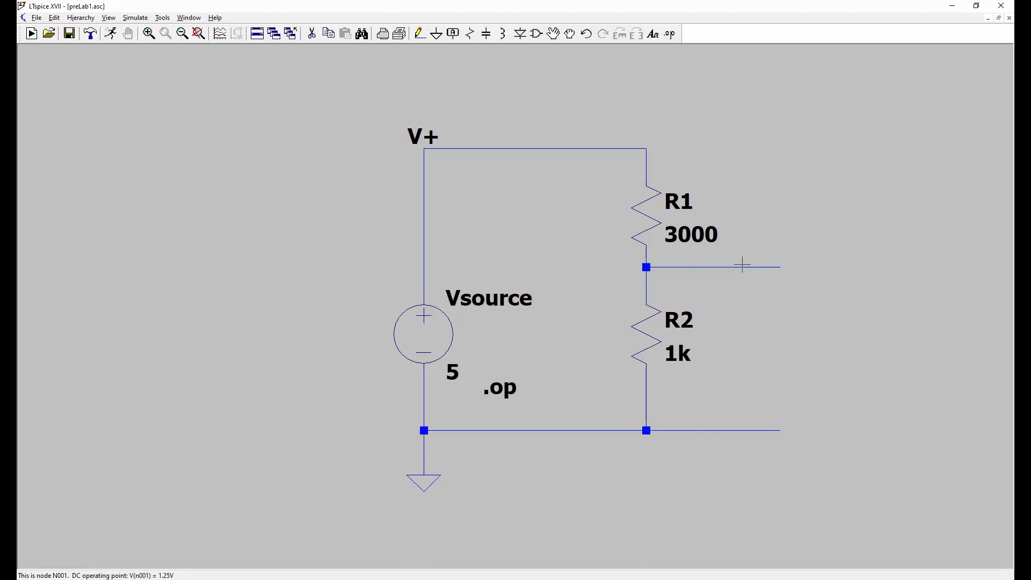
right_click(771, 266)
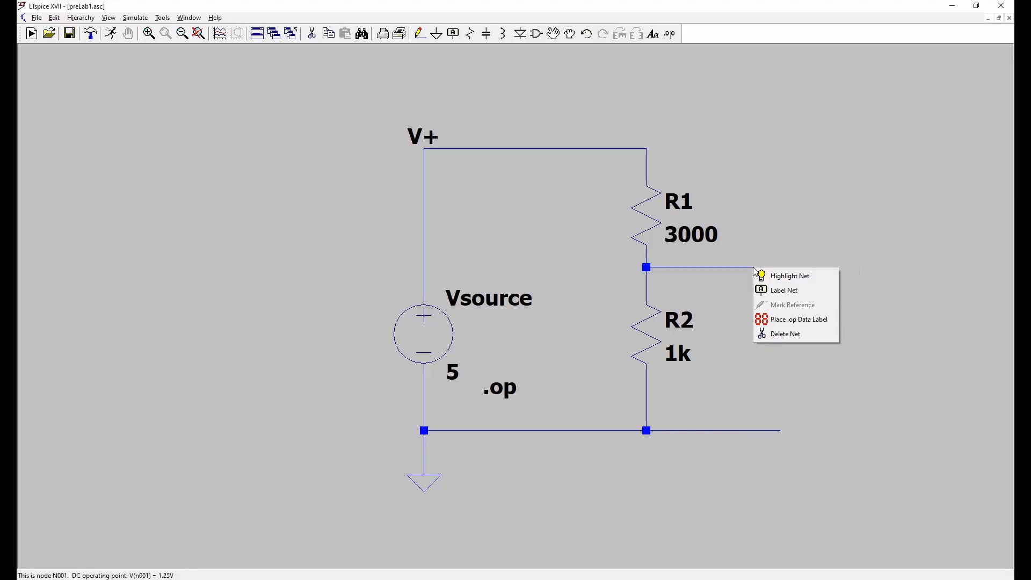
left_click(793, 291)
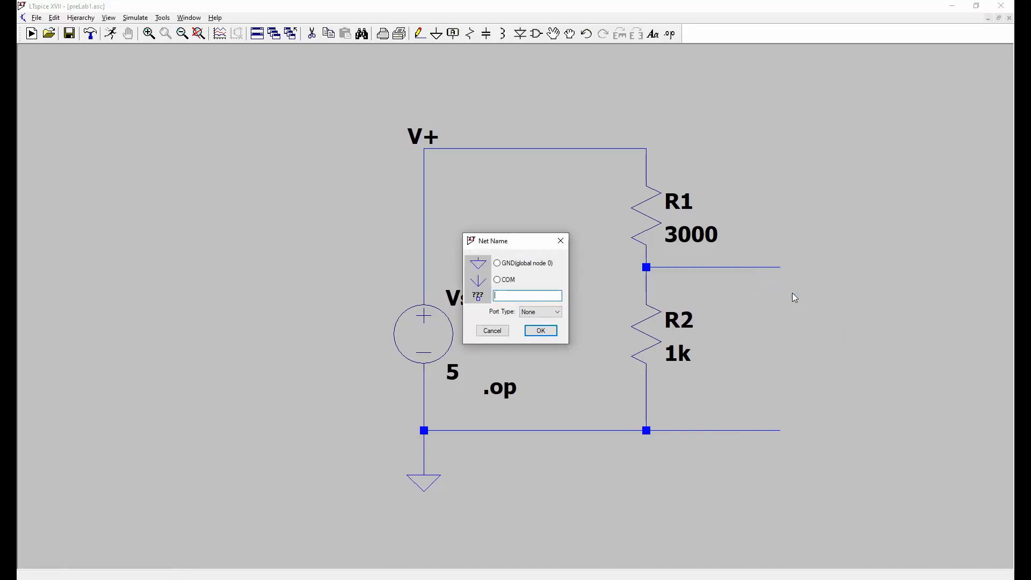
type("Vout")
key("Return")
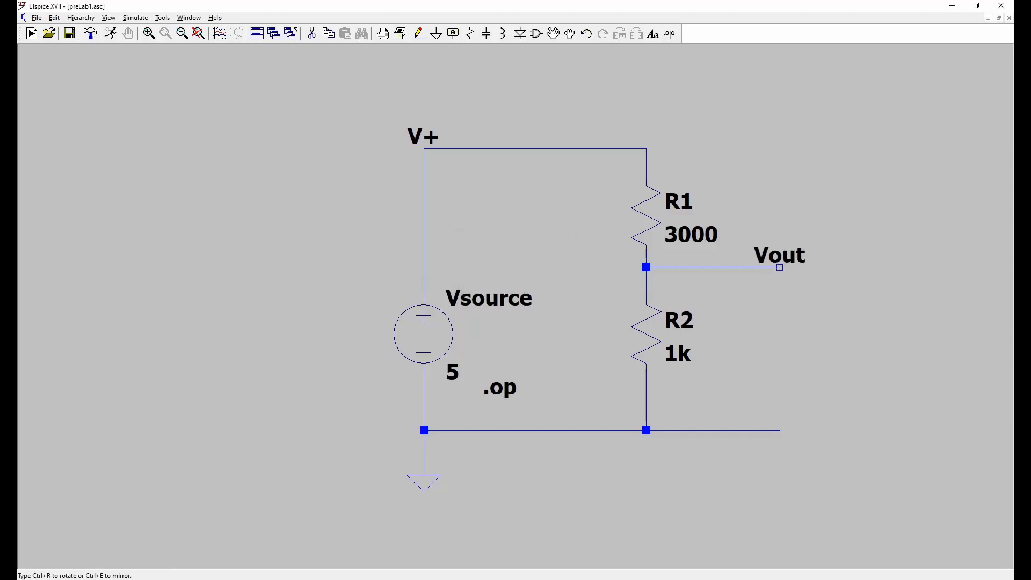
left_click(779, 267)
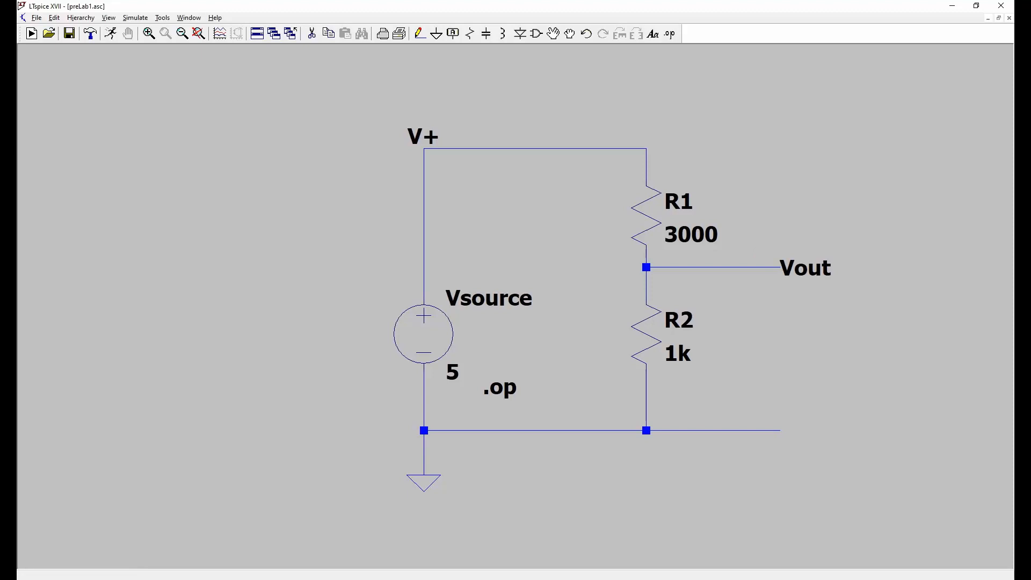
key("Escape")
Rerun the operating point simulation with the Vout net labelled and review the listed voltages and currents
left_click_drag(796, 336, 582, 352)
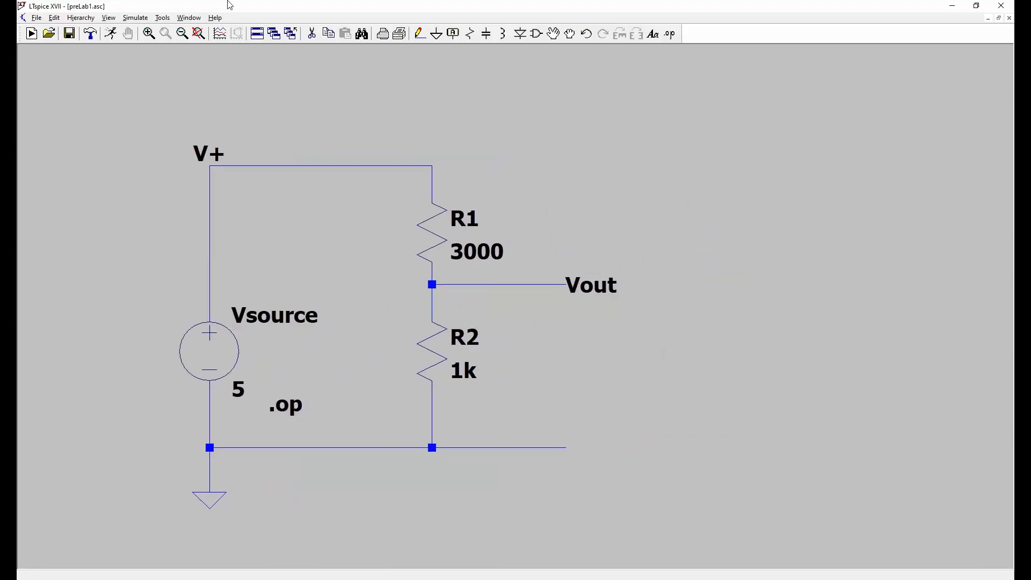
left_click(110, 37)
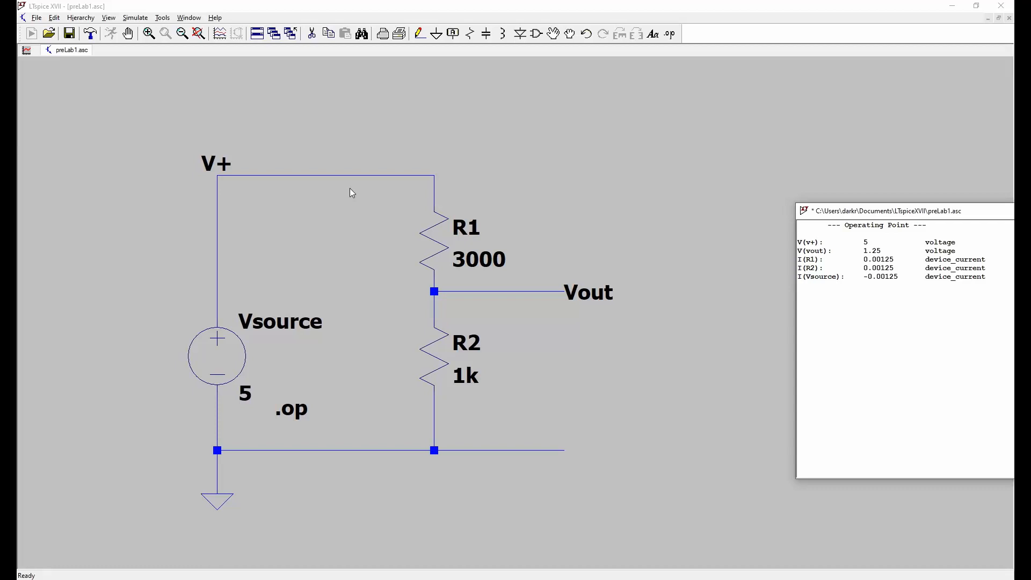
left_click_drag(917, 215, 698, 193)
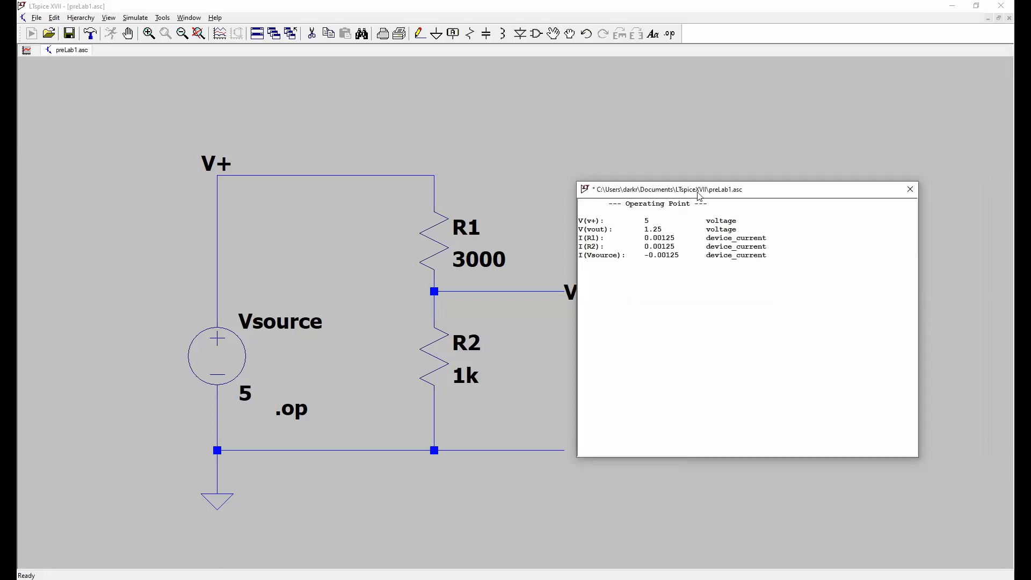
key("Escape")
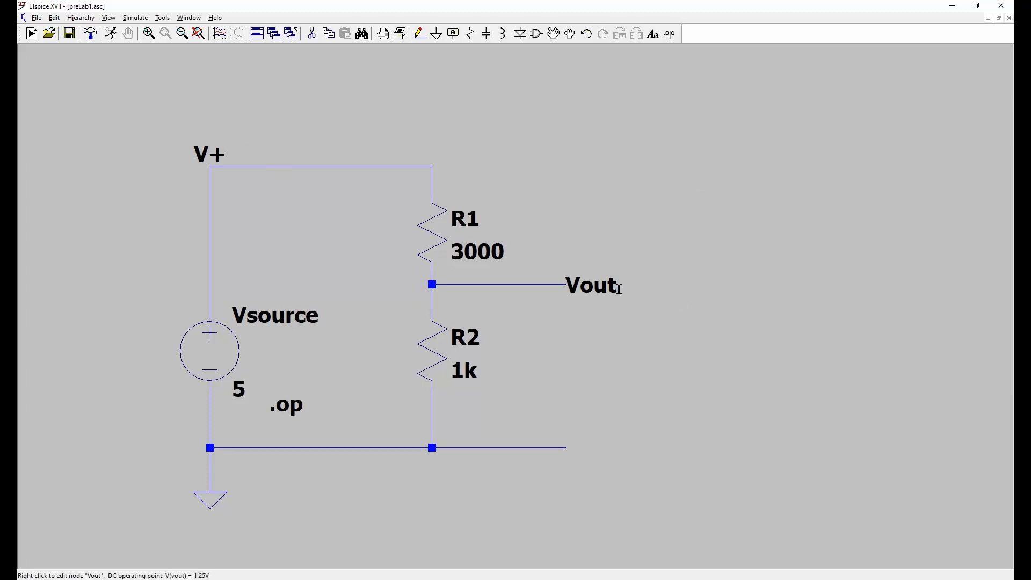
Place .op data labels on the V+ wire and on the Vout output lead
right_click(281, 166)
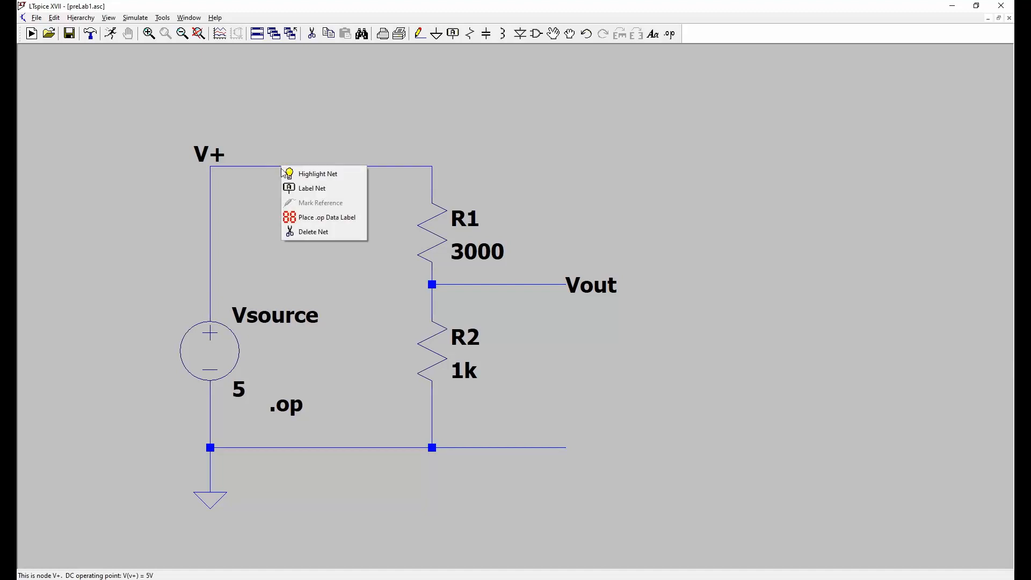
left_click(318, 220)
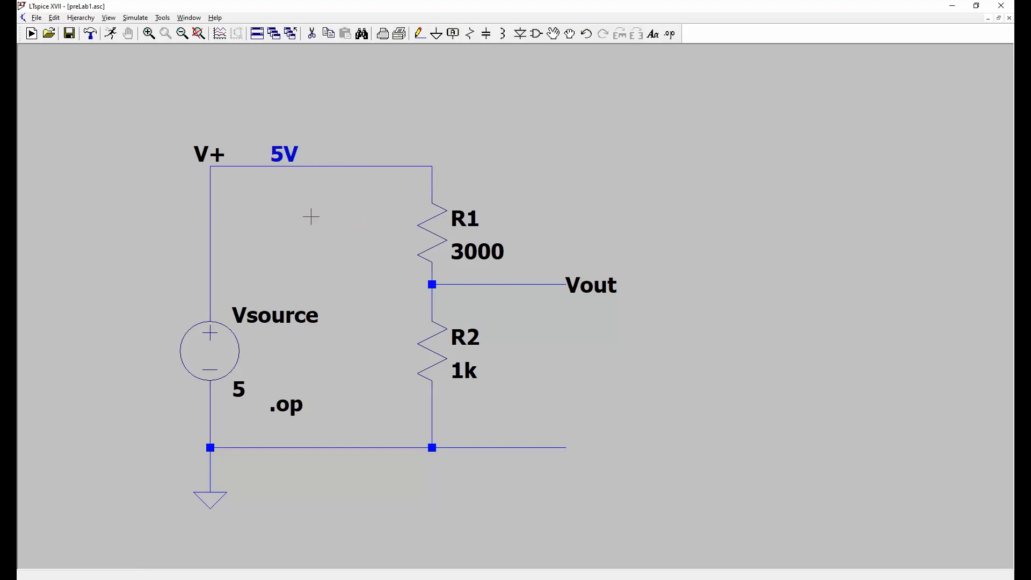
mouse_move(530, 284)
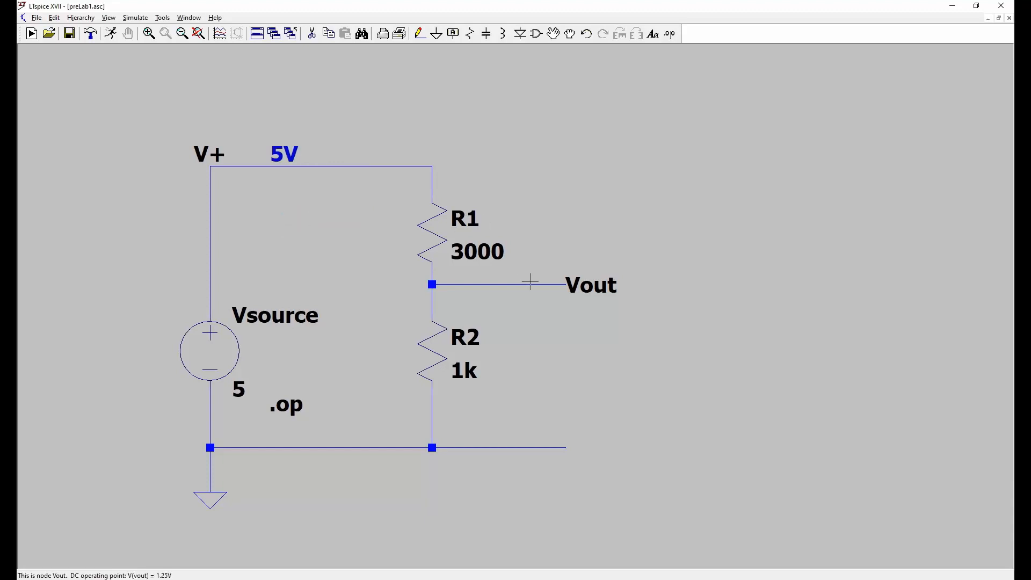
right_click(528, 285)
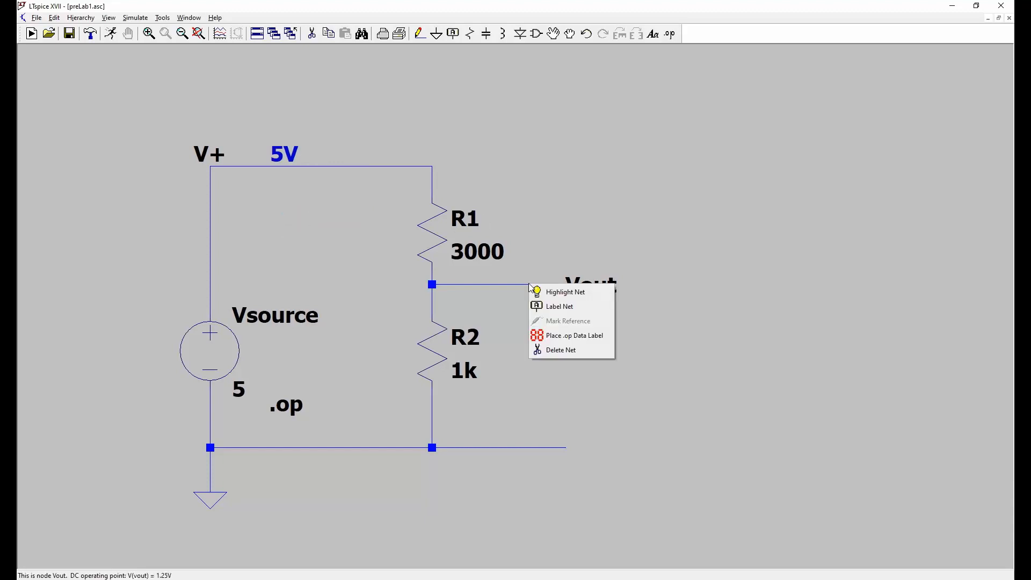
left_click(572, 335)
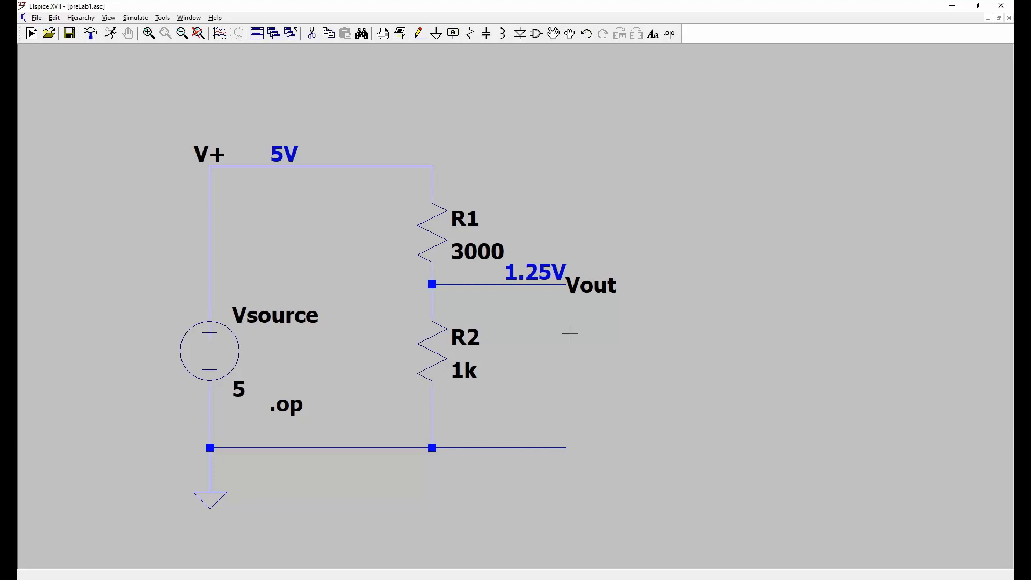
Set R1's resistance to 10k and rerun the operating point simulation to update the voltage labels
right_click(442, 234)
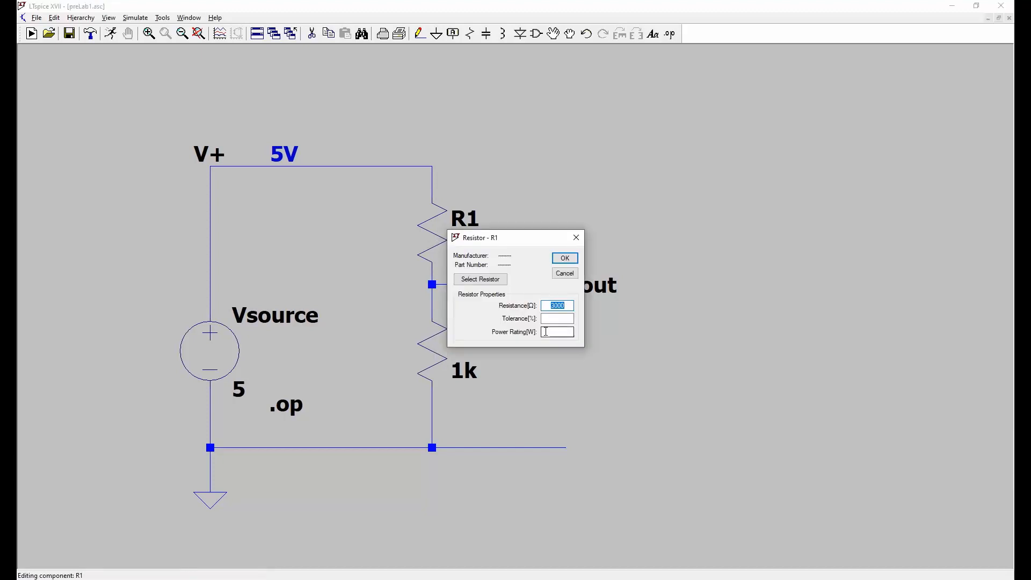
type("10k")
key("Return")
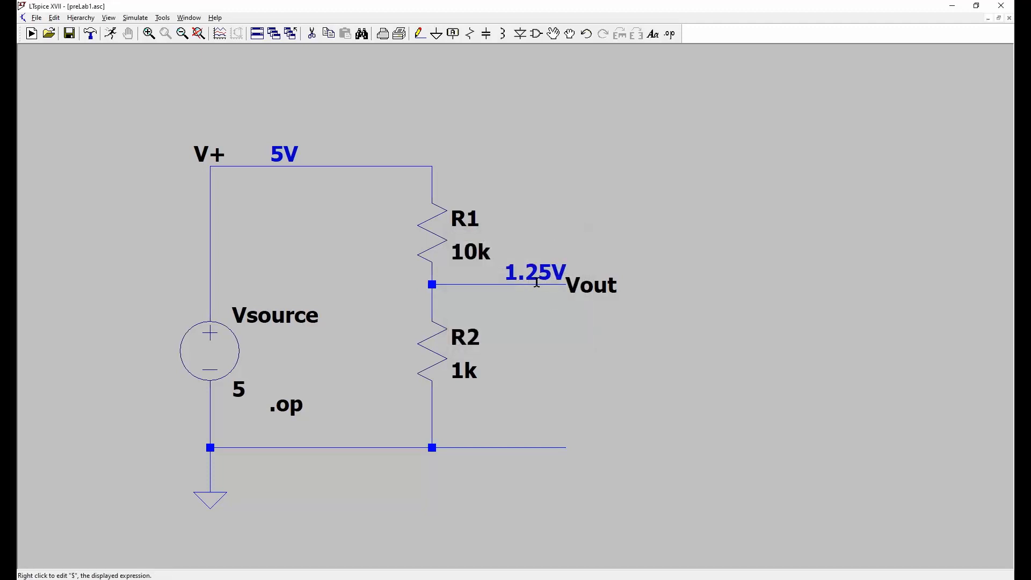
left_click(111, 34)
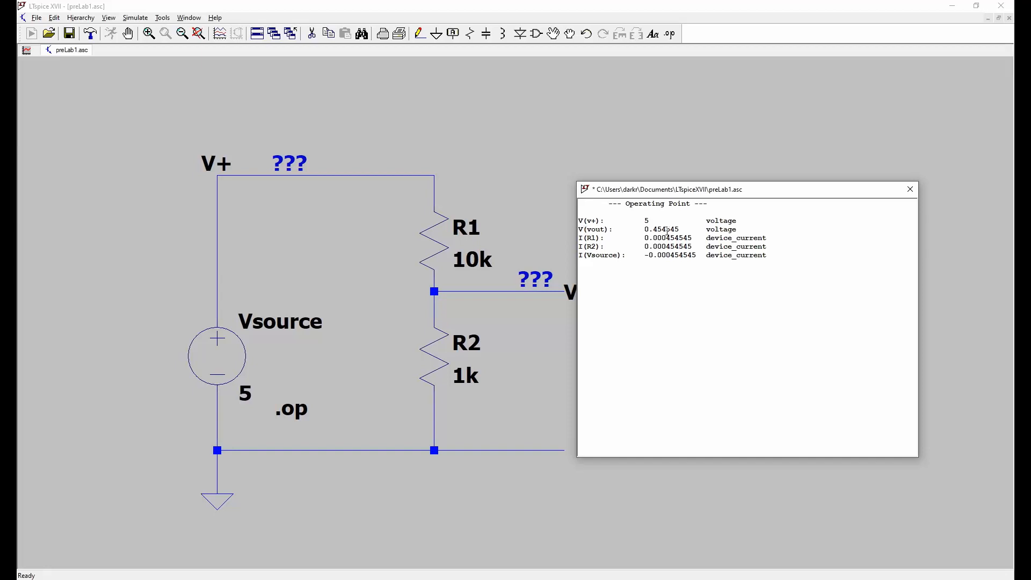
key("Escape")
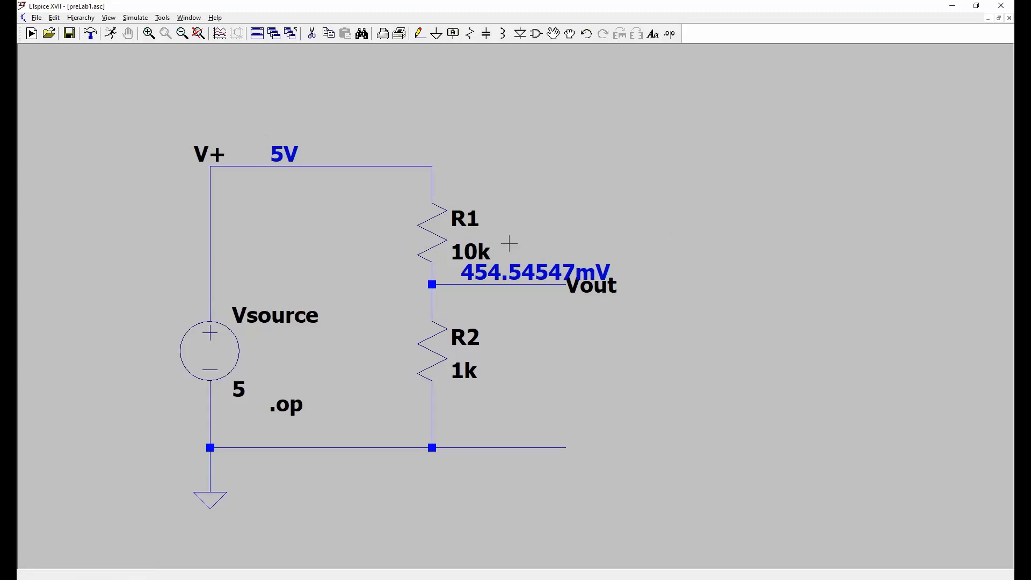
Run the simulation once more and select the whole operating point listing before closing the results
left_click(111, 34)
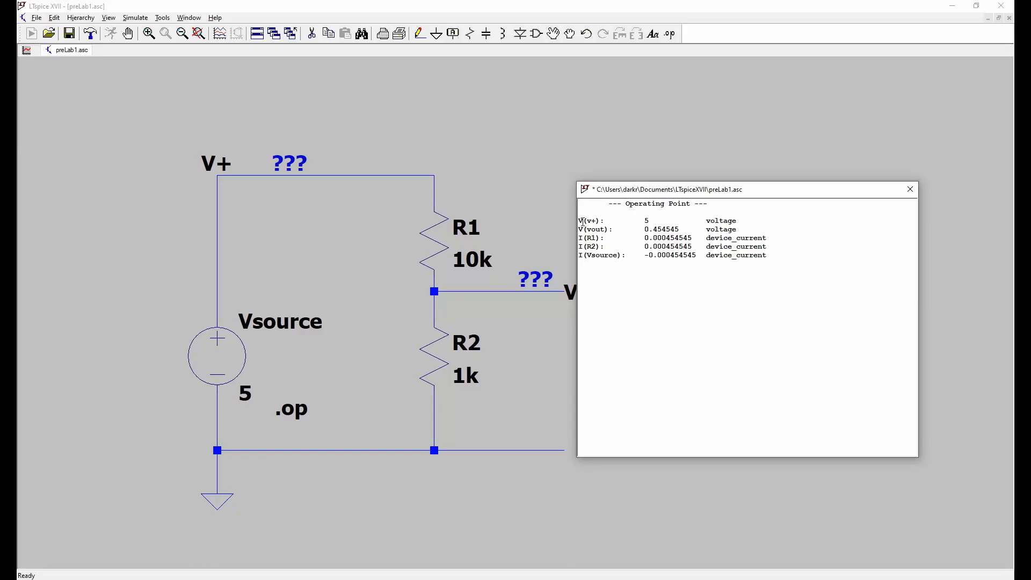
left_click_drag(784, 261, 565, 198)
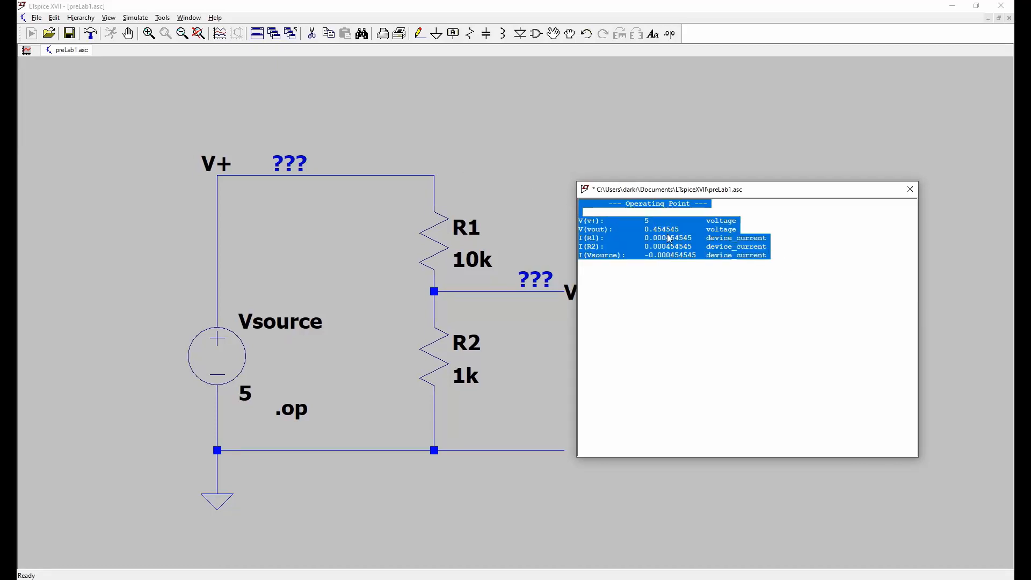
left_click(909, 192)
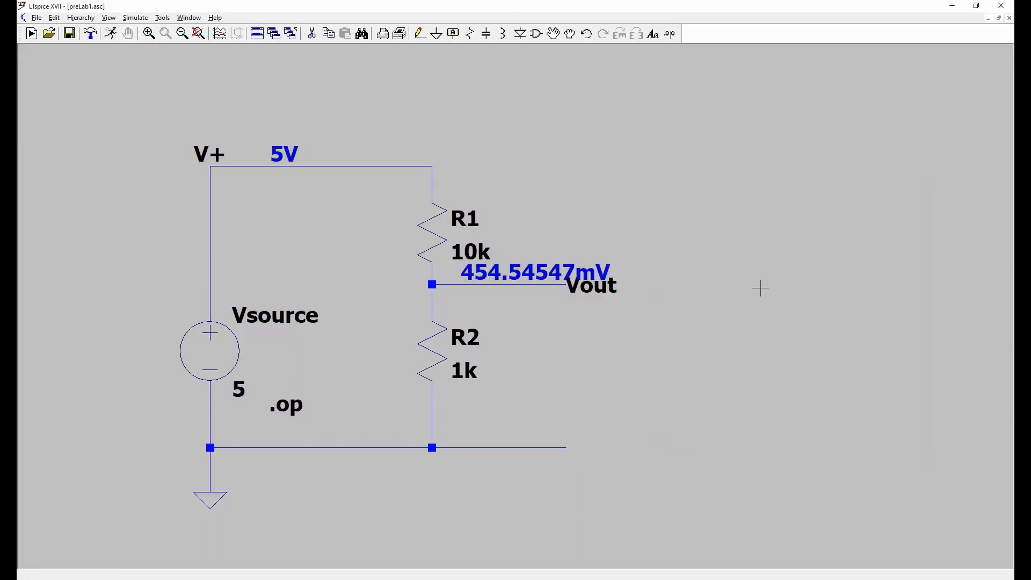
Save the schematic, and save a copy of it as preLab1b.asc
left_click(71, 35)
left_click(37, 18)
left_click(66, 90)
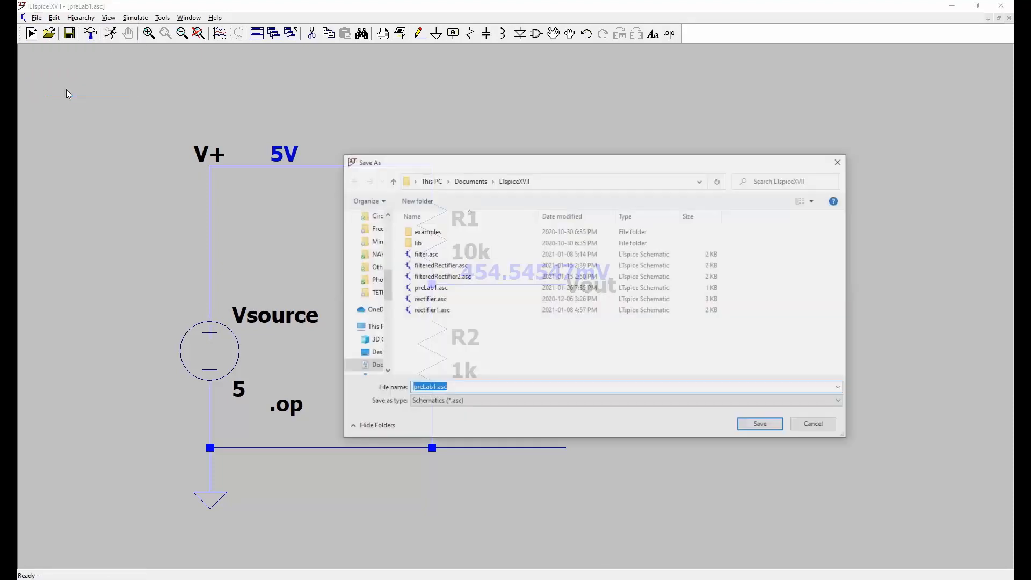
key("Right")
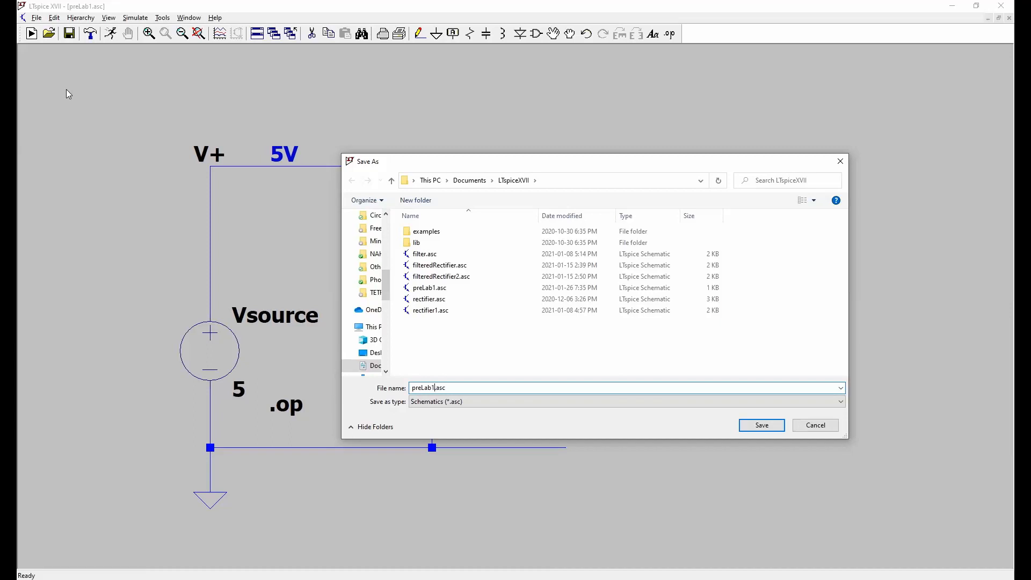
type("b")
key("Return")
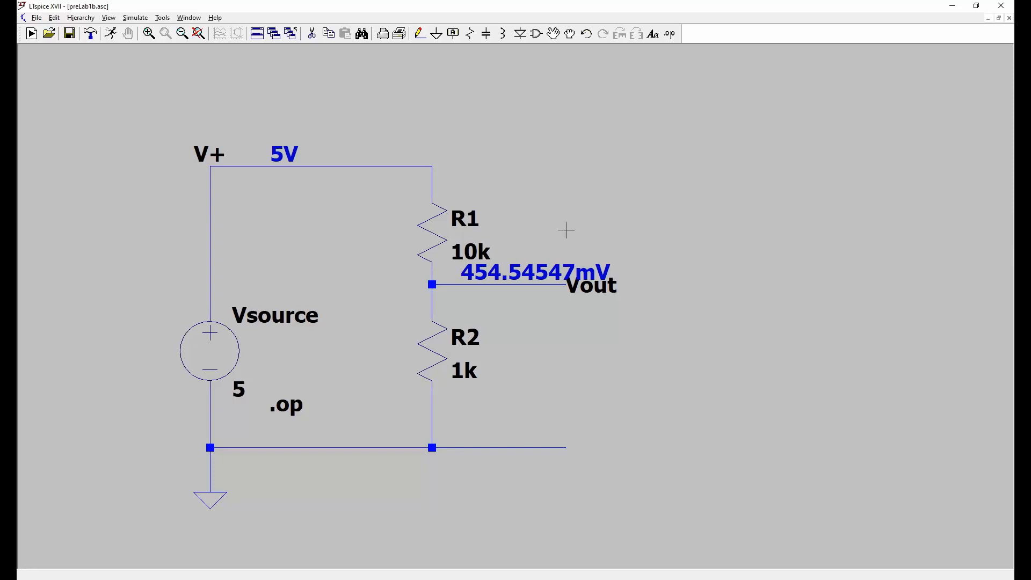
Delete the Vout data label, the Vout net label with its output lead, and both resistors R1 and R2
key("Delete")
left_click(525, 268)
left_click(589, 285)
left_click(509, 285)
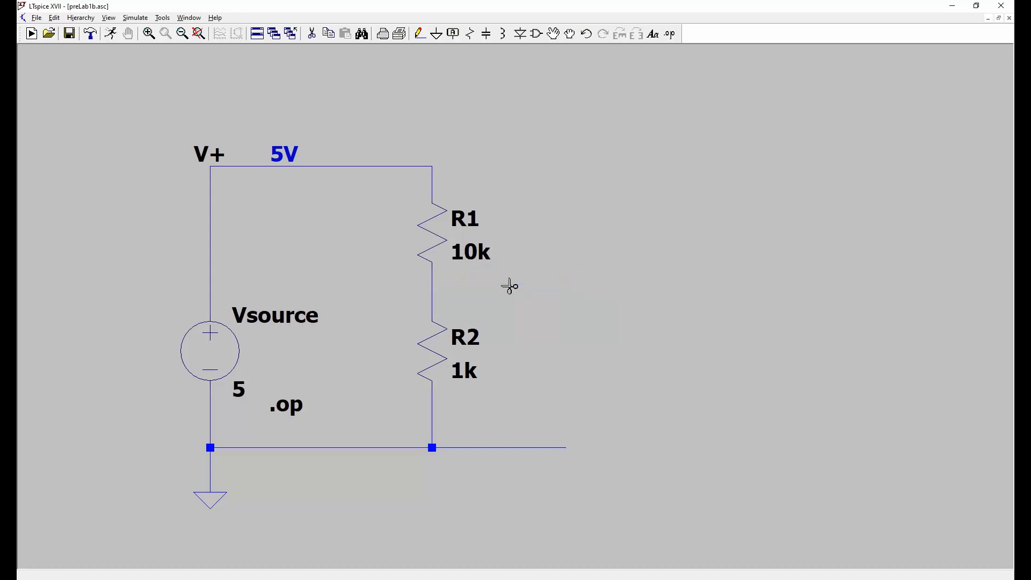
left_click(427, 229)
left_click(435, 331)
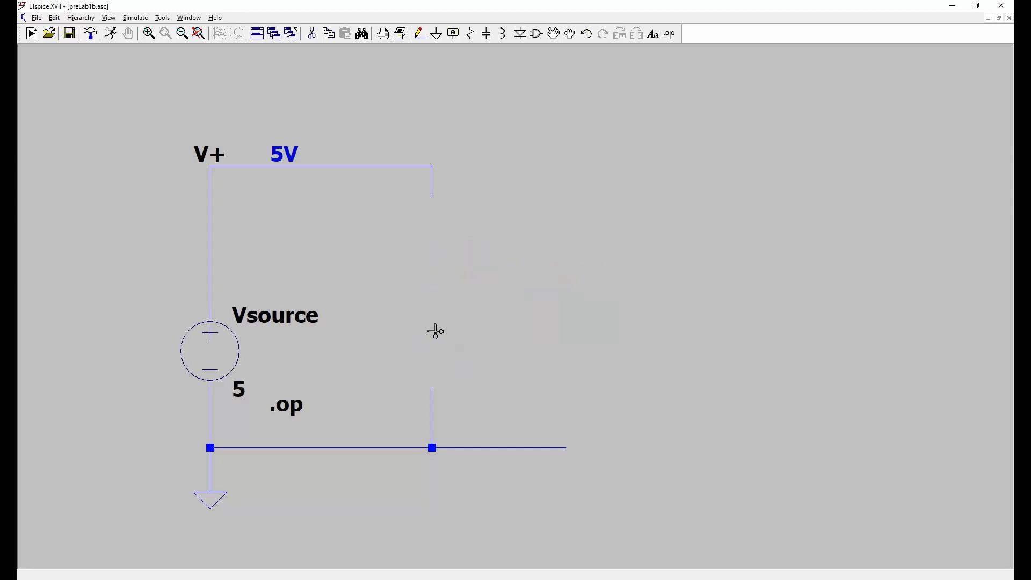
Delete the leftover divider wires: both vertical stubs and the horizontal ground line running away from Vsource
left_click(431, 419)
left_click(507, 449)
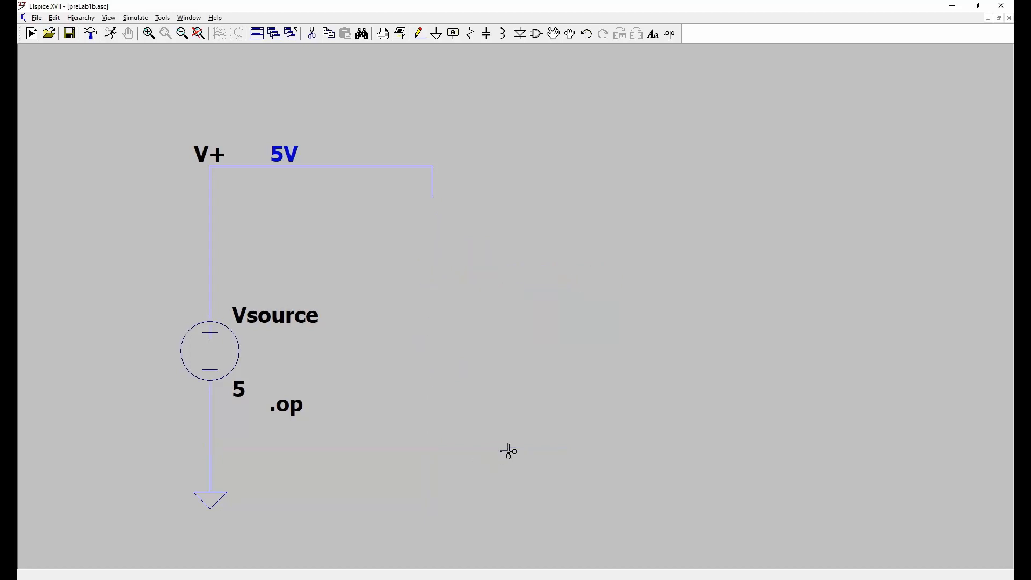
left_click(432, 177)
Place one npn bipolar transistor in the open area beyond Vsource, at about mid-height of the circuit
left_click(536, 34)
key("Right")
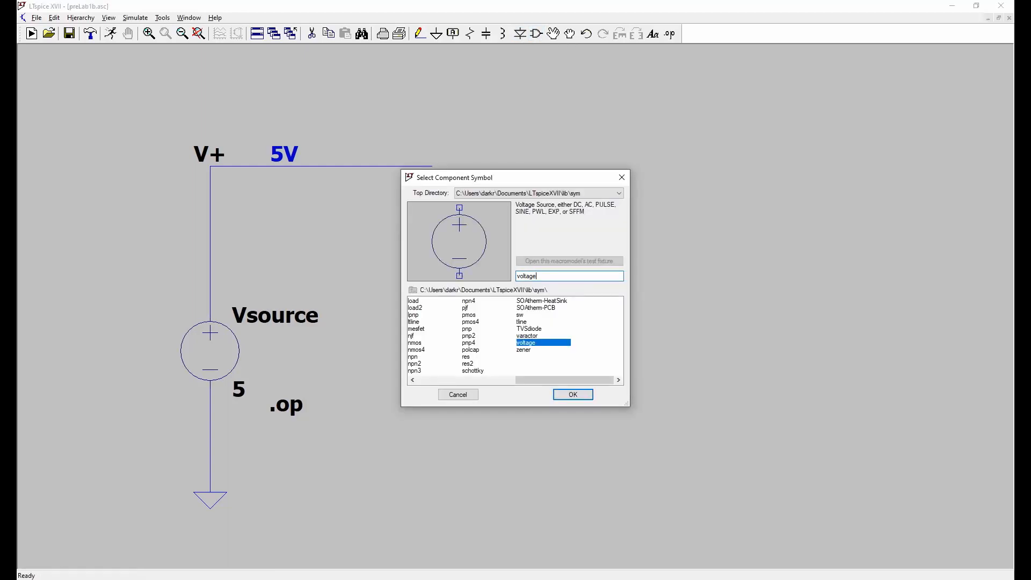
left_click(501, 381)
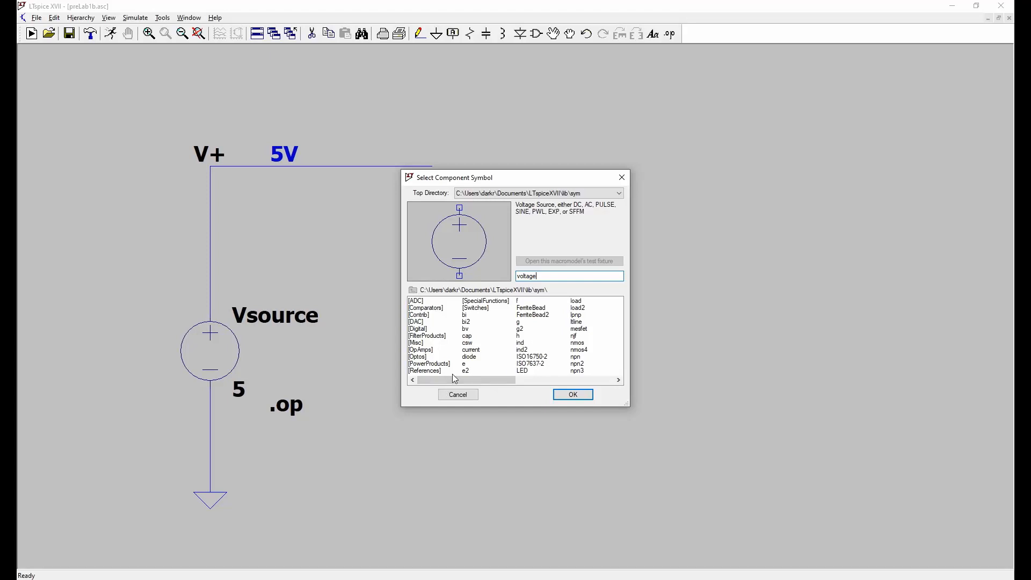
left_click_drag(467, 382, 510, 382)
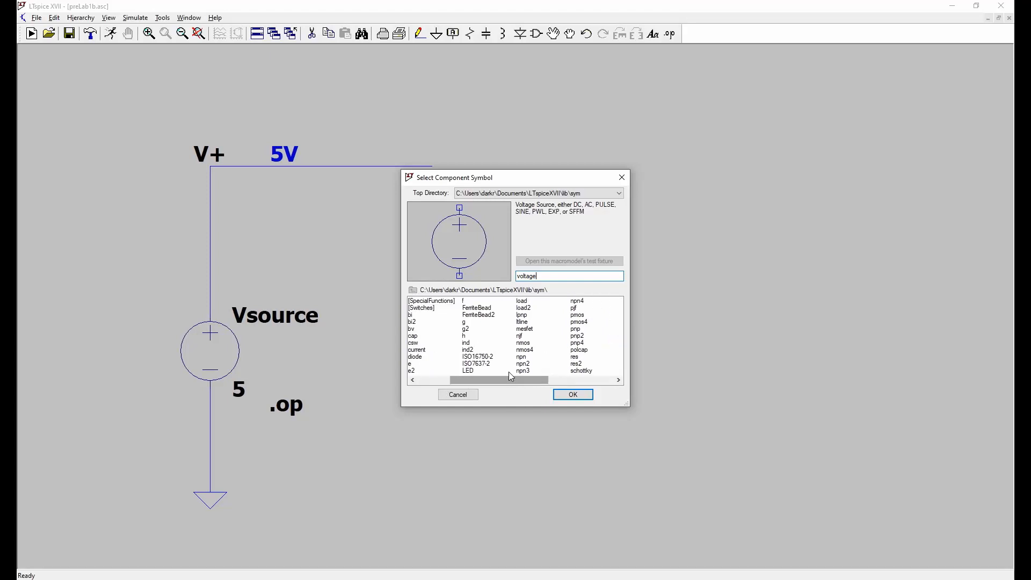
left_click(521, 357)
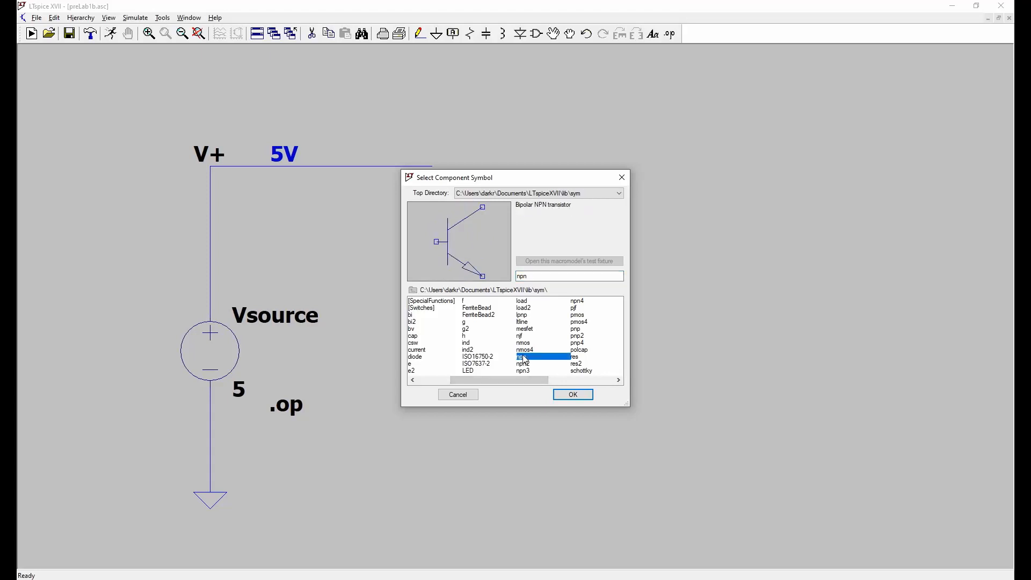
double_click(523, 358)
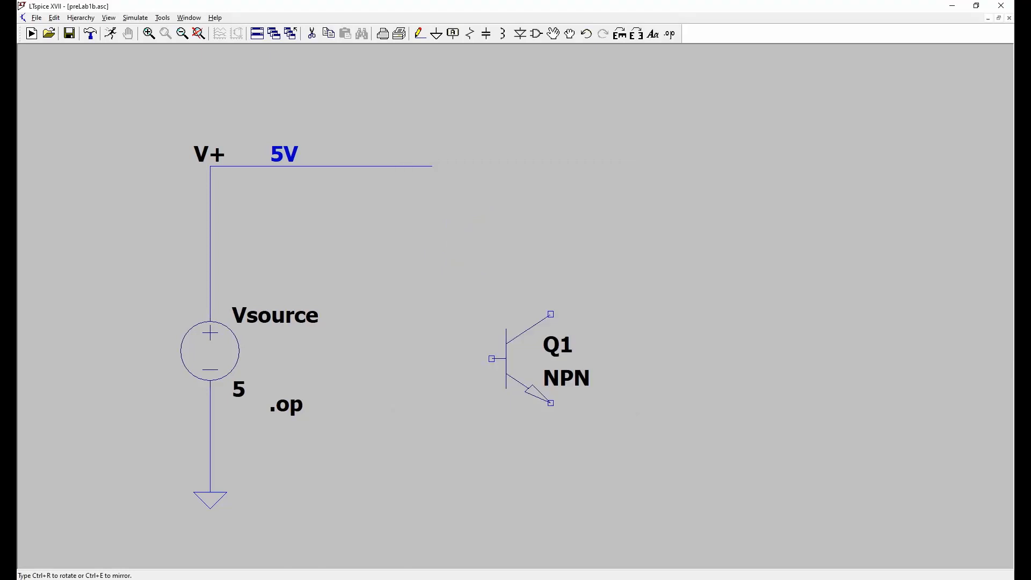
left_click(491, 314)
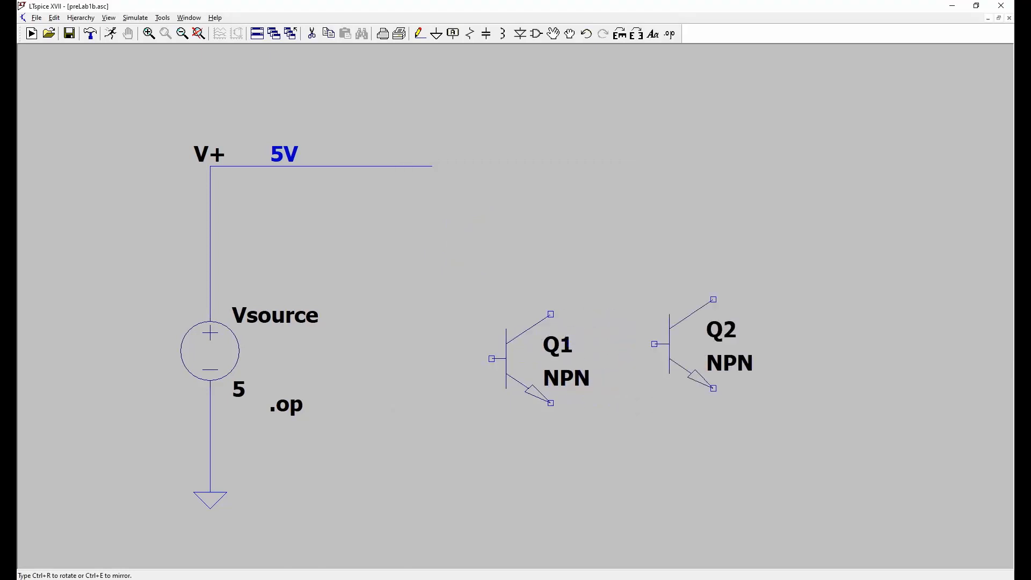
key("Escape")
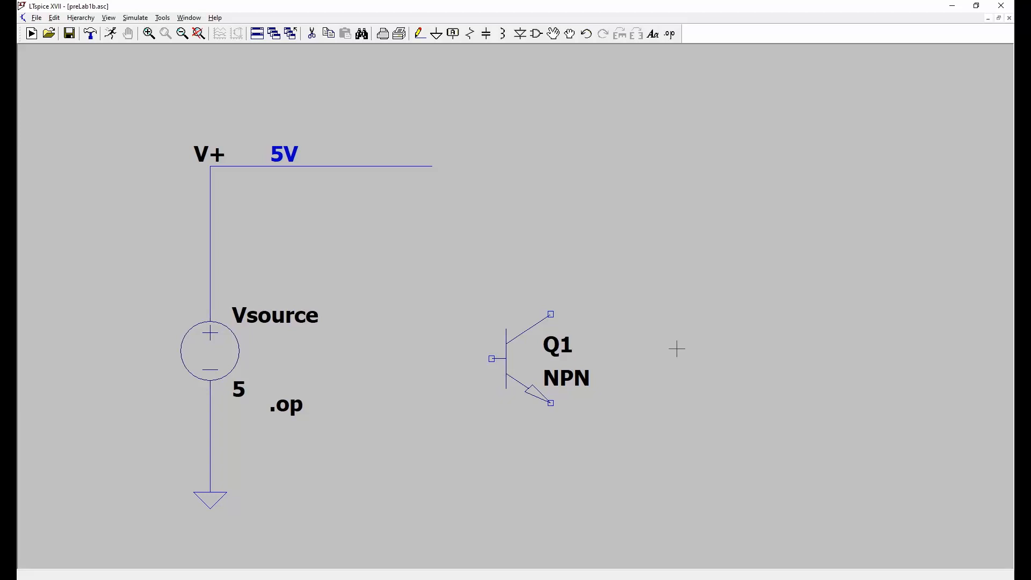
Place two vertical resistors: R1 directly above the transistor's collector and R2 between Vsource and the transistor, slightly above its base
left_click(469, 34)
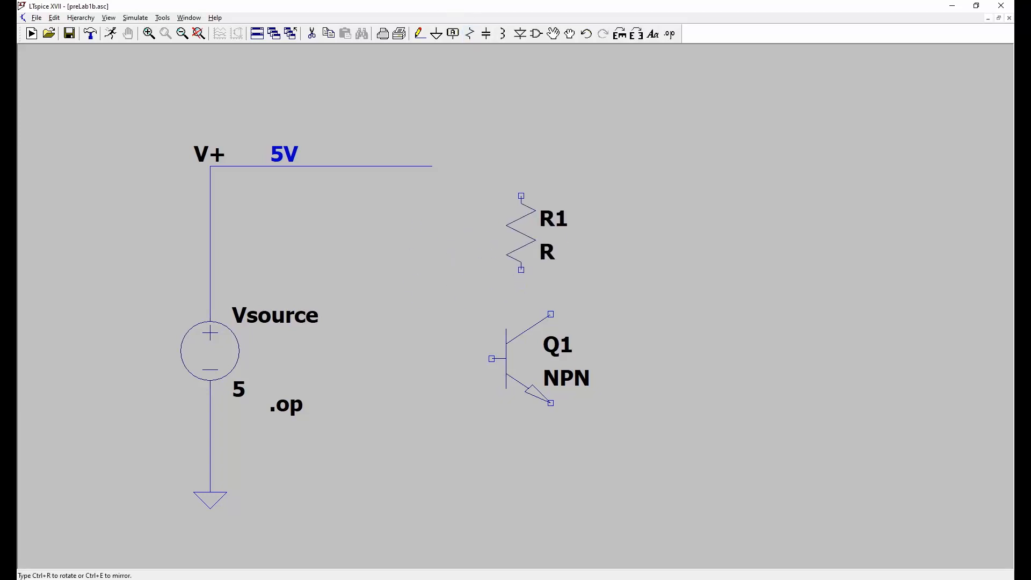
left_click(550, 232)
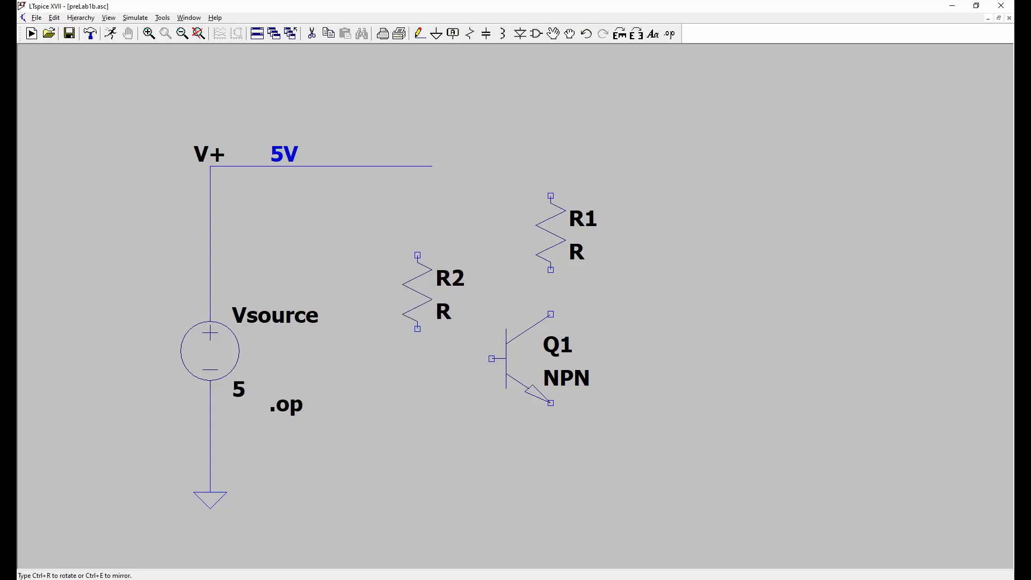
left_click(418, 291)
key("Escape")
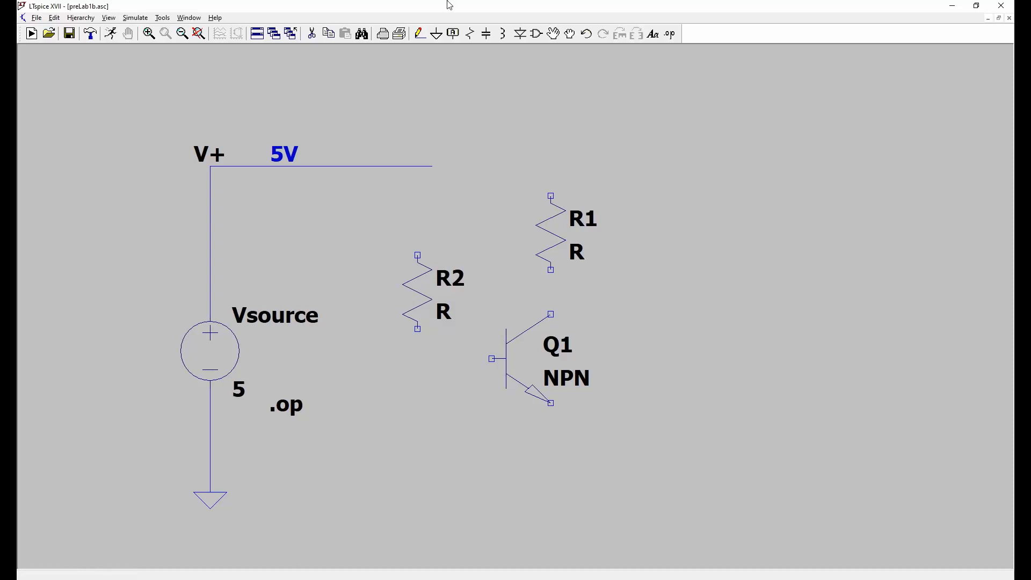
Extend the V+ wire to R1's upper end and wire R1's lower end to Q1's collector
left_click(420, 34)
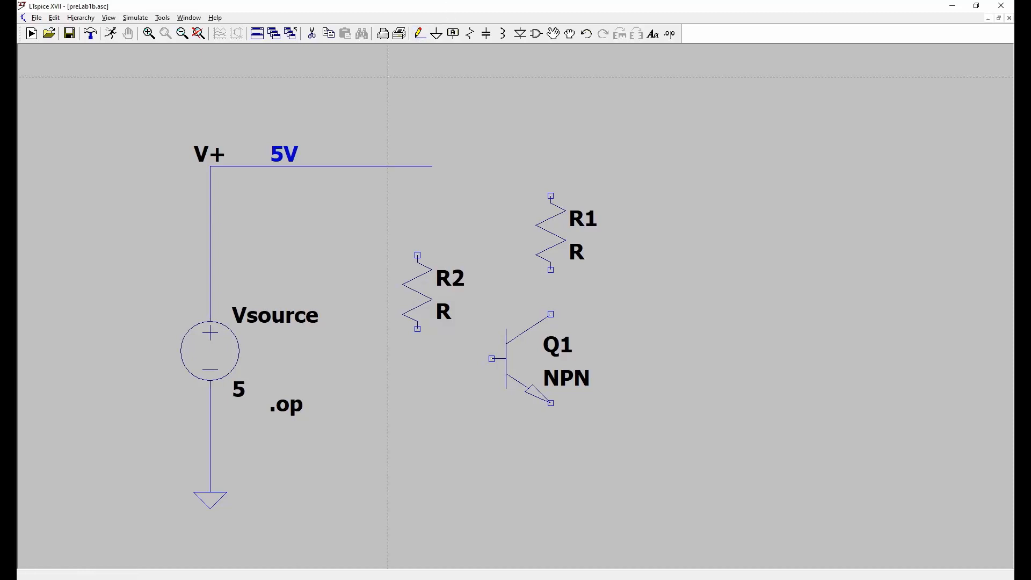
left_click(432, 166)
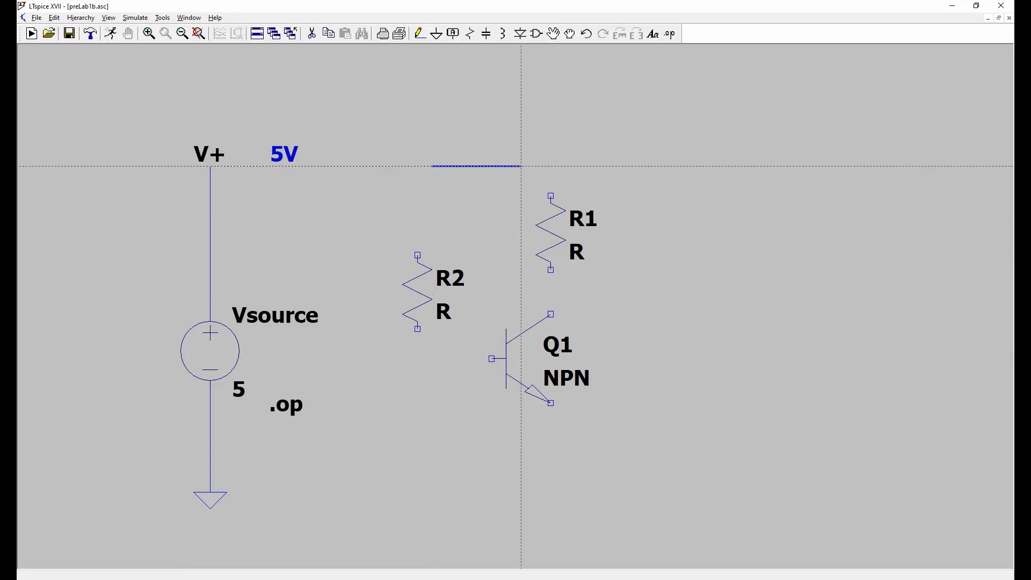
left_click(551, 166)
left_click(551, 196)
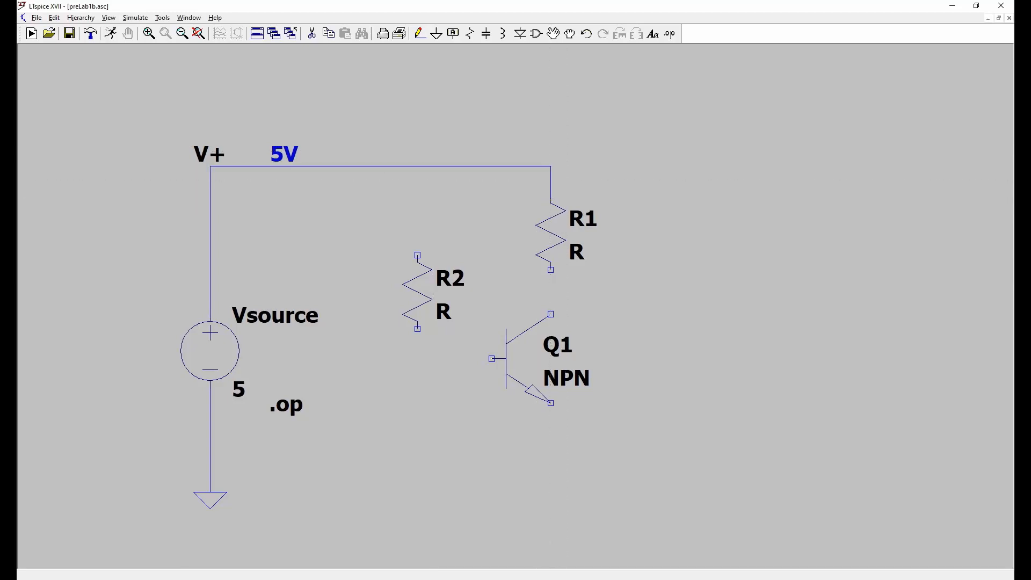
left_click(551, 269)
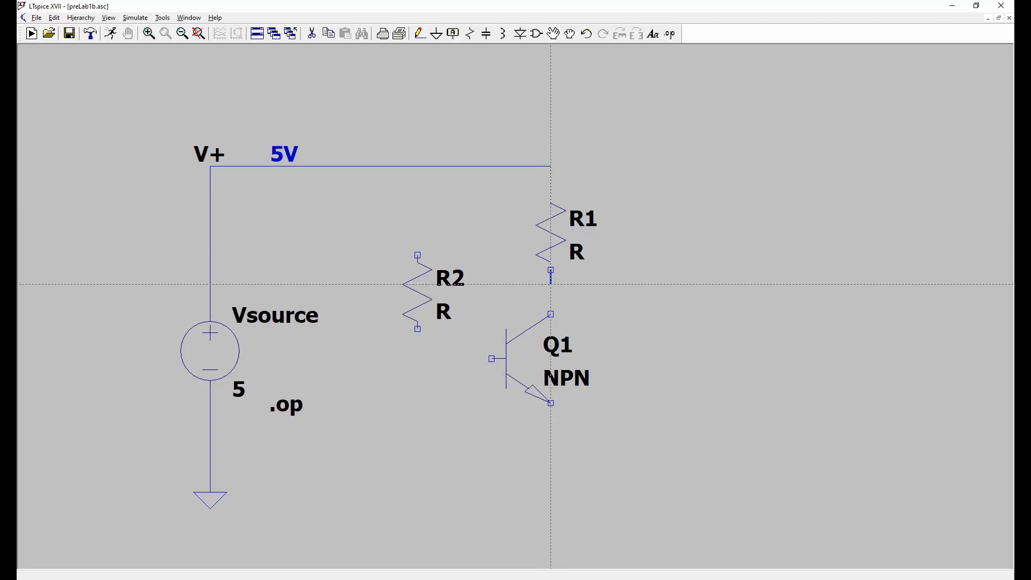
left_click(551, 314)
Wire Q1's emitter down and across to the wire between Vsource and the ground symbol
left_click(551, 403)
left_click(550, 448)
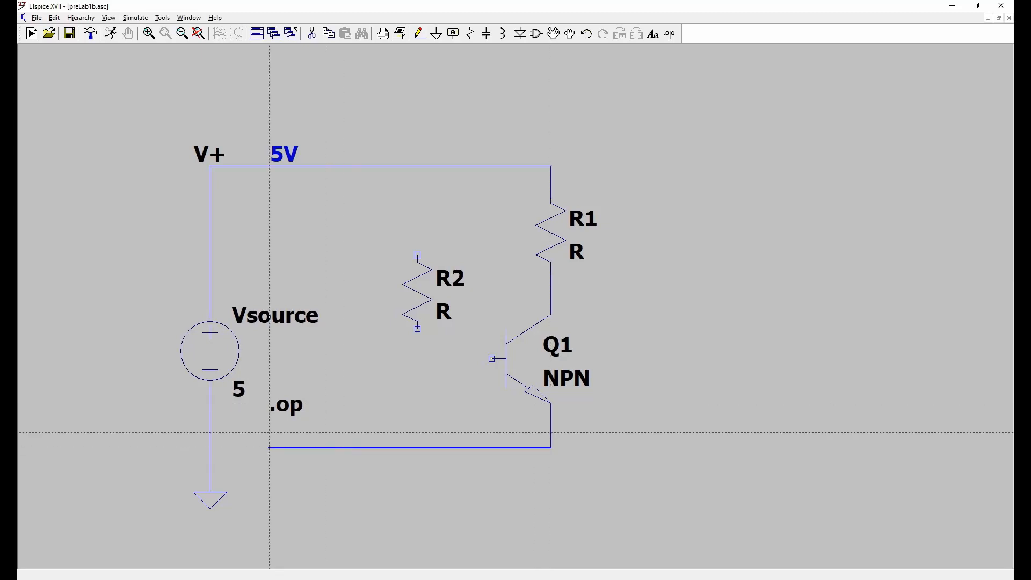
left_click(210, 447)
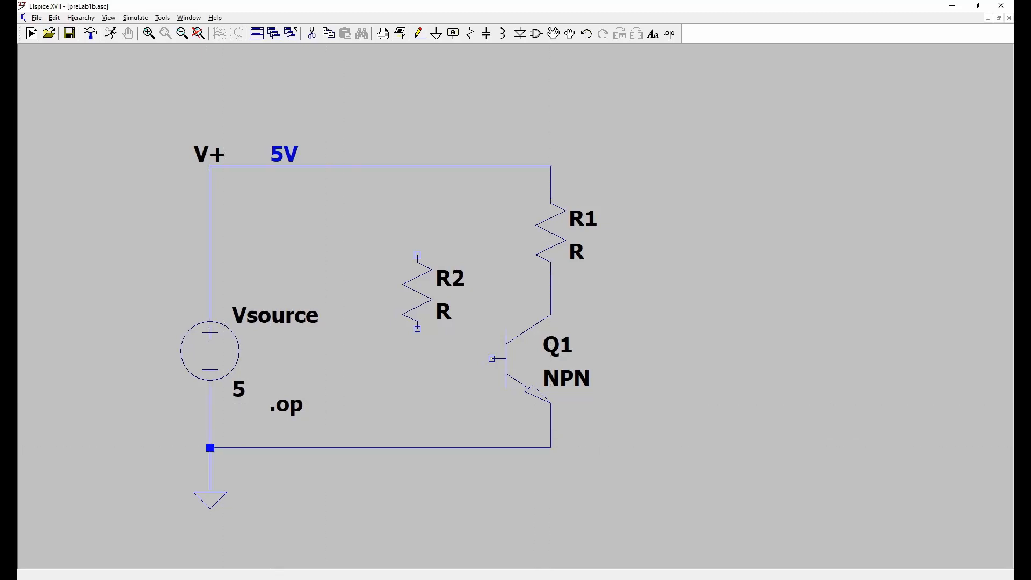
Wire Q1's base to R2's lower end and R2's upper end to the V+ line
left_click(491, 358)
left_click(417, 358)
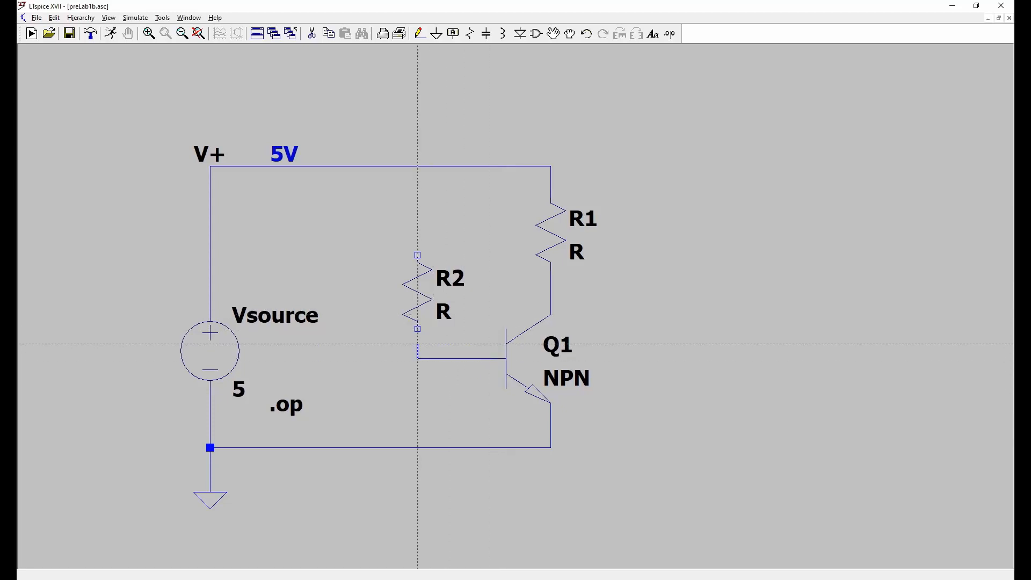
left_click(417, 329)
key("Escape")
left_click(417, 255)
left_click(417, 166)
key("Escape")
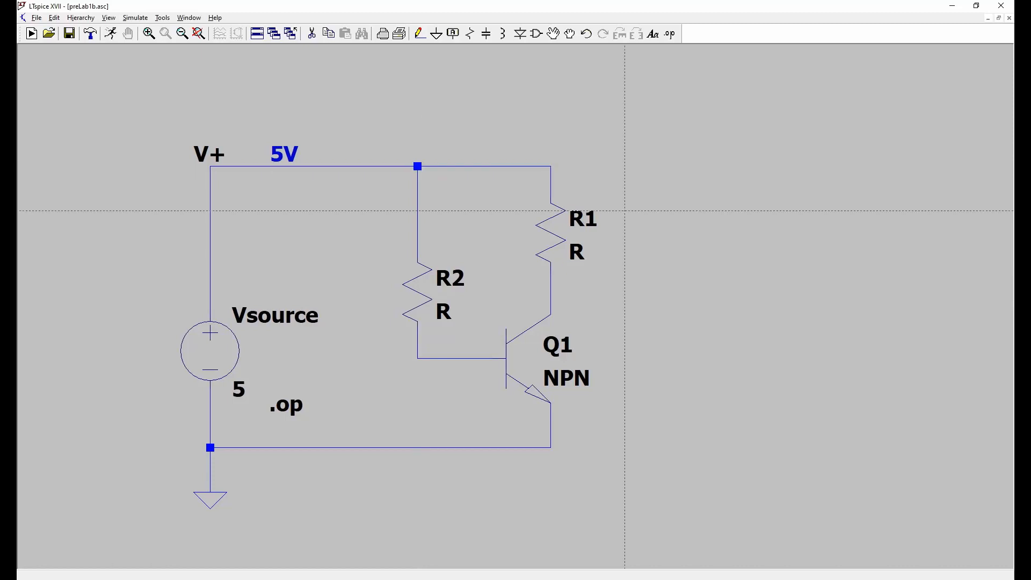
key("Escape")
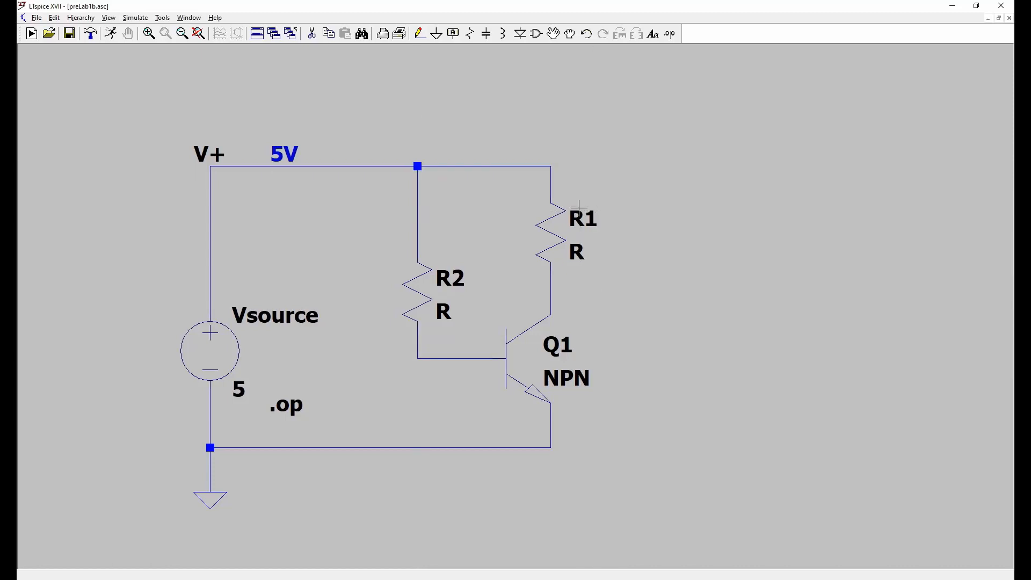
Rename the collector resistor R1 as Rload and the base resistor R2 as Rbase
right_click(581, 219)
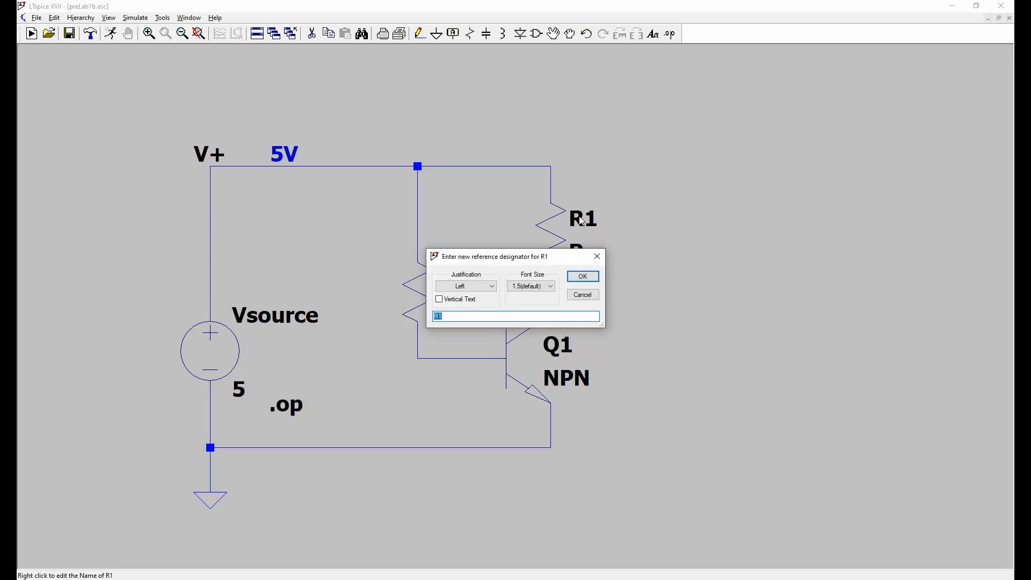
type("Rload")
key("Return")
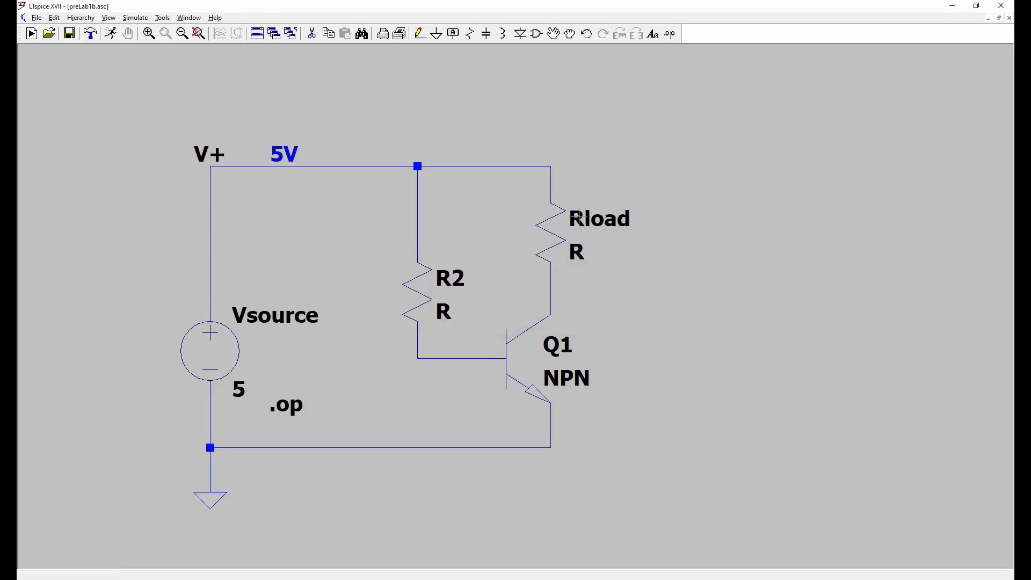
right_click(453, 280)
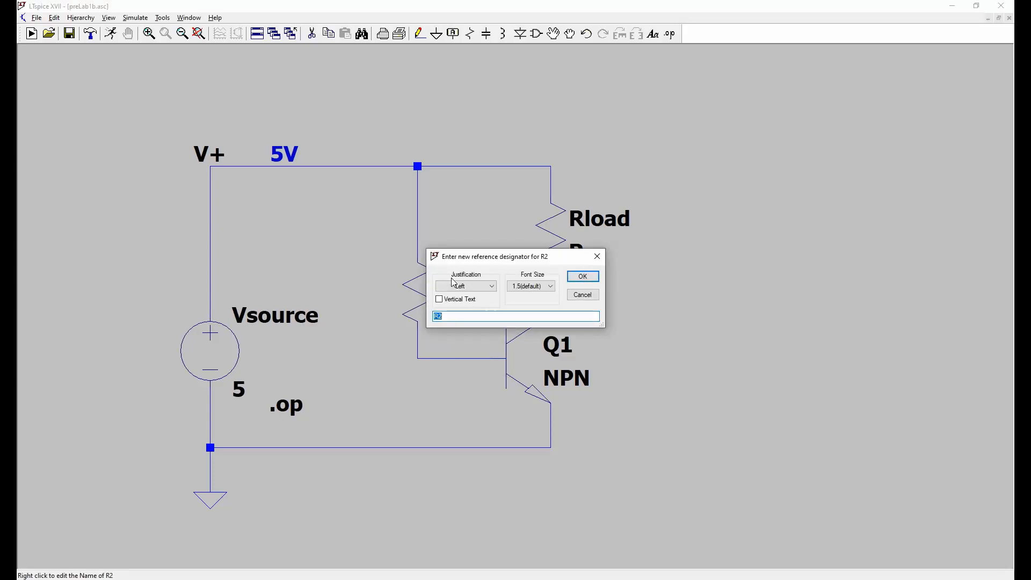
type("Rbase")
key("Return")
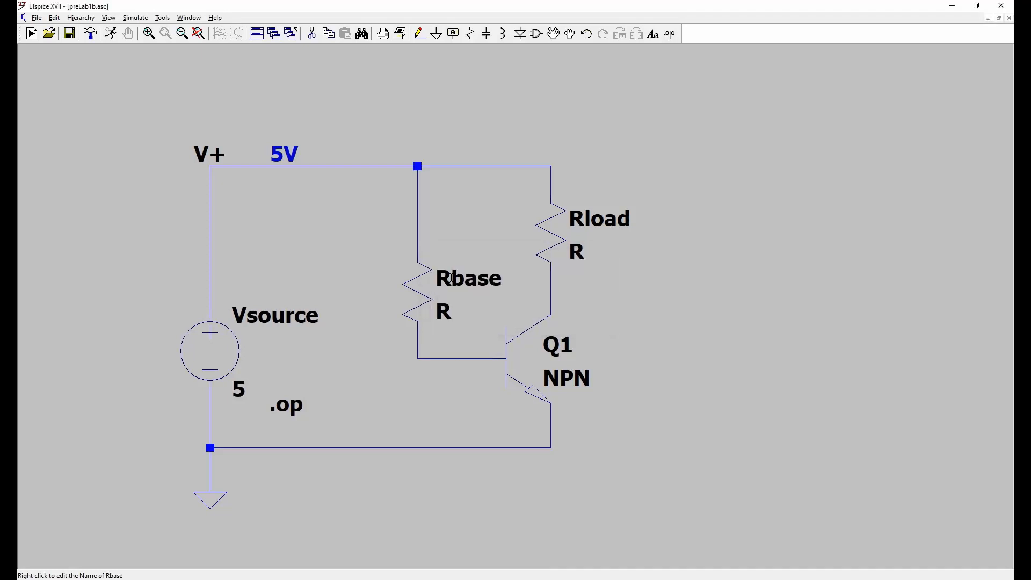
Set Rload's resistance to 330 and Rbase's resistance to 100k
right_click(552, 230)
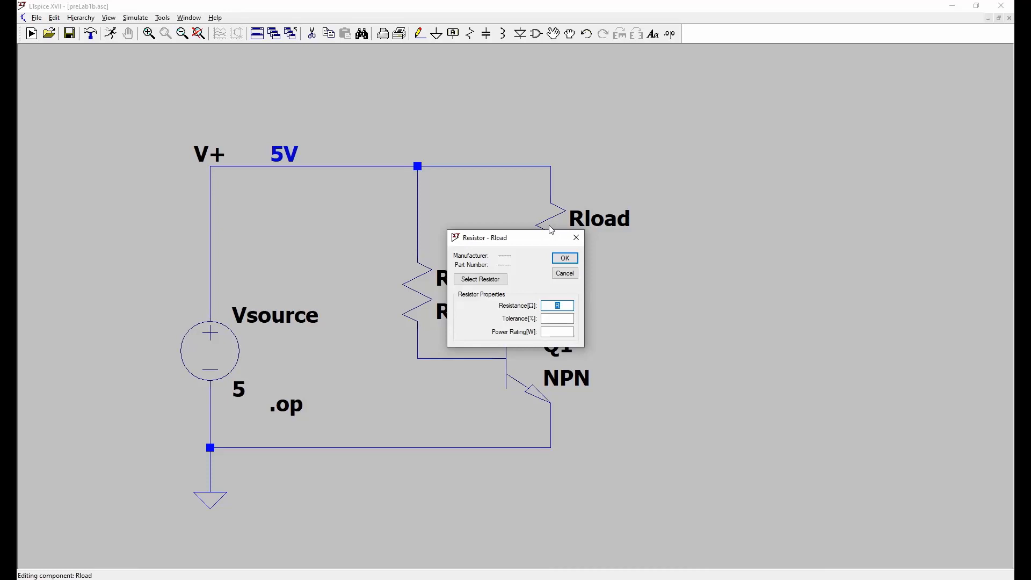
type("330")
key("Return")
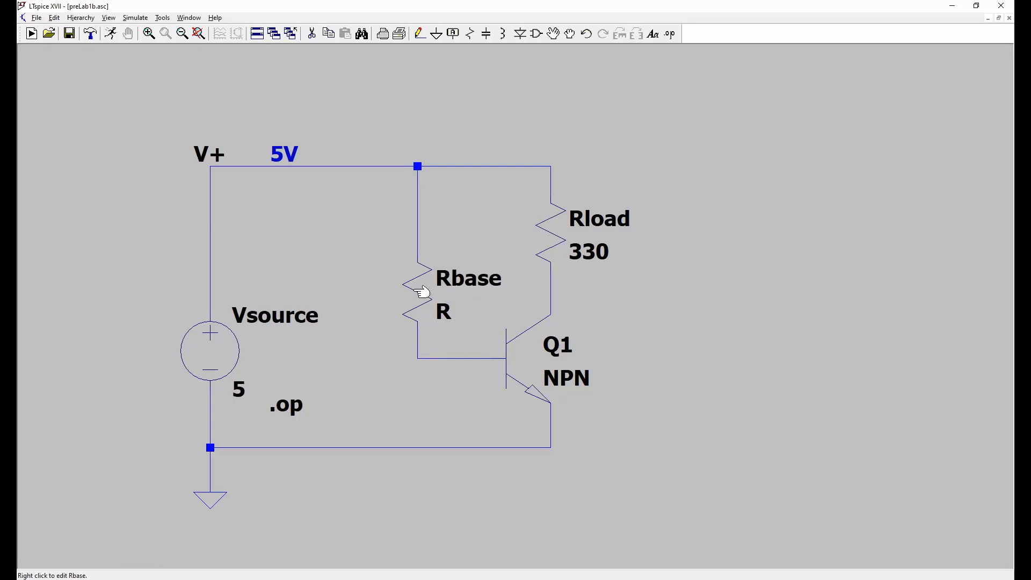
right_click(422, 292)
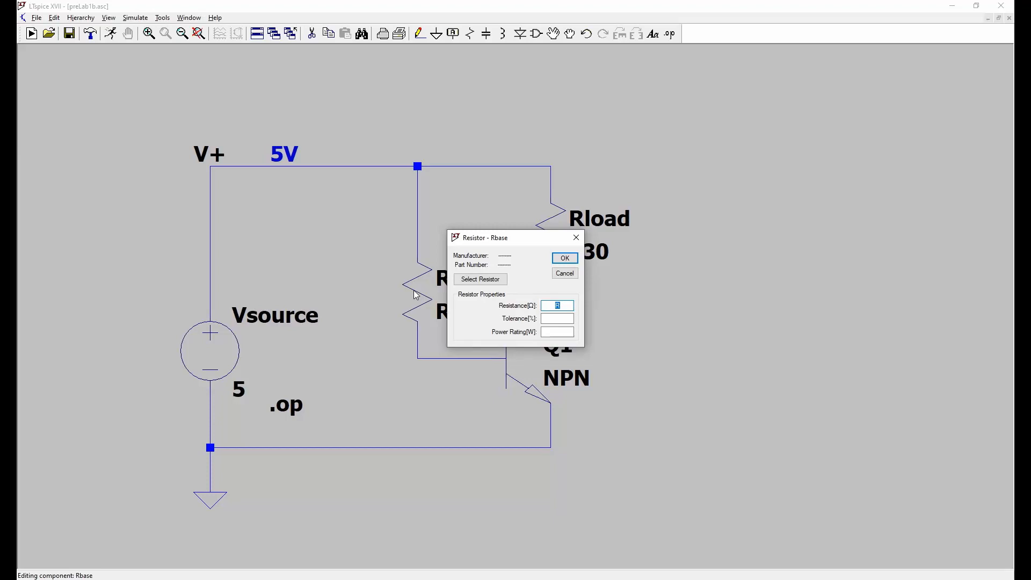
type("100")
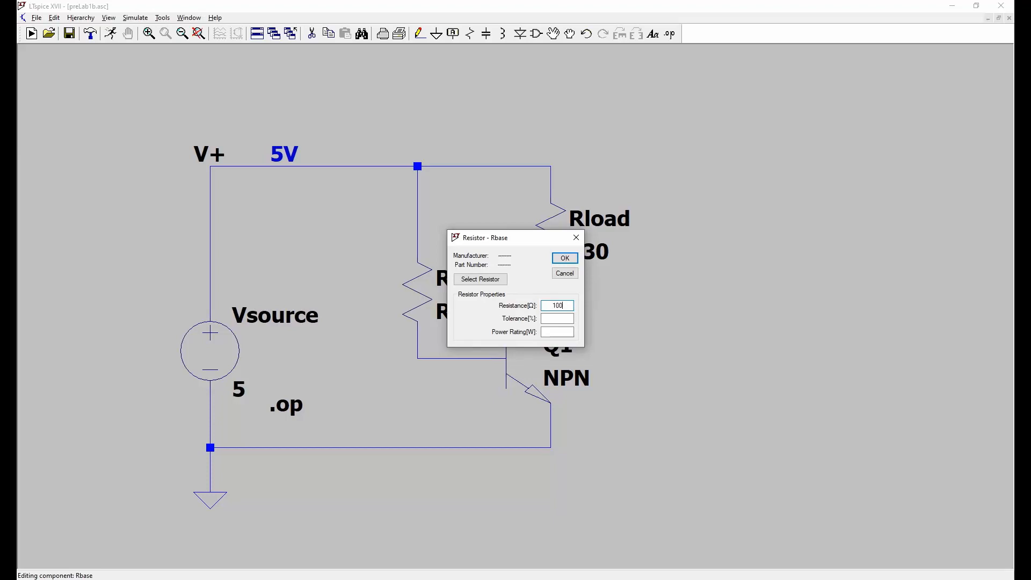
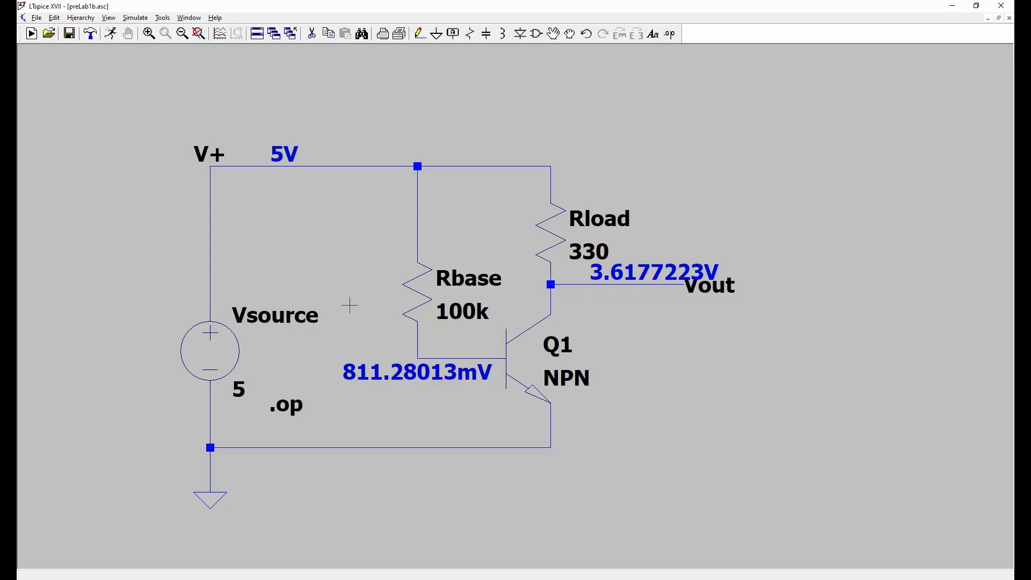
Delete the wire between Rbase and the V+ line, and move Vsource and the ground symbol farther away from the transistor circuit
key("F5")
left_click(418, 205)
key("F7")
left_click(210, 351)
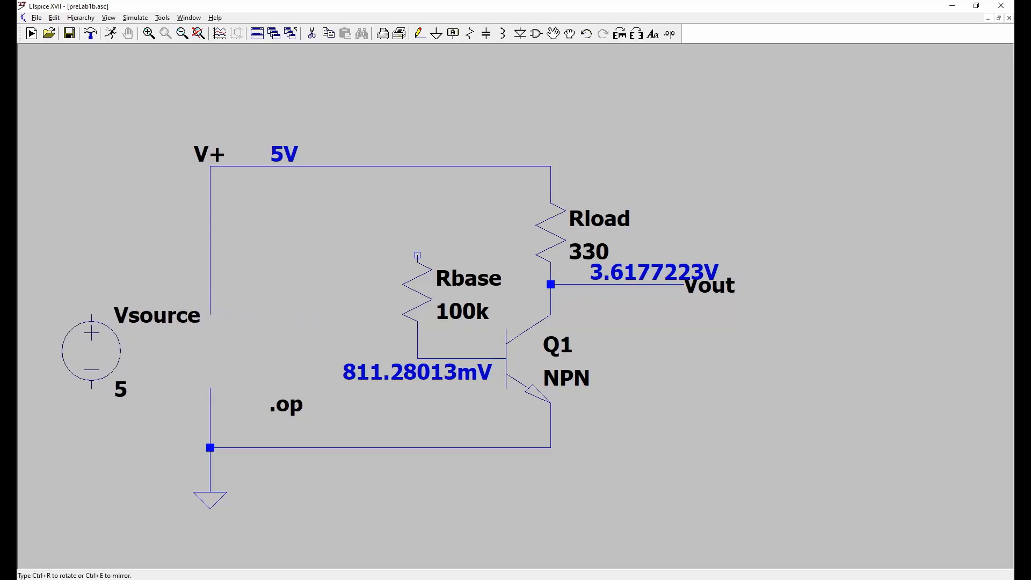
left_click(77, 351)
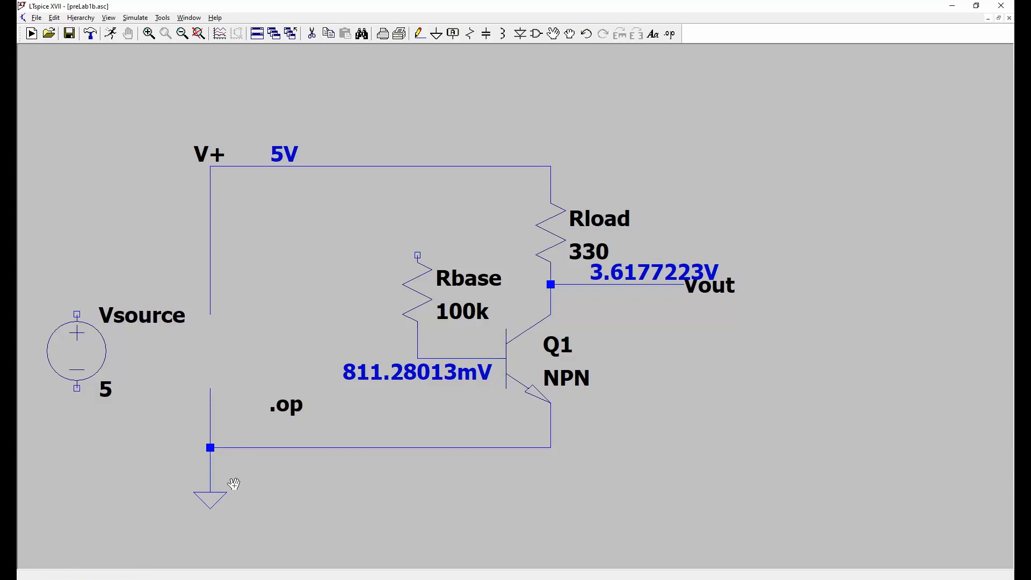
left_click(211, 498)
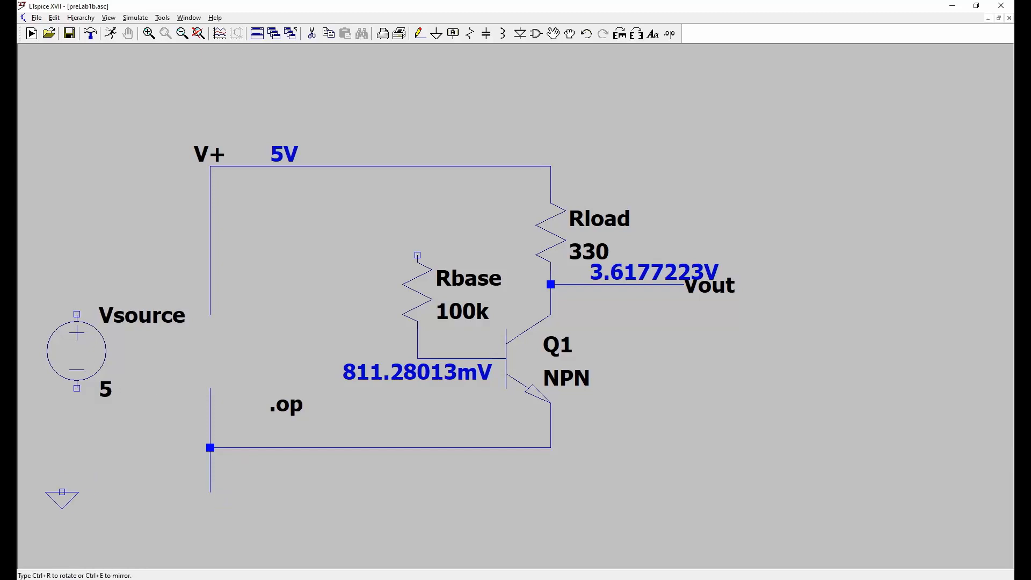
left_click(73, 505)
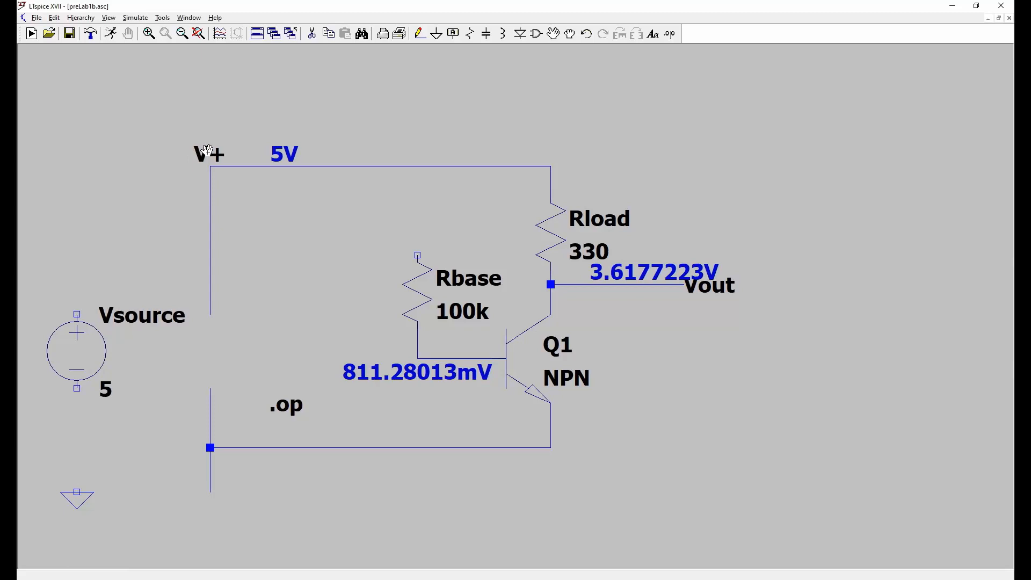
Delete the vertical wires left at the old positions of Vsource and the ground symbol
key("F5")
left_click(210, 210)
left_click(211, 427)
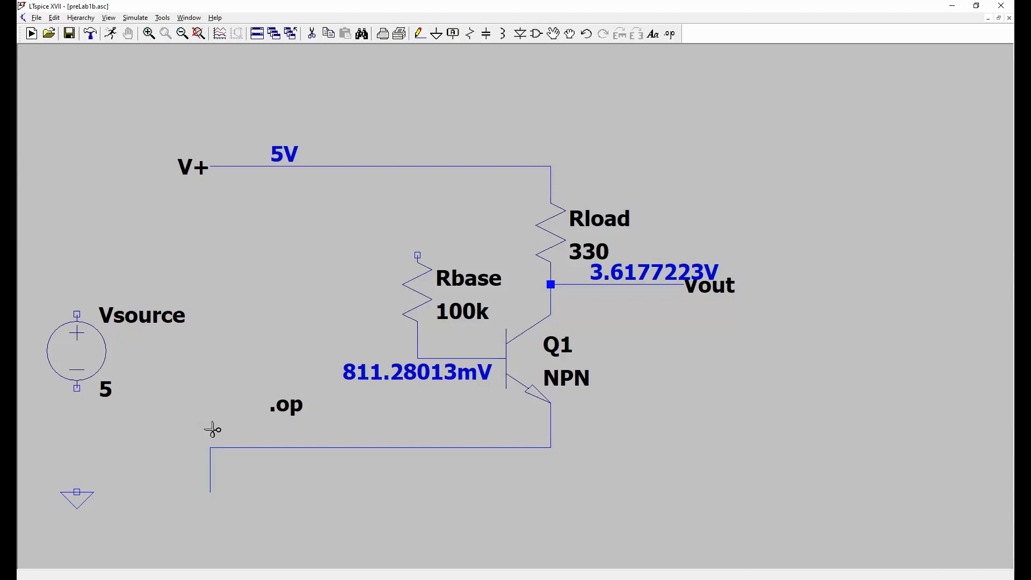
left_click(211, 475)
Wire Vsource's positive terminal to the V+ line and its negative terminal to ground, and connect the emitter line to that ground wire
left_click(422, 35)
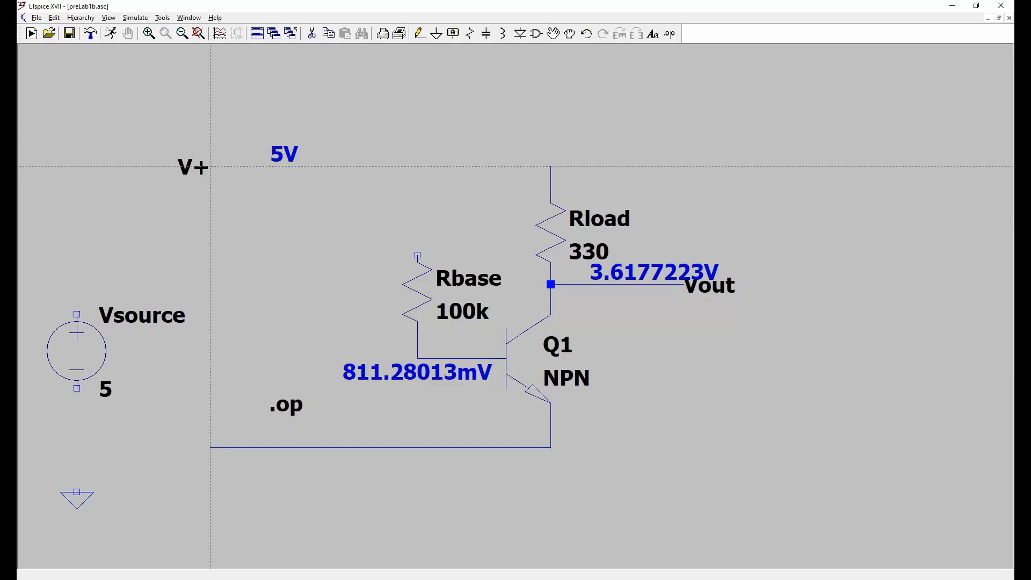
left_click(210, 167)
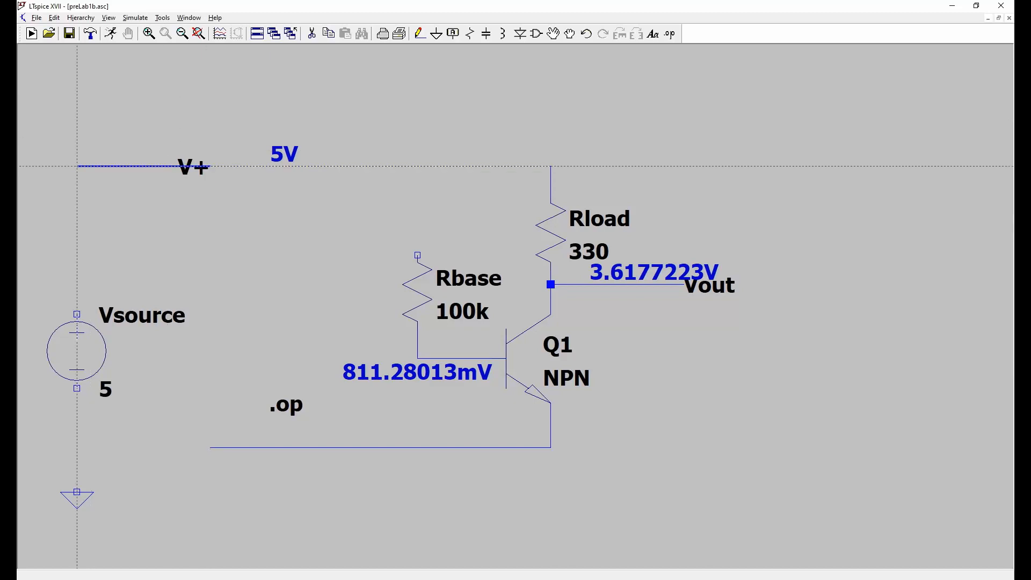
left_click(77, 167)
left_click(77, 314)
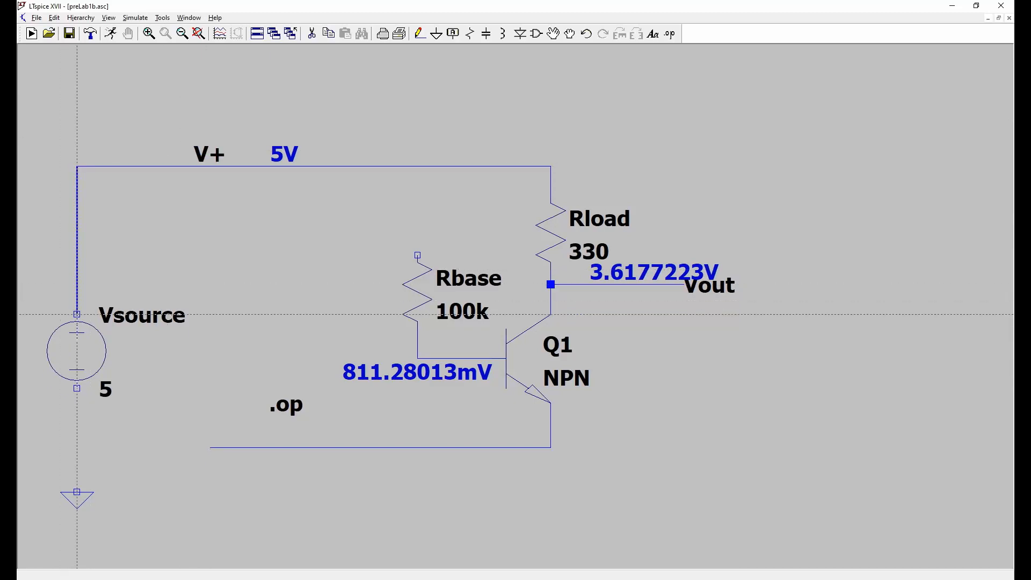
left_click(77, 388)
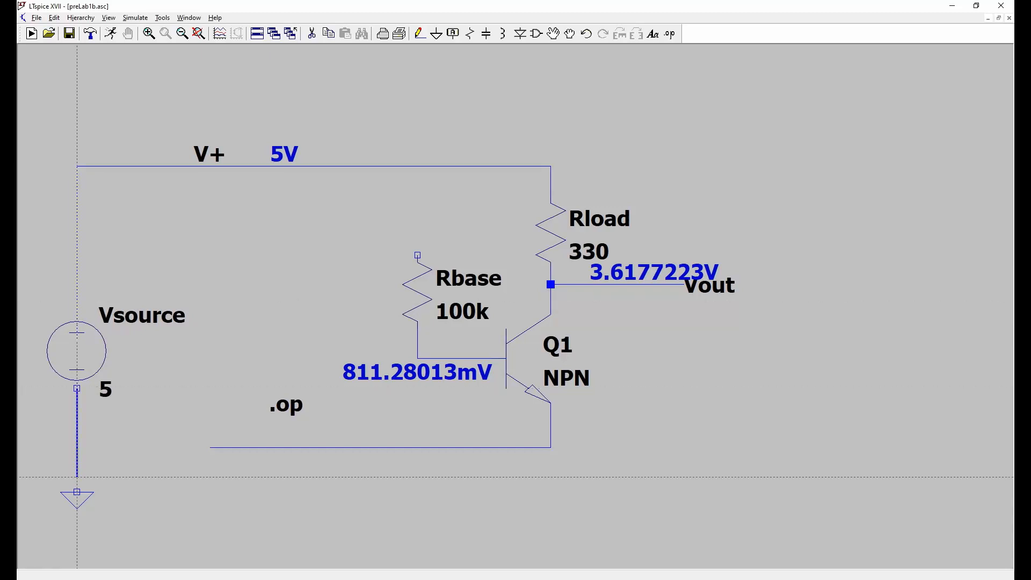
left_click(77, 491)
left_click(77, 447)
left_click(550, 447)
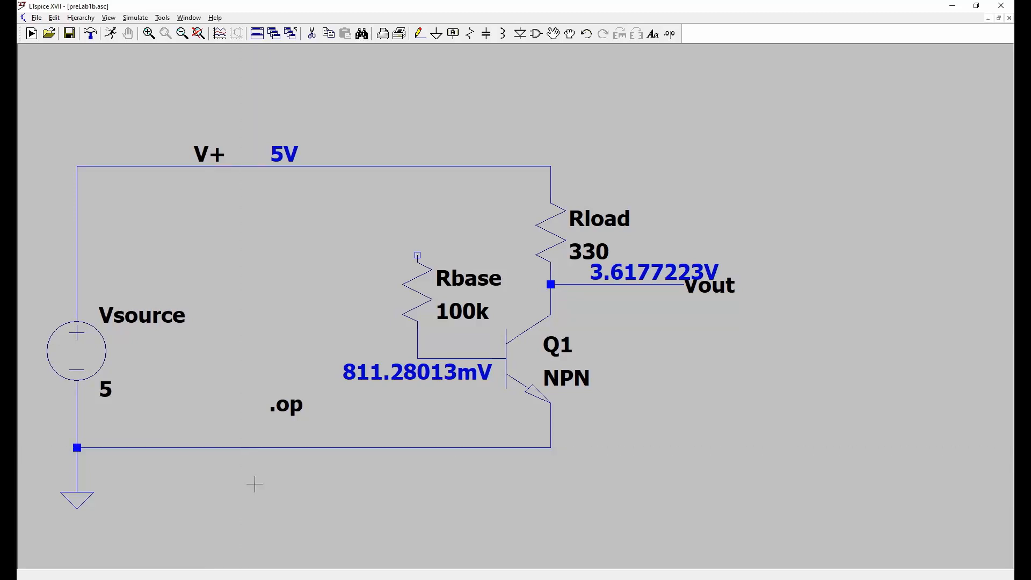
Place a second voltage source between Vsource and Rbase and rename it Vin
left_click(538, 34)
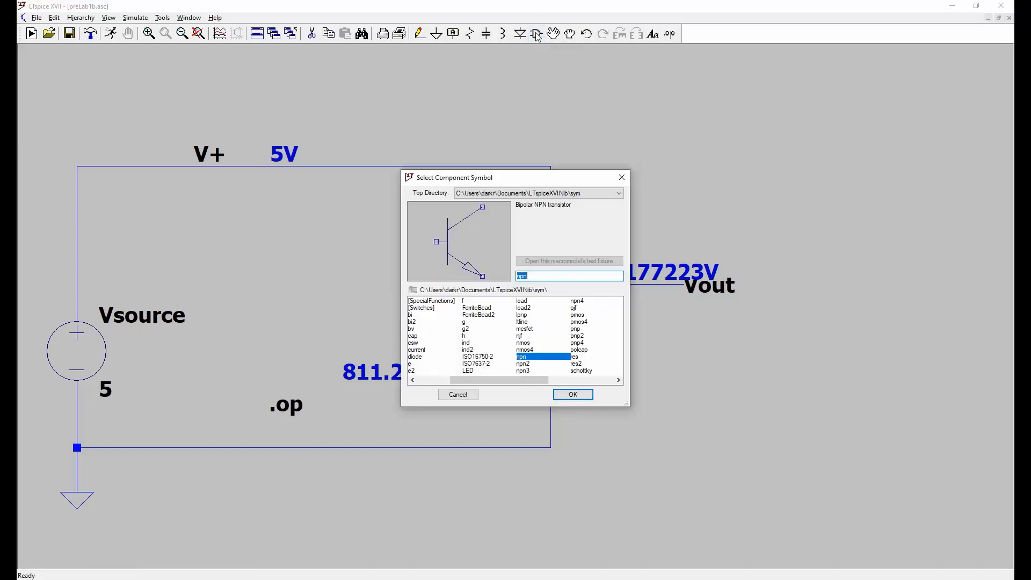
type("voltage")
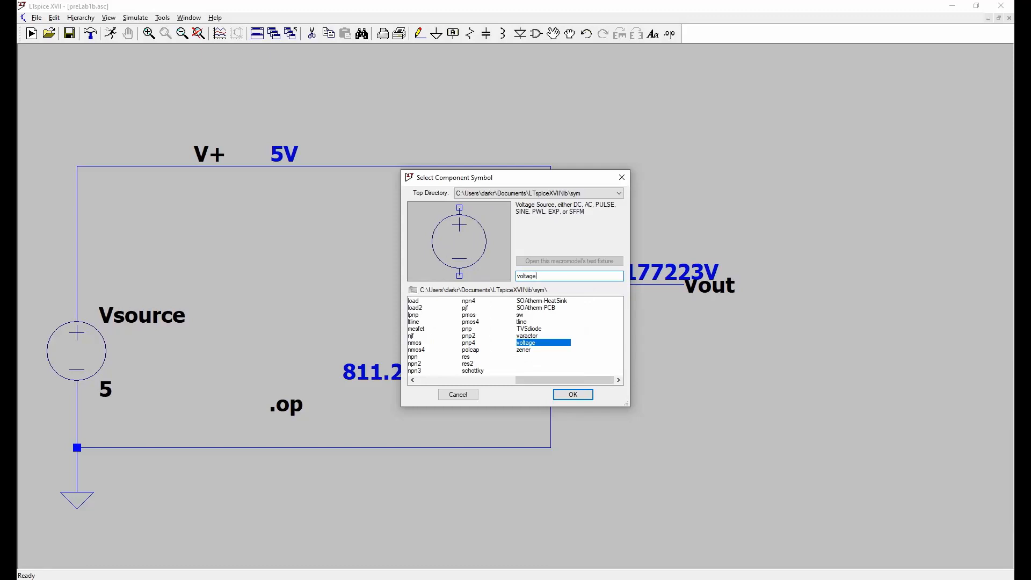
key("Return")
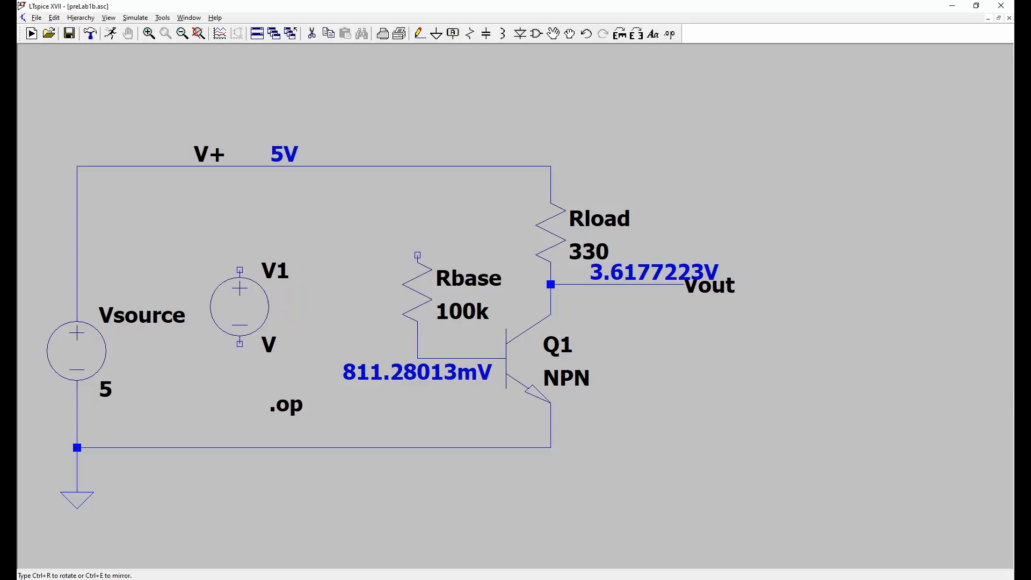
left_click(240, 306)
key("Escape")
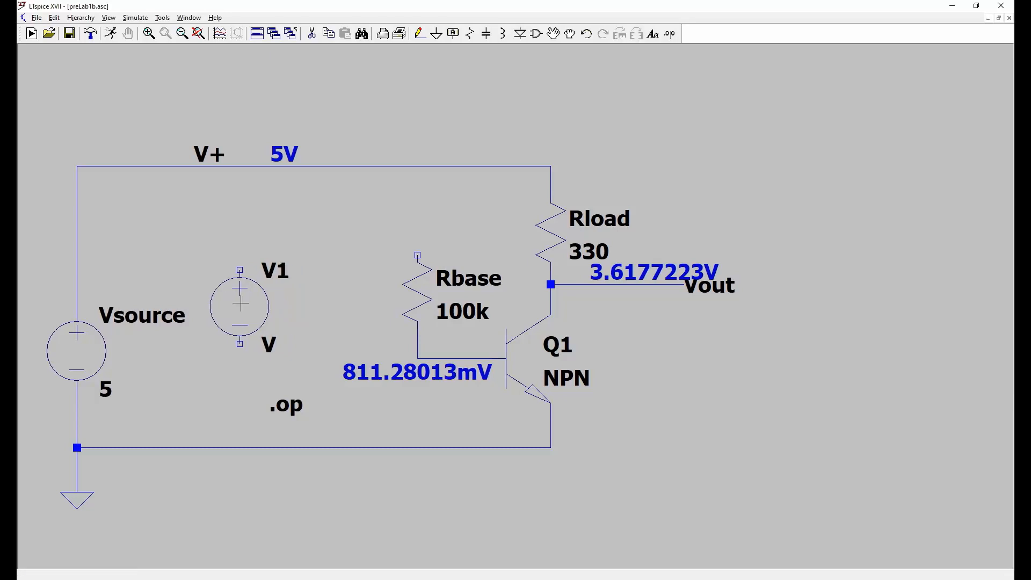
right_click(280, 271)
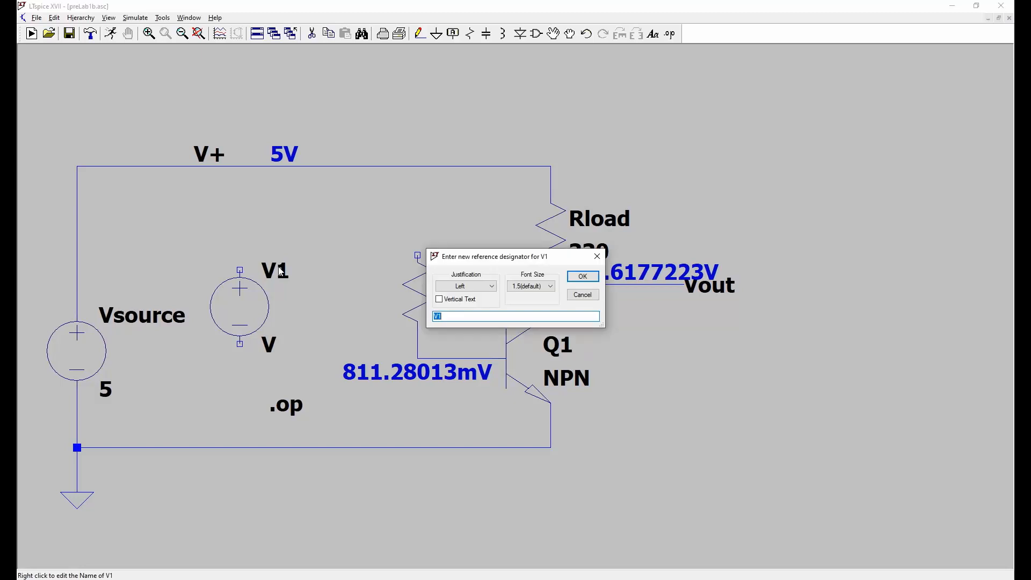
type("Vin")
key("Return")
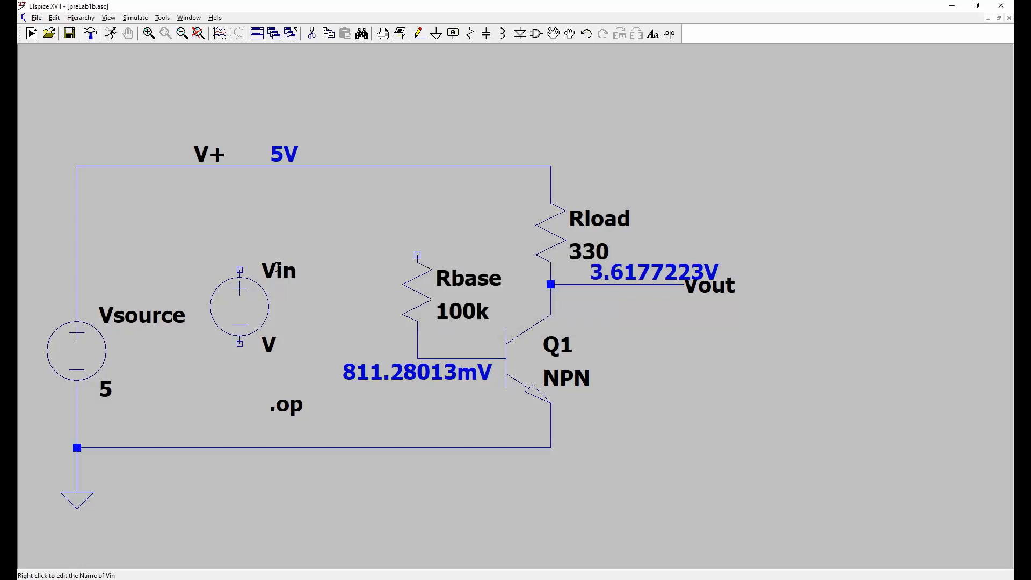
Configure Vin as a SINE source with a DC offset of 2.5 V, an amplitude of 2.5 V and a frequency of 1 Hz
right_click(242, 310)
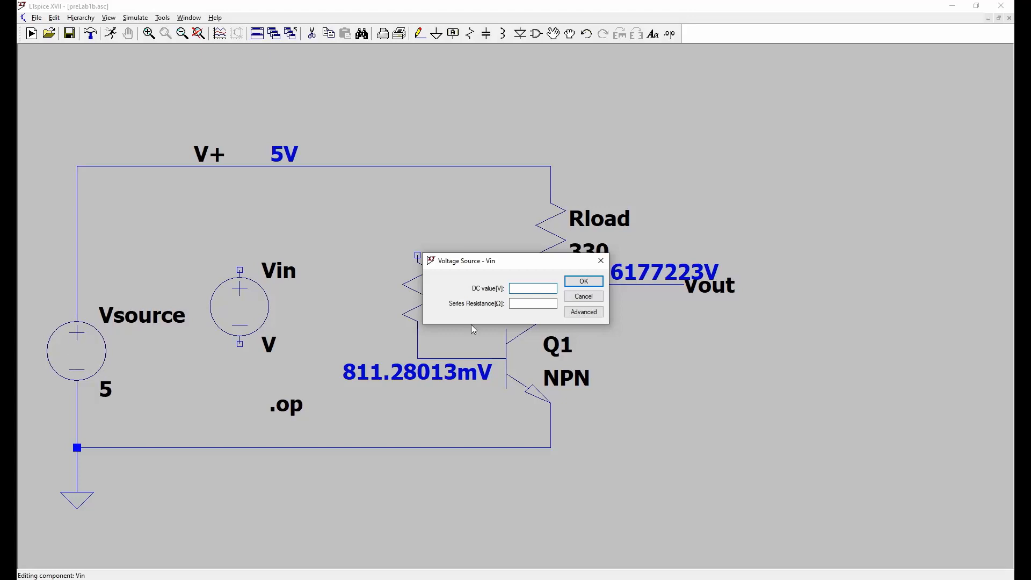
left_click(577, 312)
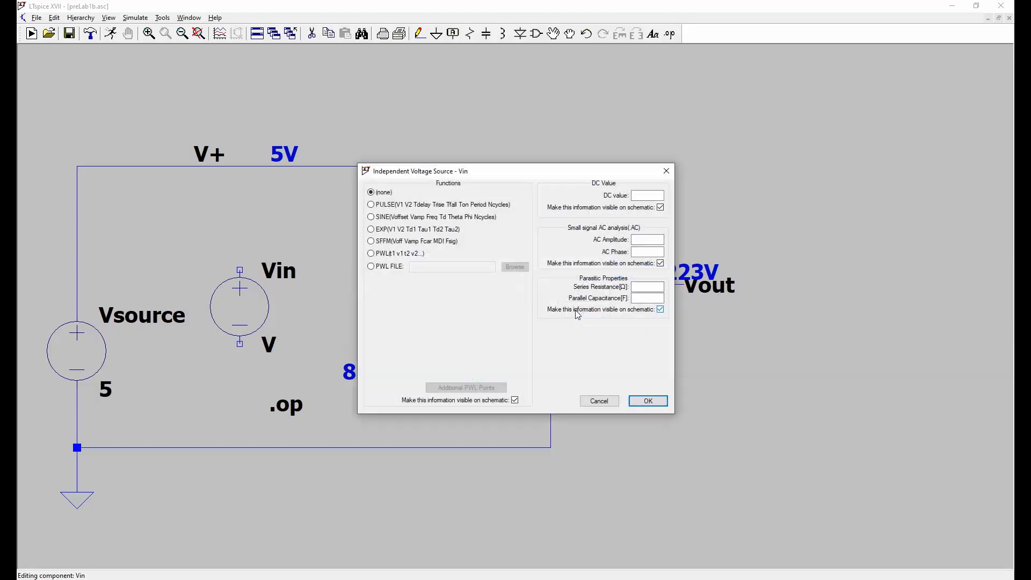
left_click(371, 217)
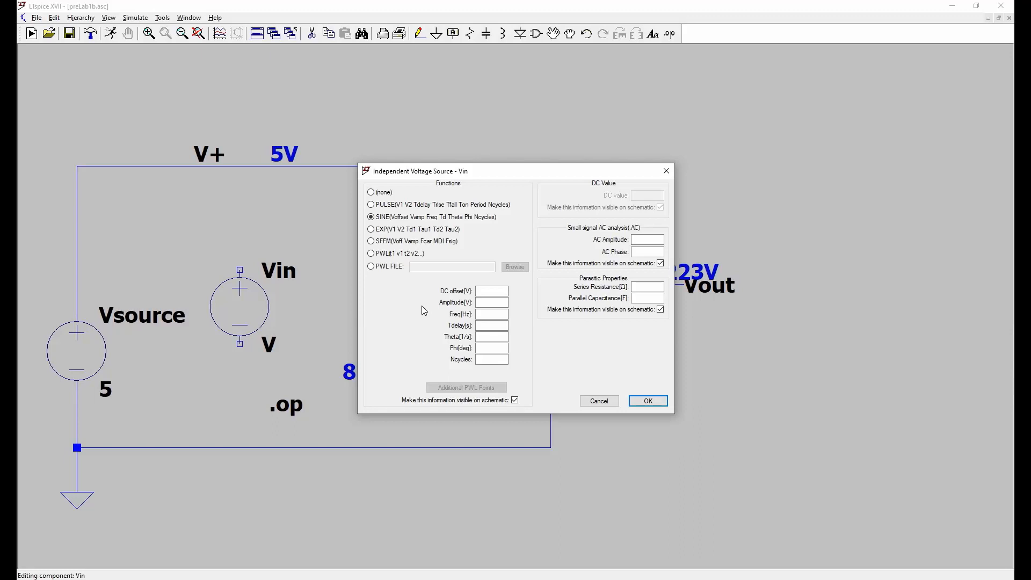
left_click(502, 289)
type("2.5")
left_click(493, 302)
type("2.5")
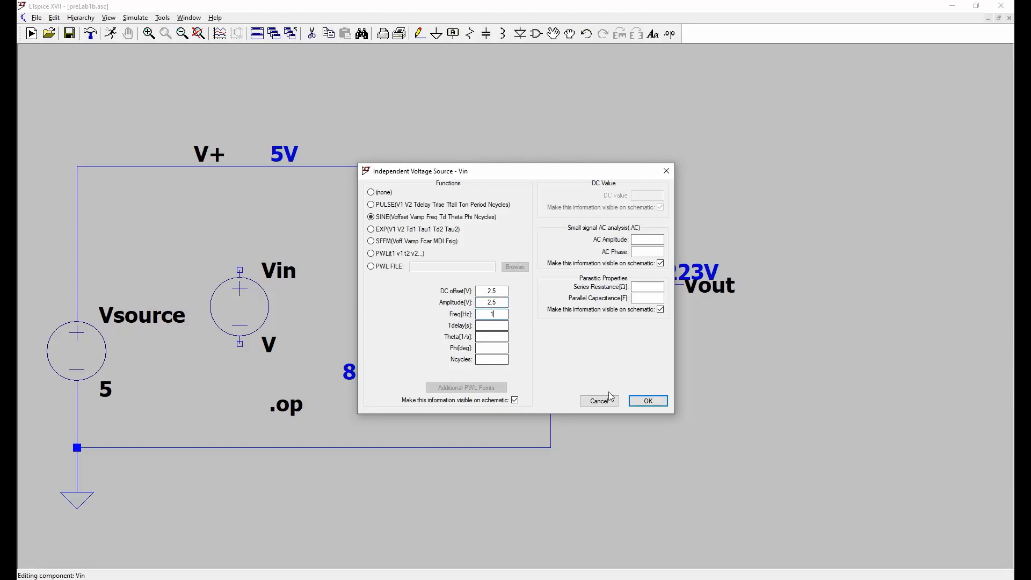
left_click(648, 402)
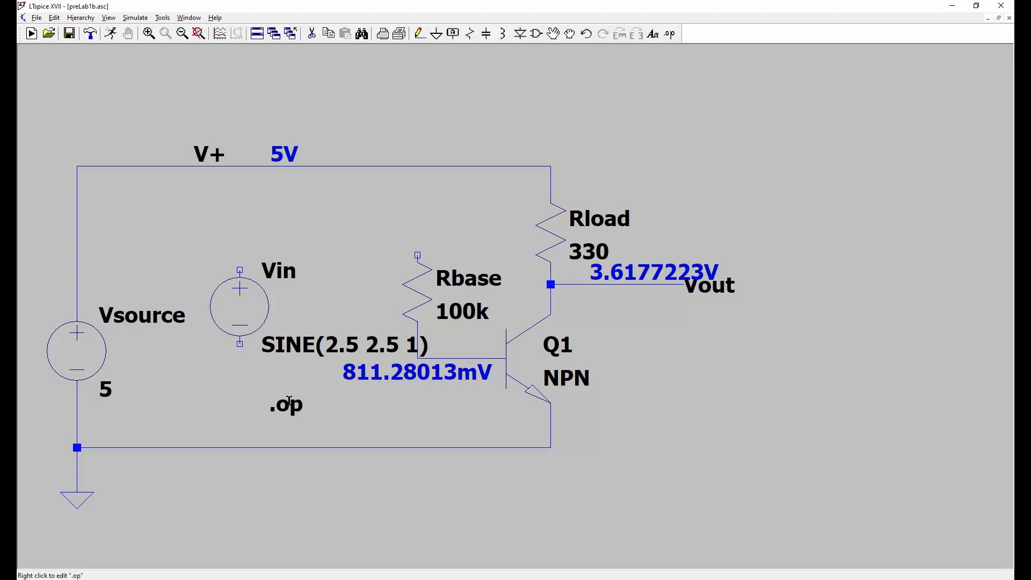
Move the .op directive beside the ground symbol and shift Vin down closer to the ground line
left_click_drag(288, 405, 152, 488)
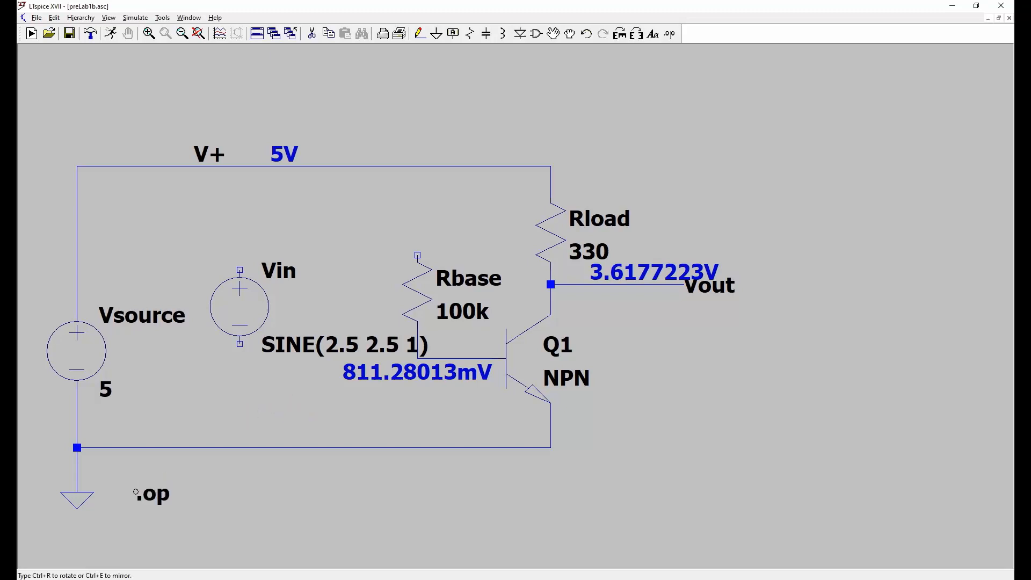
left_click(243, 305)
left_click_drag(243, 304, 243, 364)
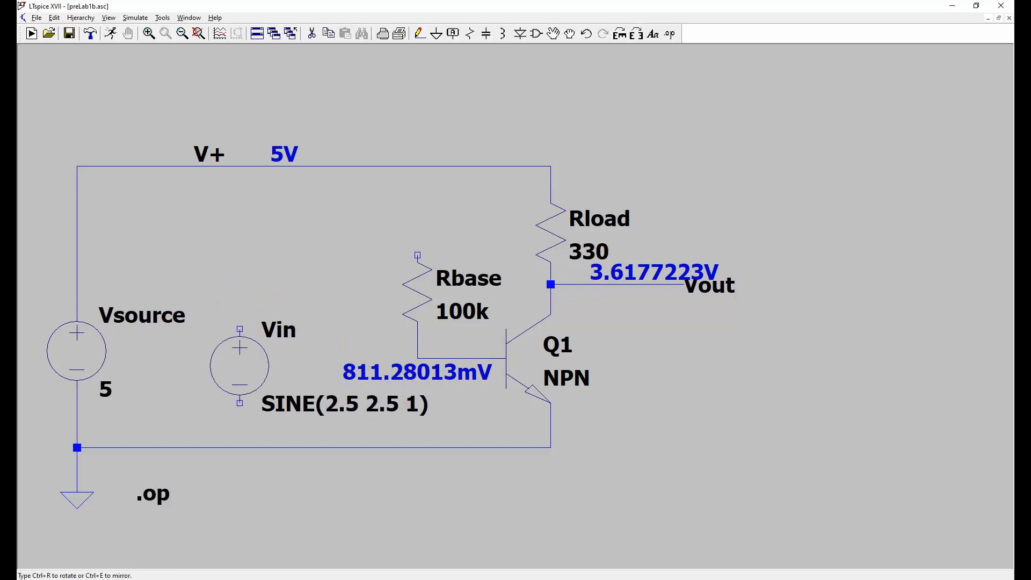
left_click(234, 353)
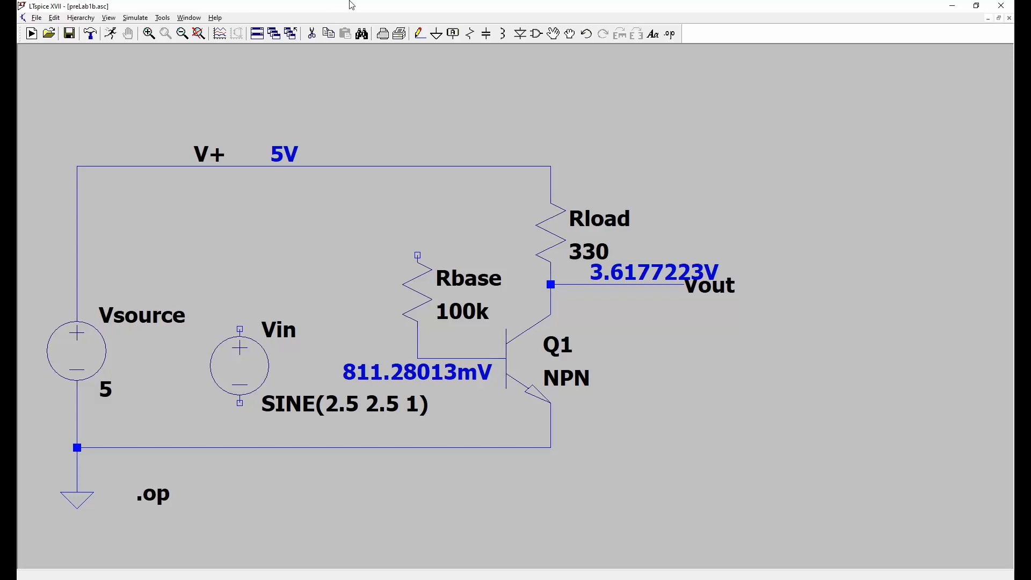
Wire Vin's negative terminal to the ground line and its positive terminal to the free end of Rbase
left_click(420, 33)
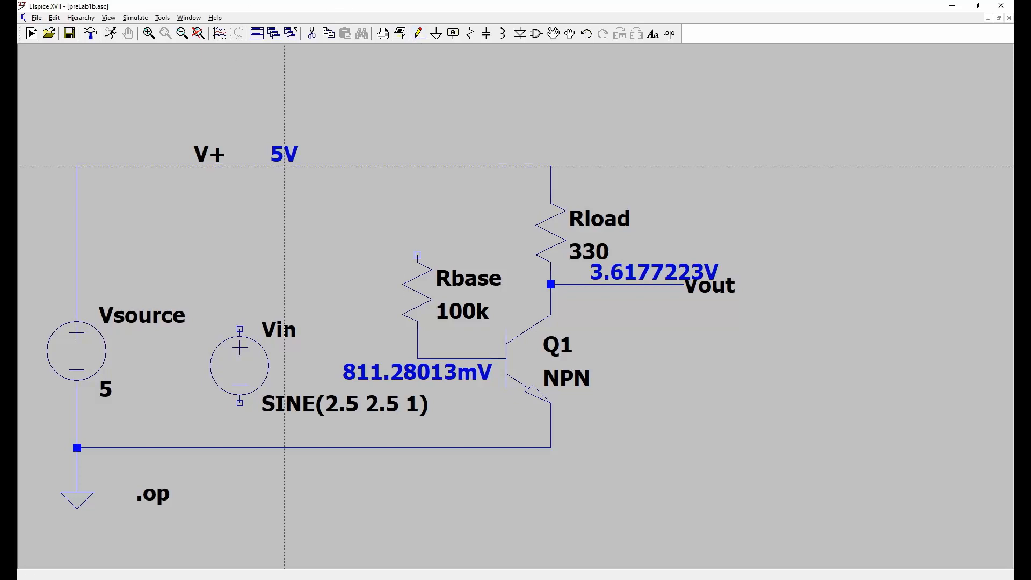
left_click(240, 403)
left_click(240, 447)
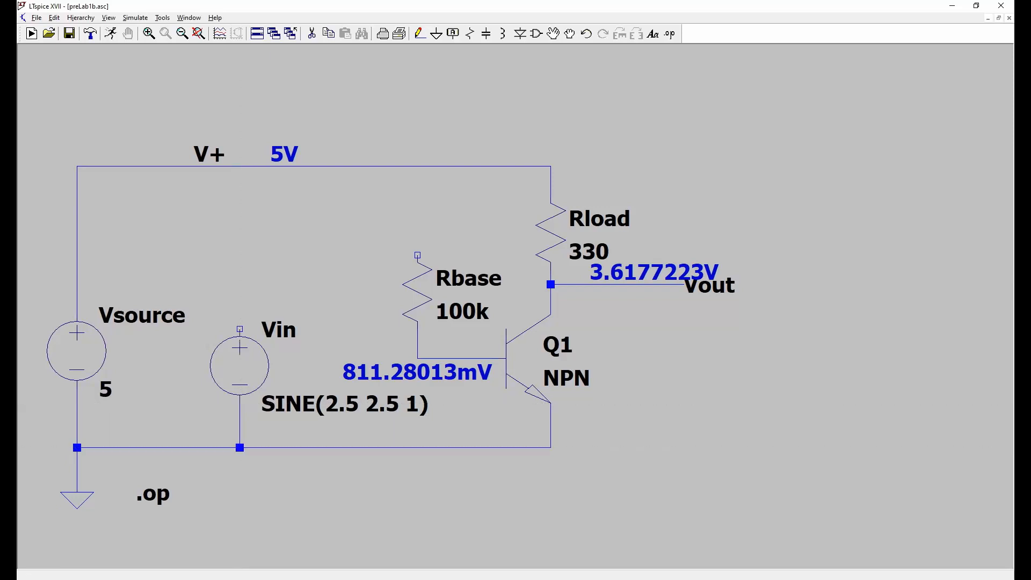
left_click(240, 328)
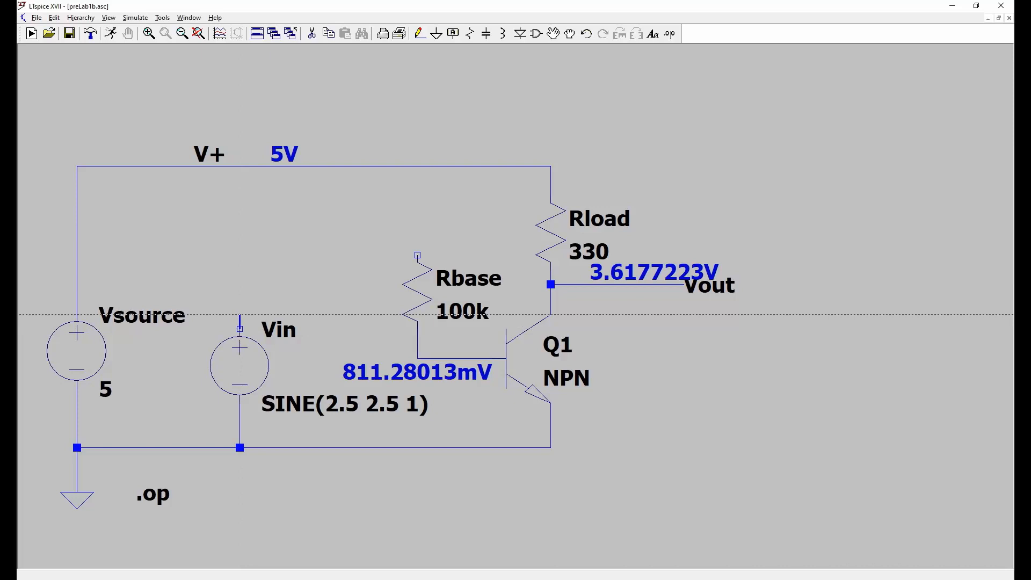
left_click(418, 255)
key("Escape")
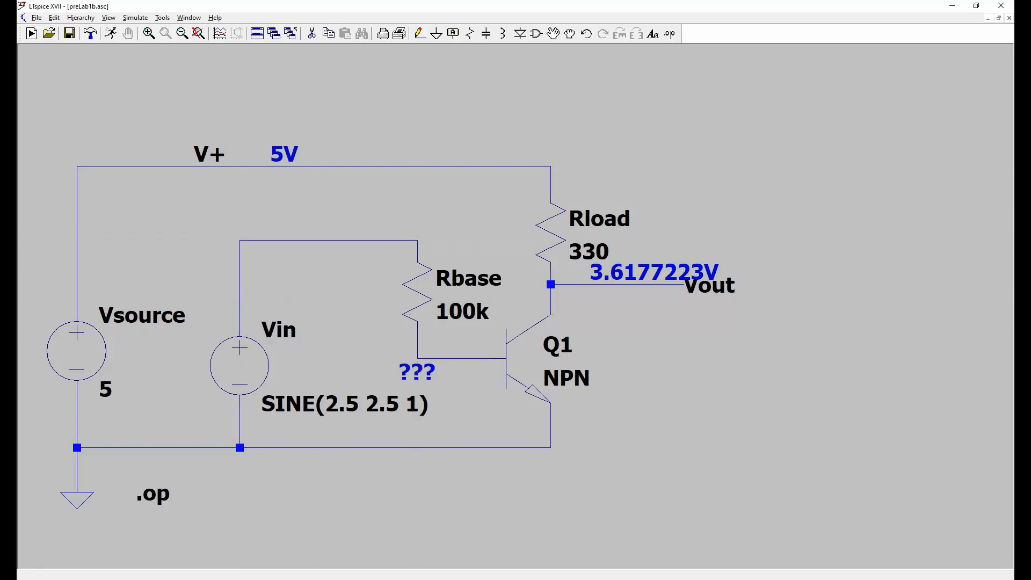
key("Escape")
Replace the .op directive with a transient analysis with a stop time of 1, placing its text beside the ground symbol
left_click(156, 497)
key("Escape")
left_click(137, 18)
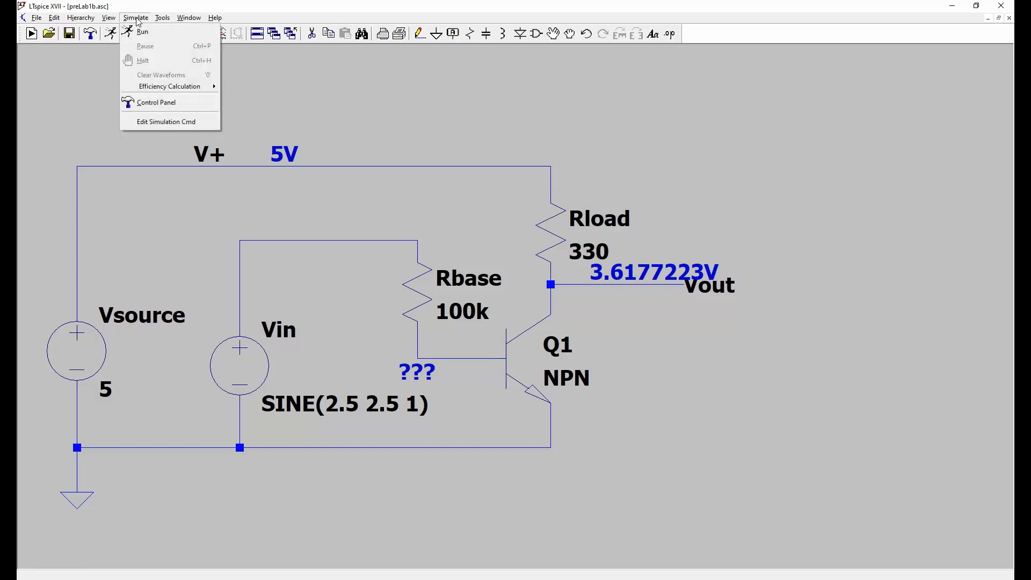
left_click(168, 122)
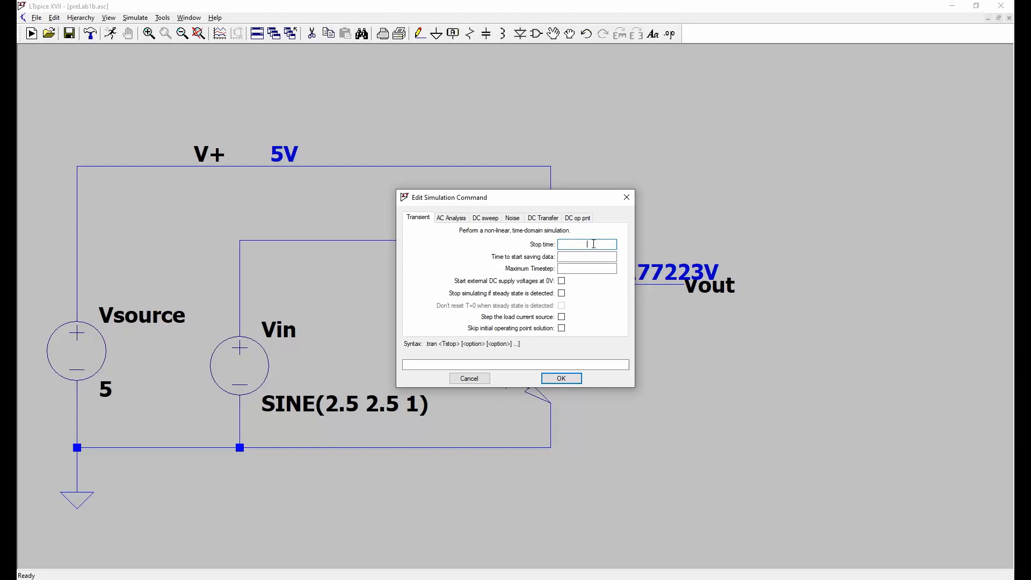
type("1")
key("Return")
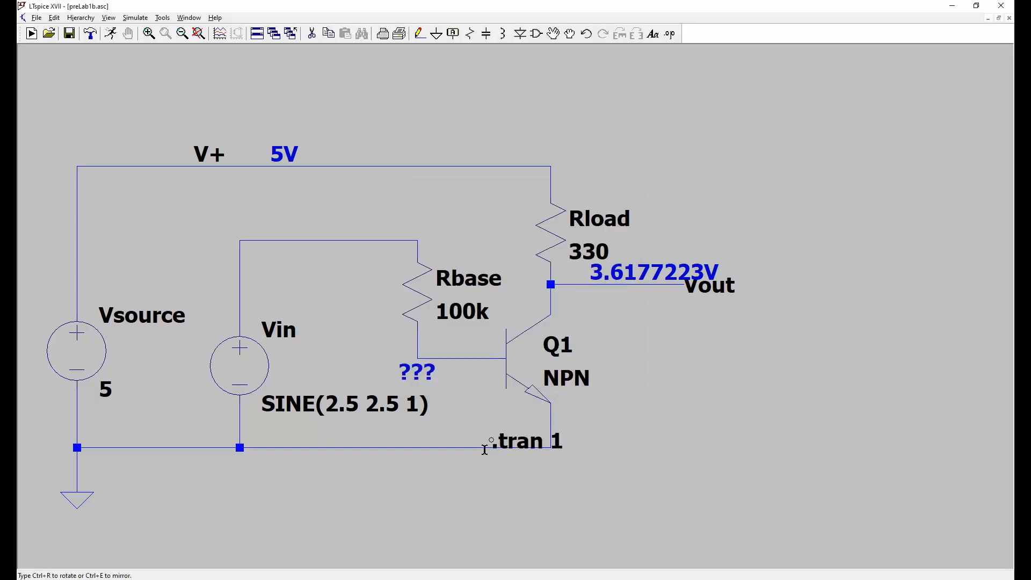
left_click(145, 486)
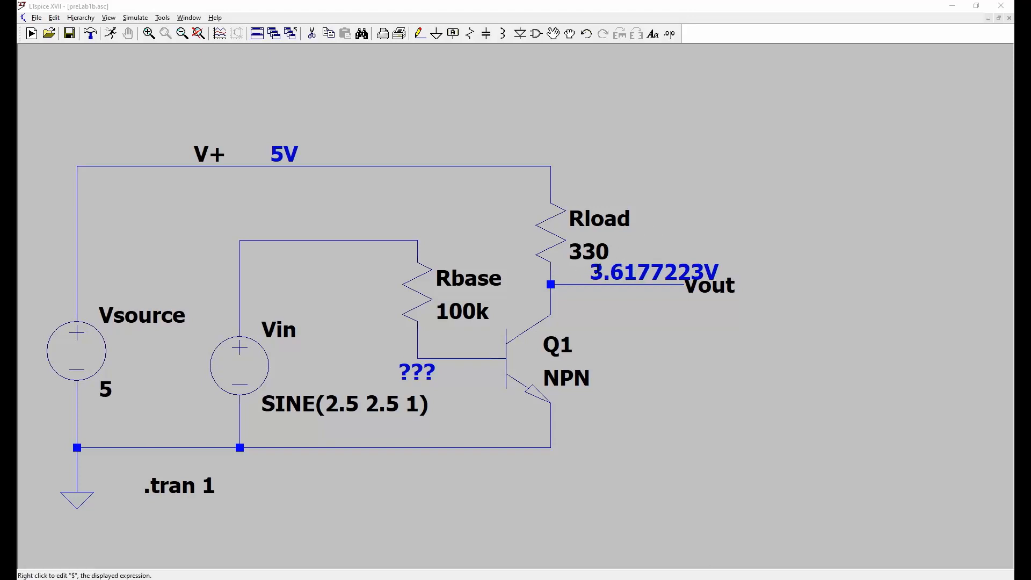
Delete the operating-point voltage labels at the Vout wire and the transistor base wire
left_click(617, 271)
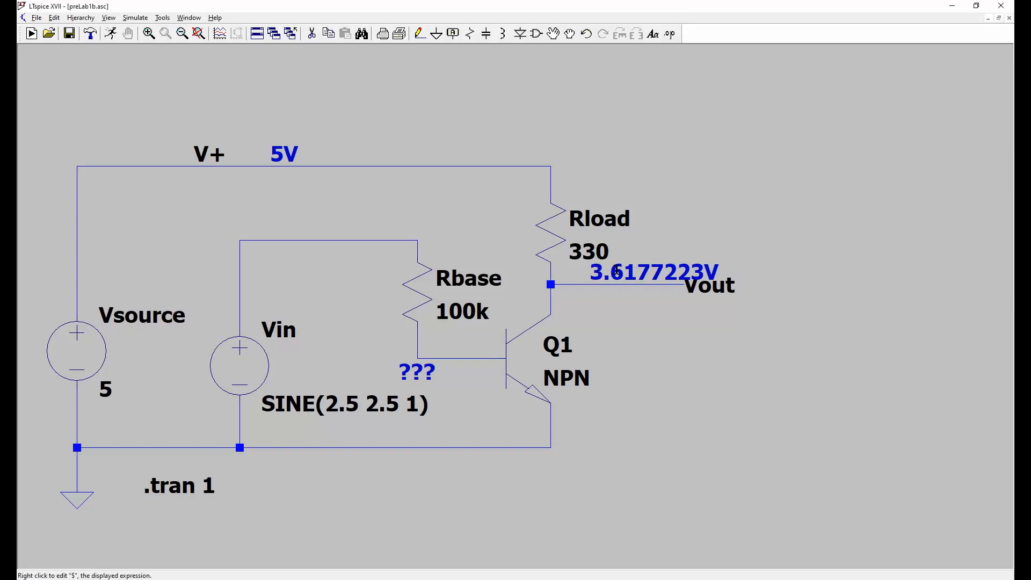
key("Delete")
left_click(617, 271)
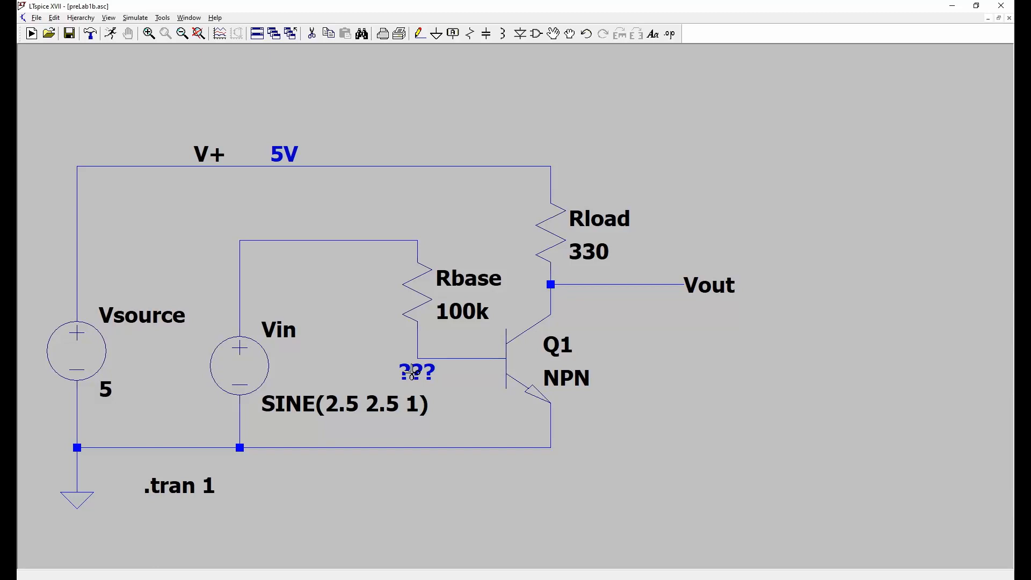
left_click(411, 371)
Run the transient simulation and plot the voltages of the V+ line and the wire from Vin to Rbase
left_click(111, 34)
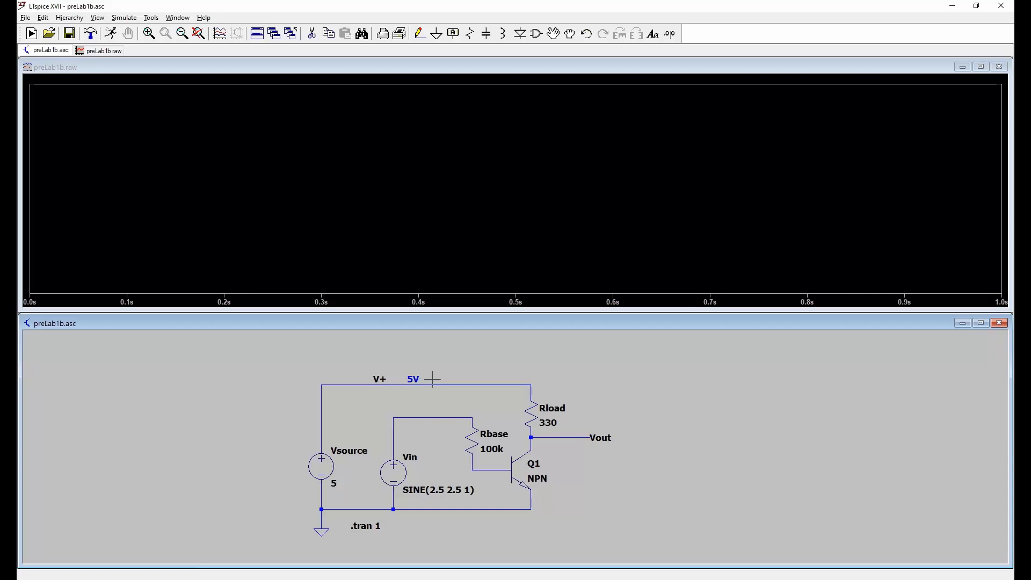
left_click(331, 382)
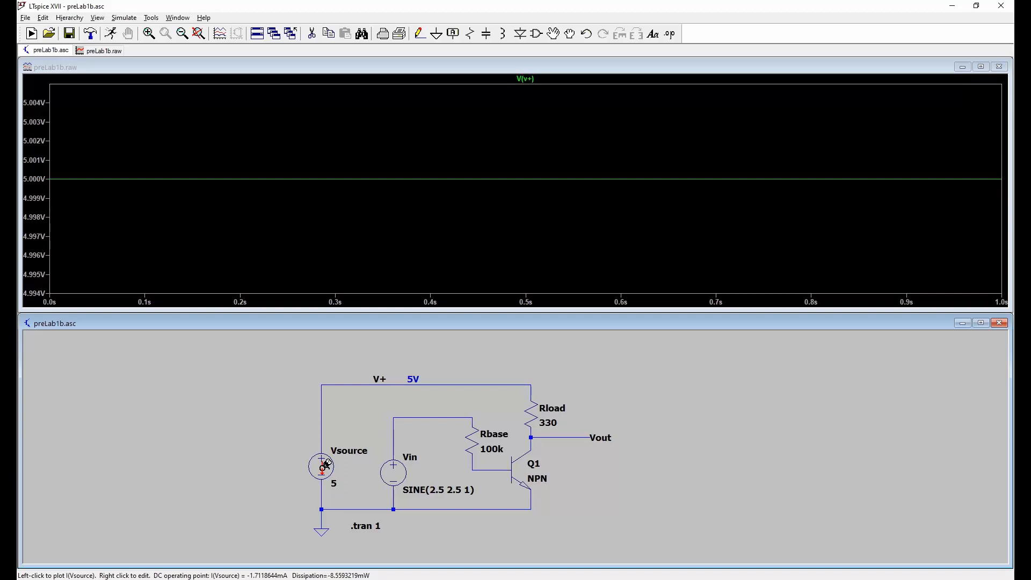
left_click(400, 413)
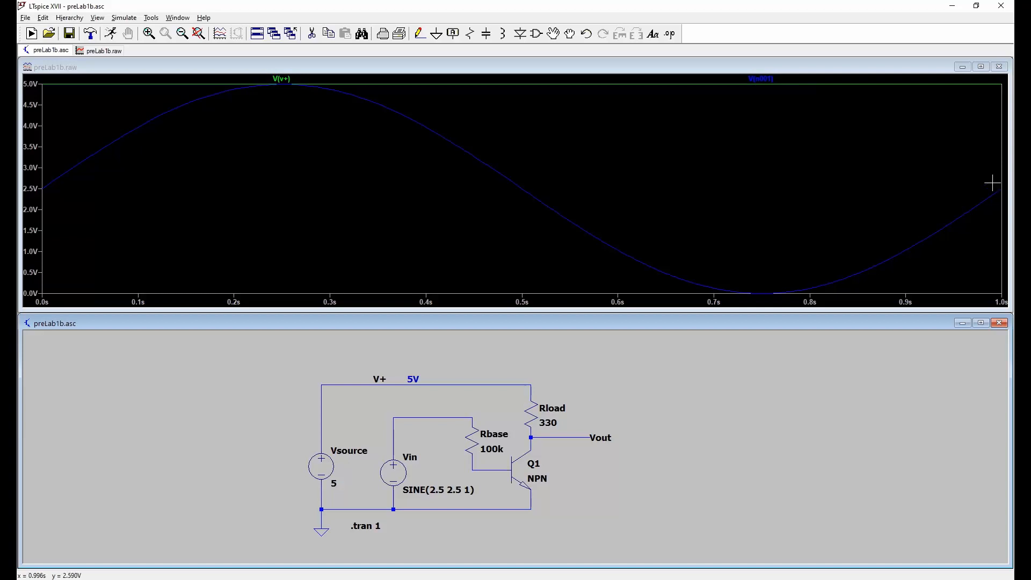
Add the currents through Rbase and Rload and the Vout voltage to the waveform plot
left_click(471, 438)
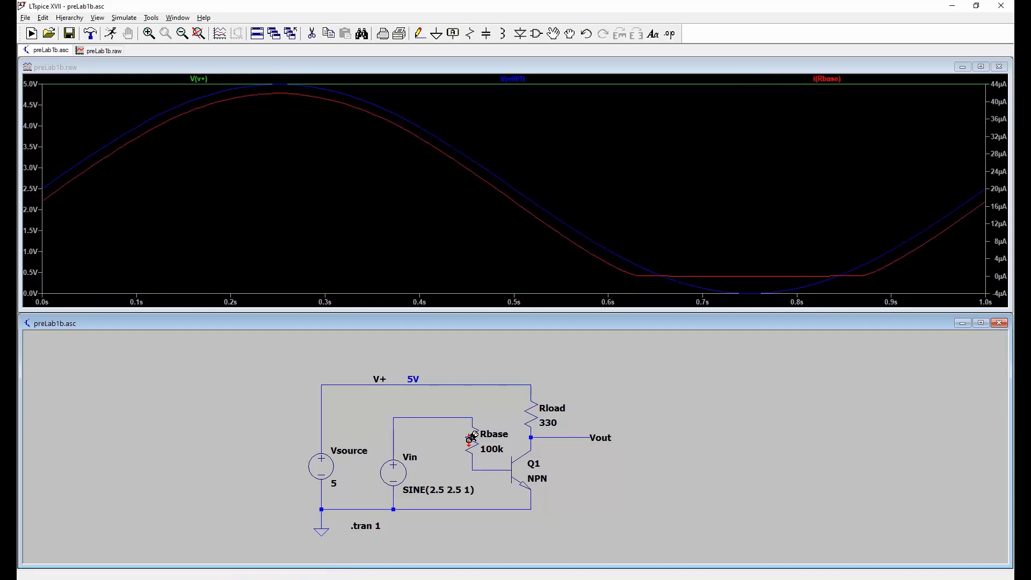
left_click(535, 412)
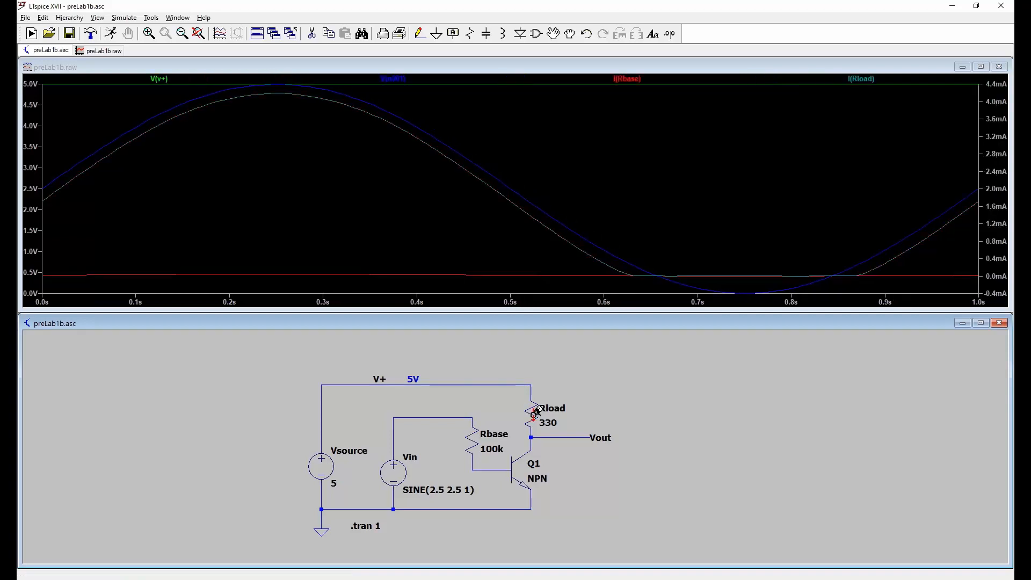
left_click(576, 438)
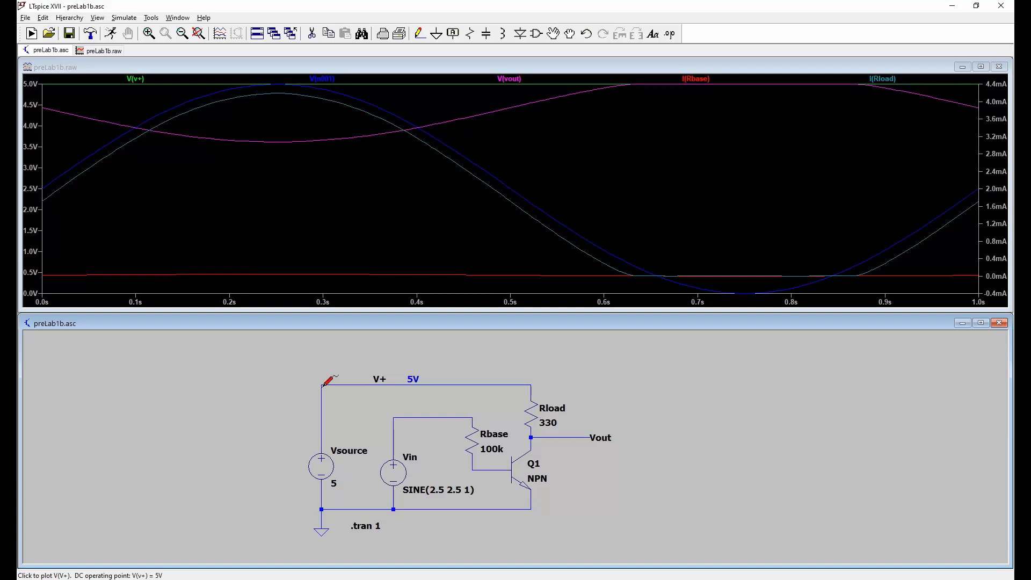
Plot the V+ voltage alone, add the voltage of the wire from Vin to Rbase, and isolate that input trace
left_click(322, 385)
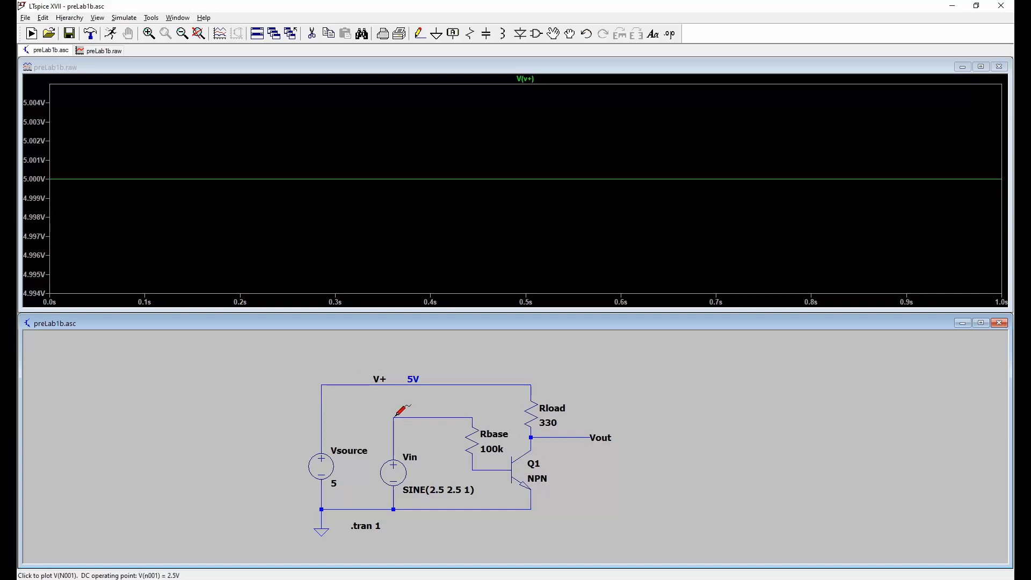
left_click(421, 417)
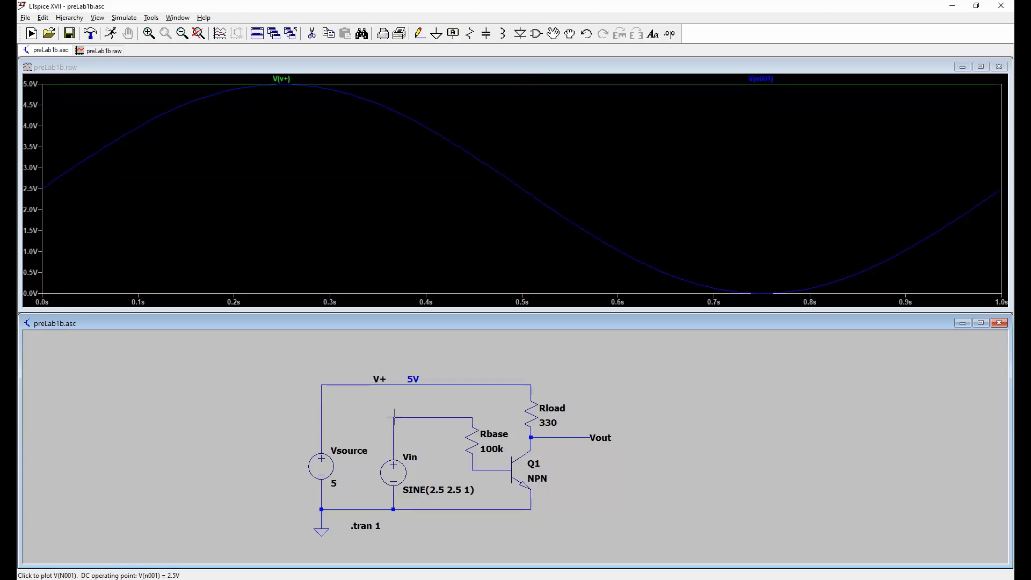
left_click(395, 417)
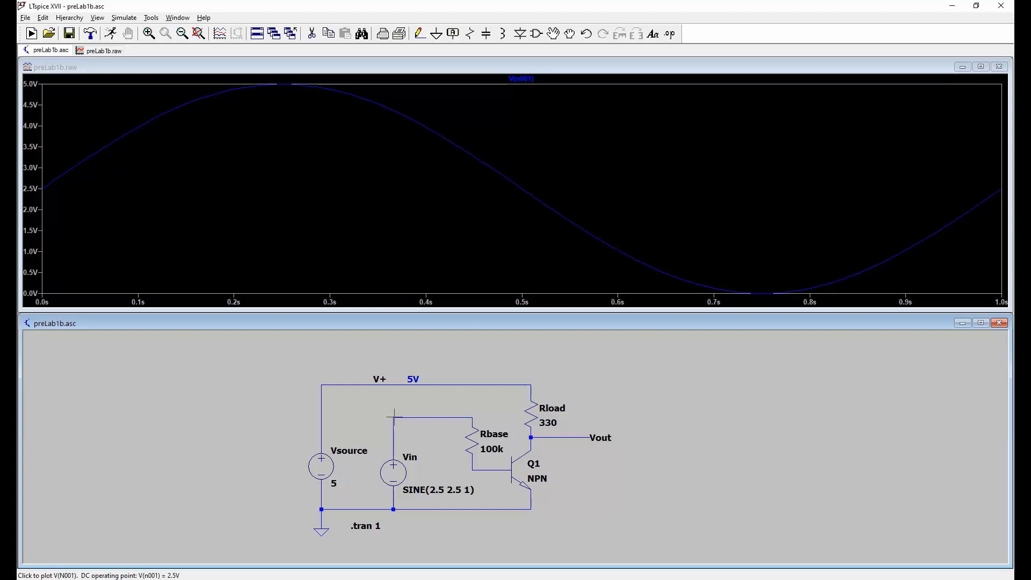
Show the Rbase current on its own, and compare it with the Vin-to-Rbase wire voltage on one plot
left_click(476, 438)
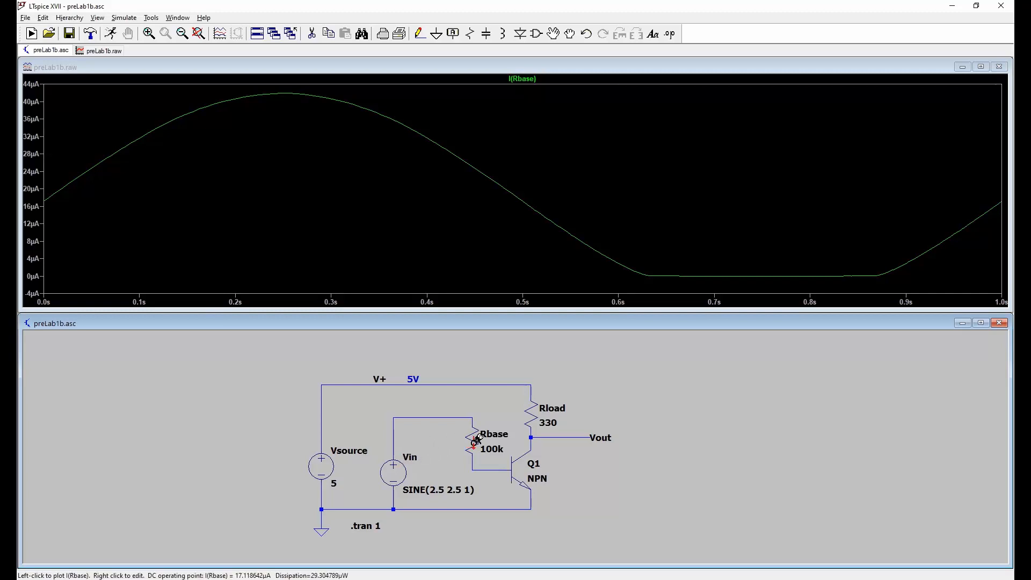
left_click(395, 416)
left_click(393, 420)
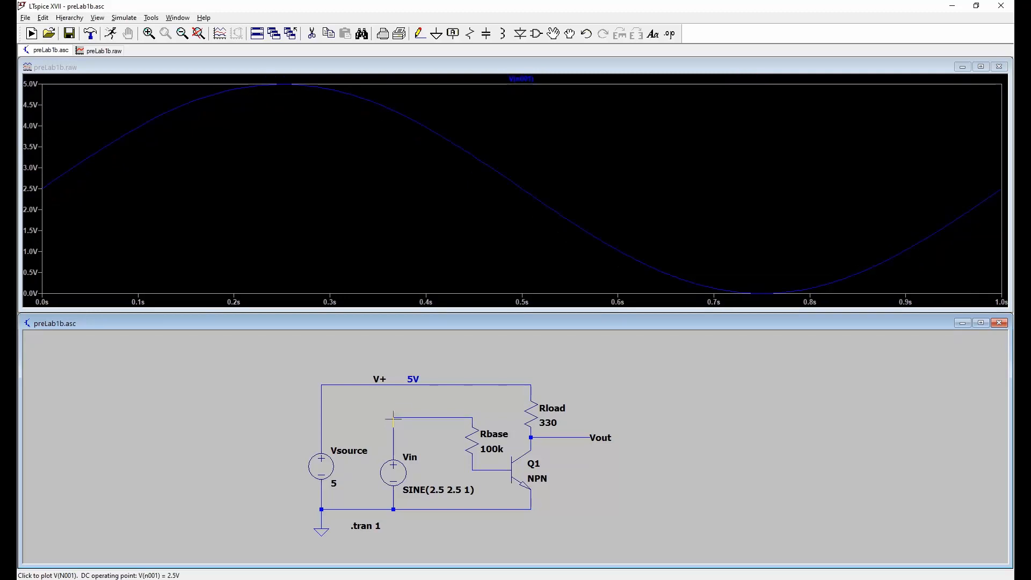
left_click(477, 432)
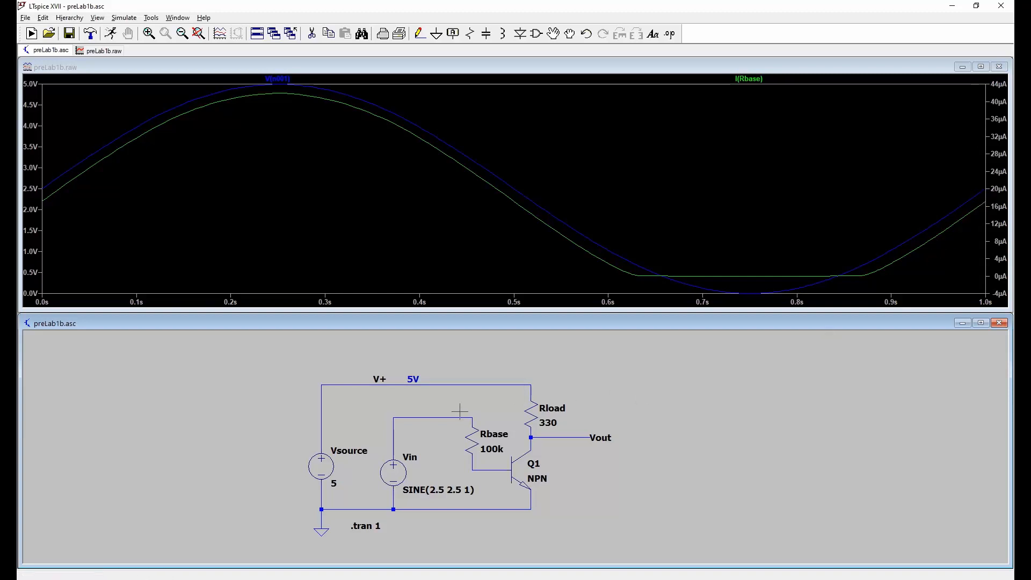
Compare the Vin-to-Rbase wire voltage with the Vout voltage, and plot the Rbase and Rload currents together without any voltages
left_click(392, 419)
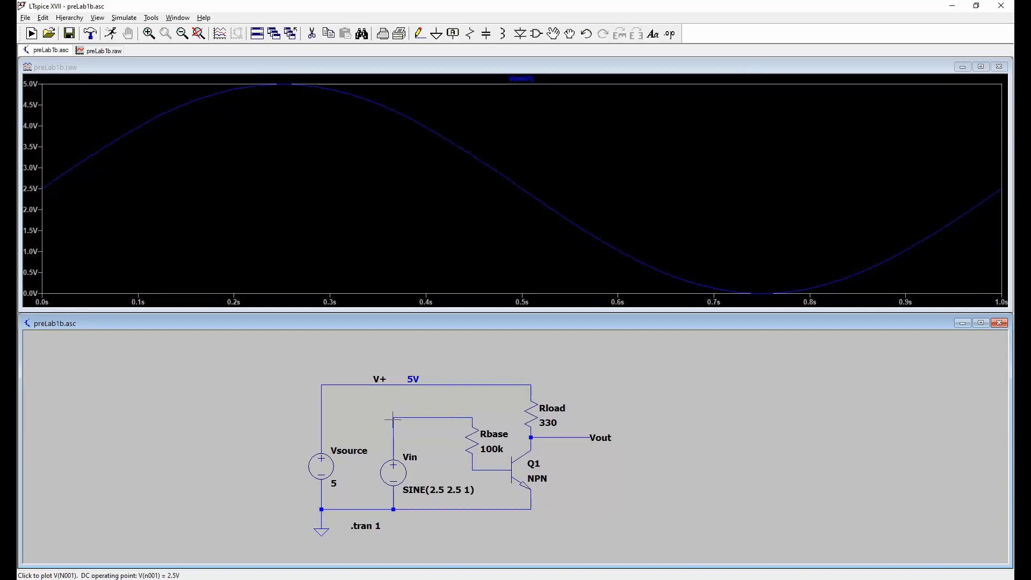
left_click(565, 437)
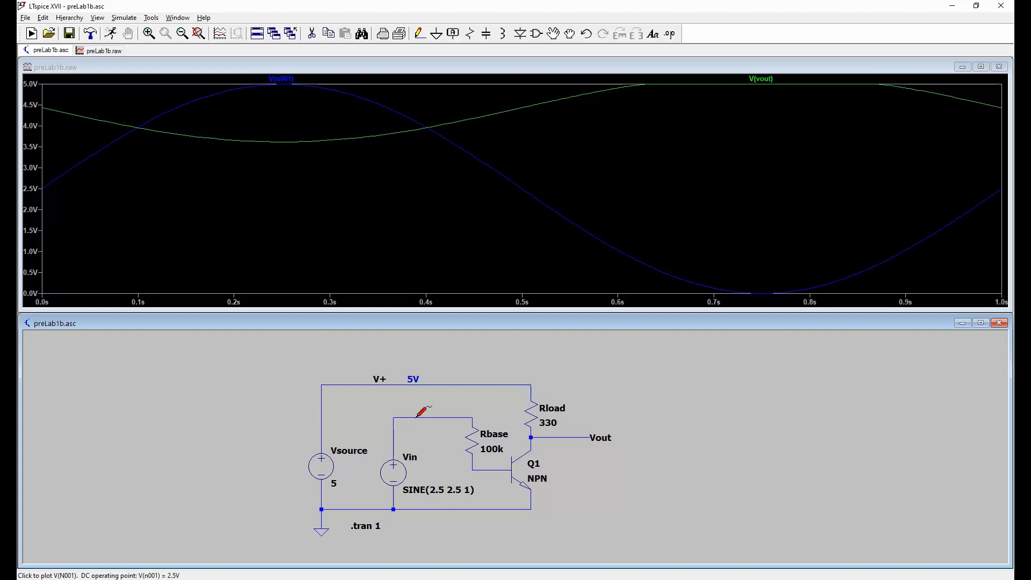
left_click(475, 438)
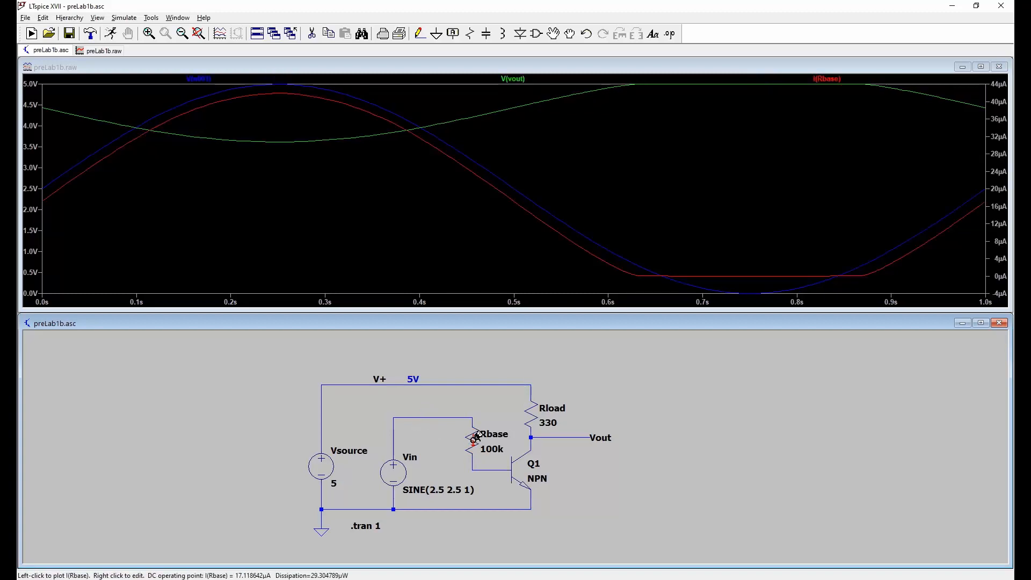
left_click(537, 408)
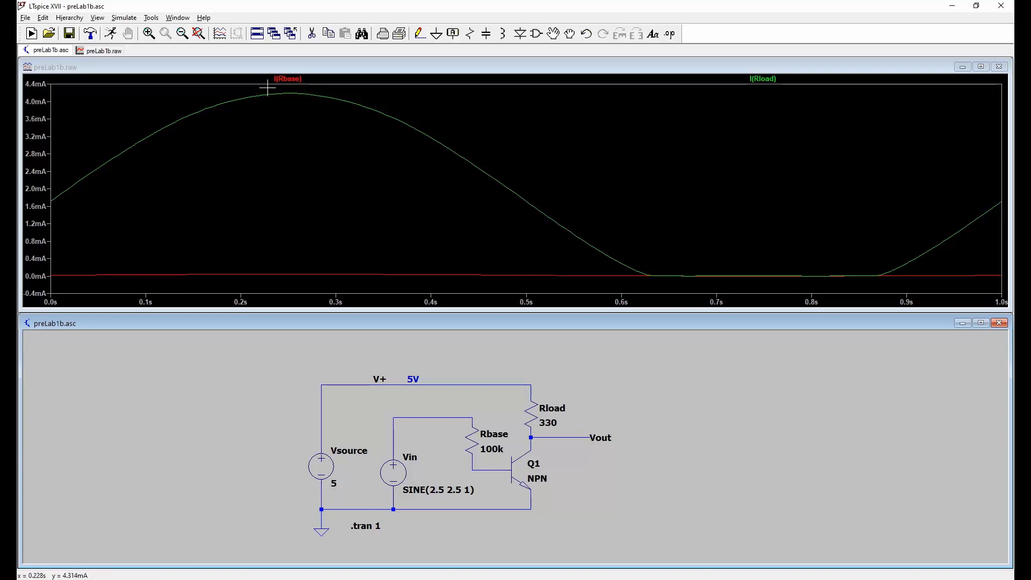
Zoom in on the peak of the Rload current trace to examine its maximum, and fit the full waveform again
left_click_drag(267, 87, 315, 103)
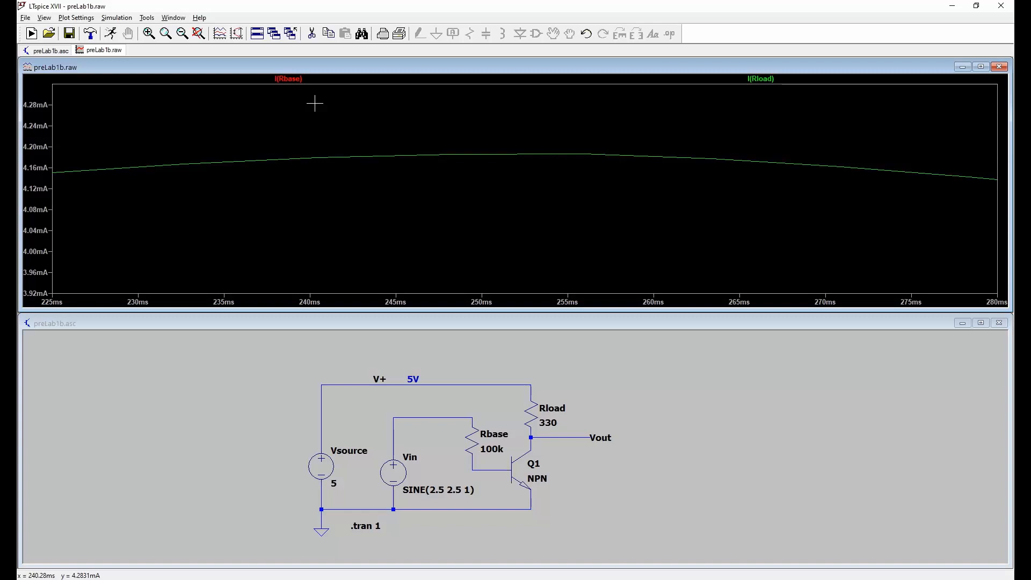
right_click(314, 104)
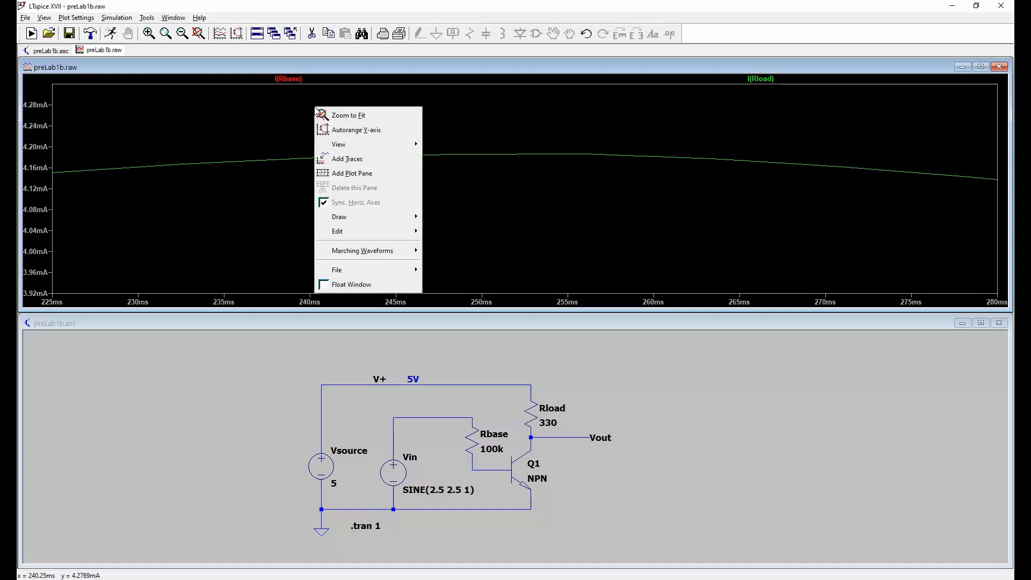
left_click(355, 115)
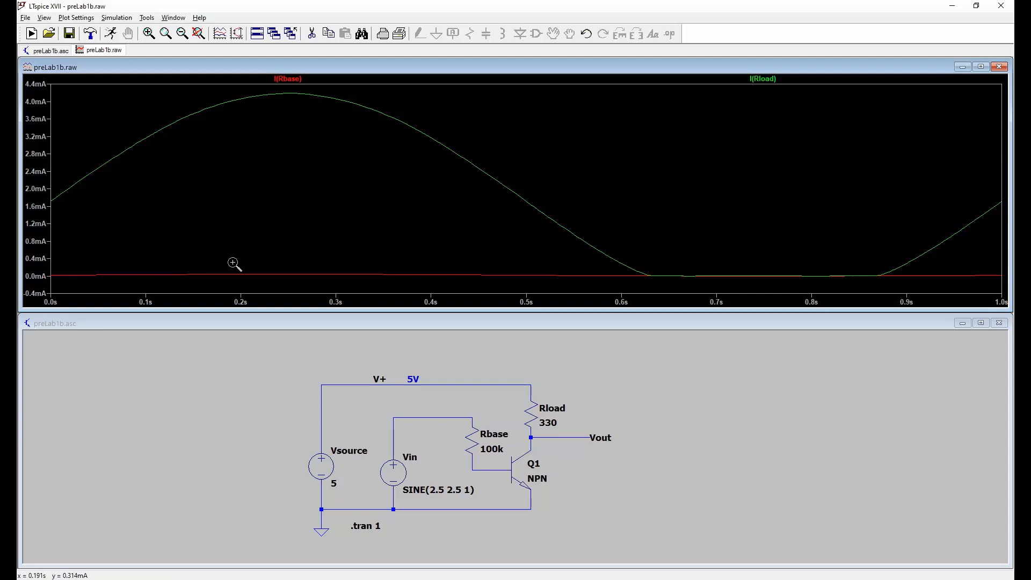
Zoom in closely on the Rbase current trace near its peak to examine its value, and fit the full waveform again
left_click_drag(233, 261, 357, 287)
left_click_drag(263, 216, 429, 153)
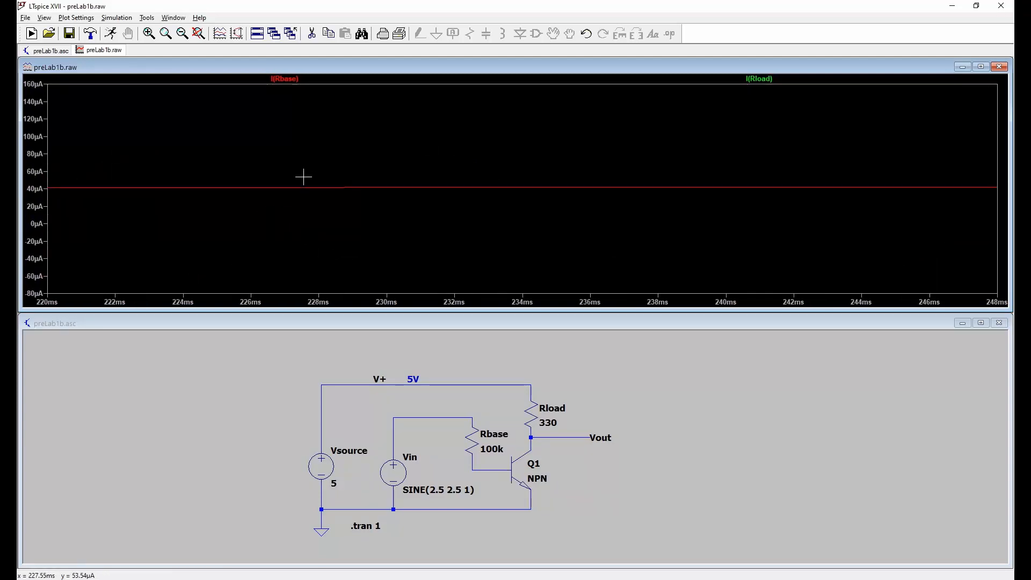
left_click_drag(299, 176, 399, 205)
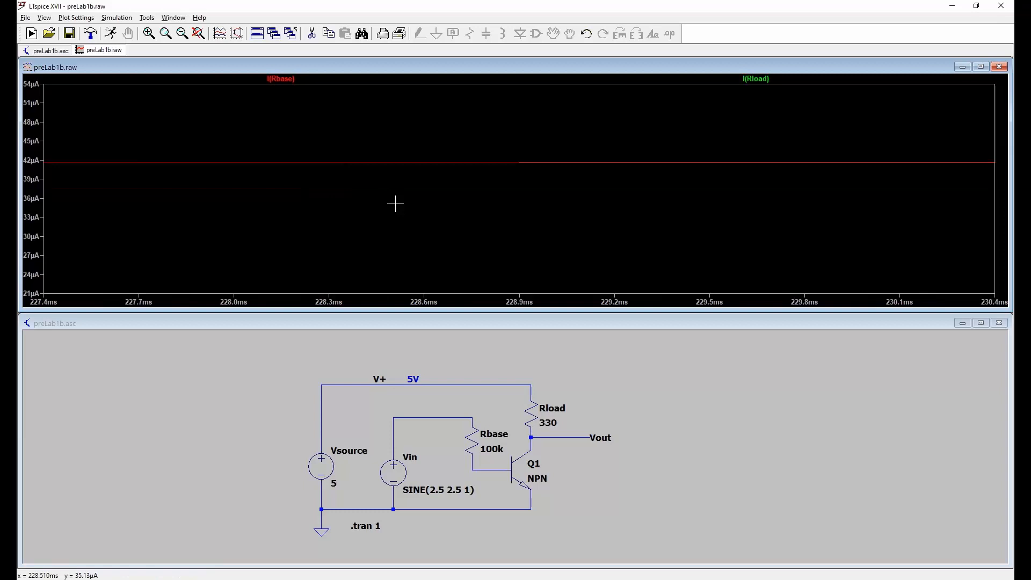
right_click(340, 160)
left_click(347, 168)
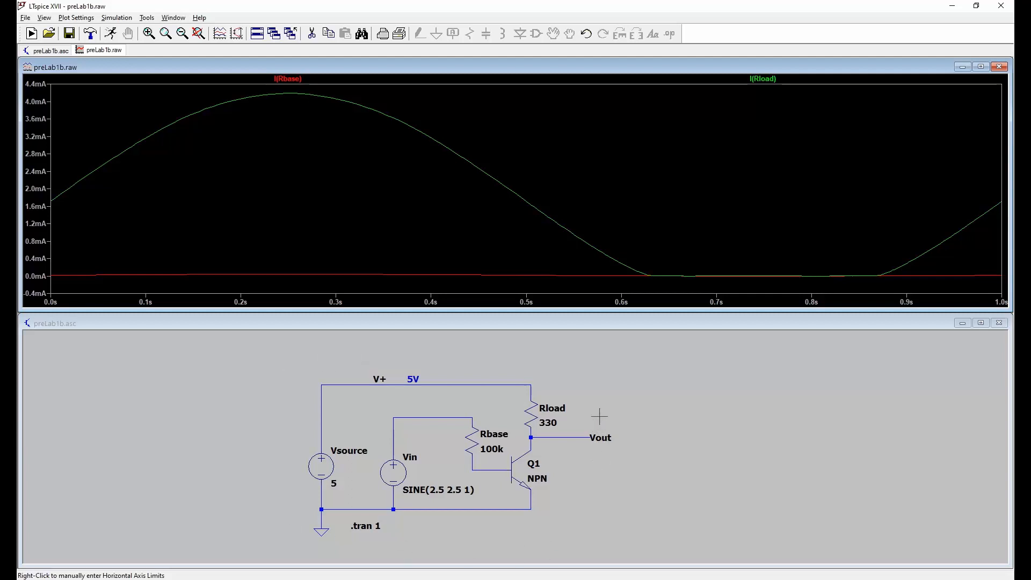
Replot the V+ voltage alone, and add the Vin-to-Rbase wire voltage, the Rbase and Rload currents, and the Vout voltage
left_click(396, 417)
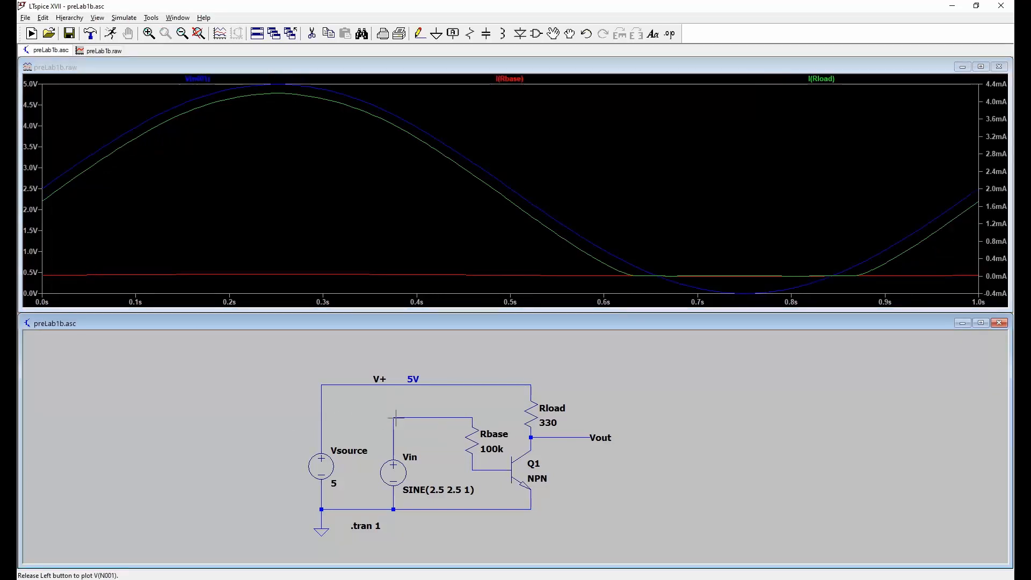
left_click(322, 383)
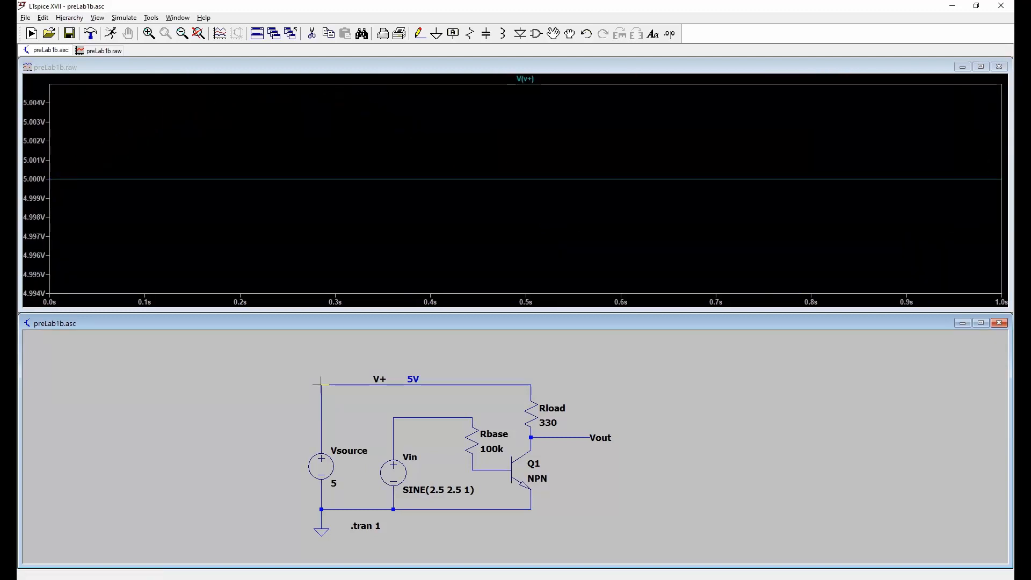
left_click(398, 416)
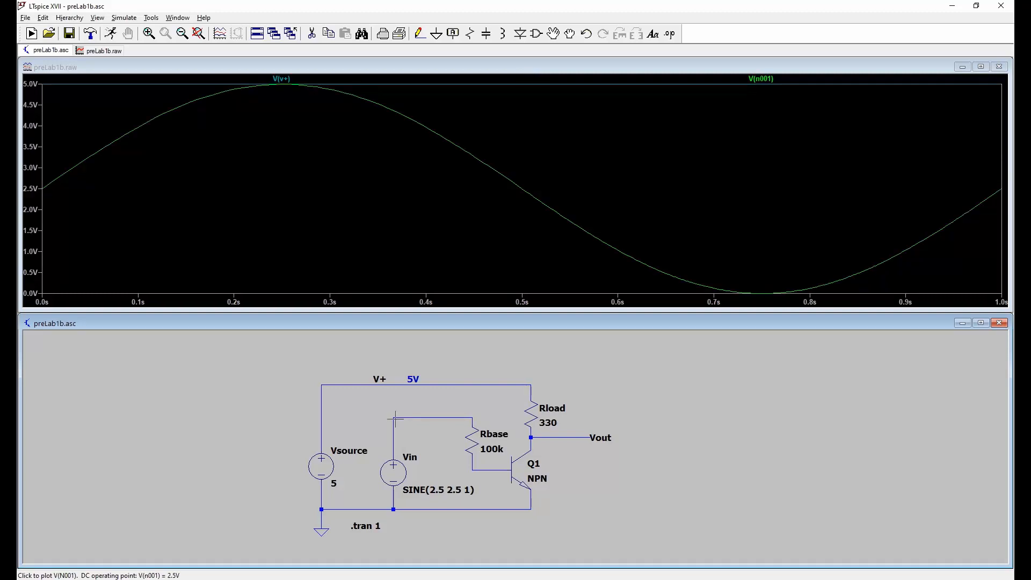
left_click(475, 436)
left_click(538, 406)
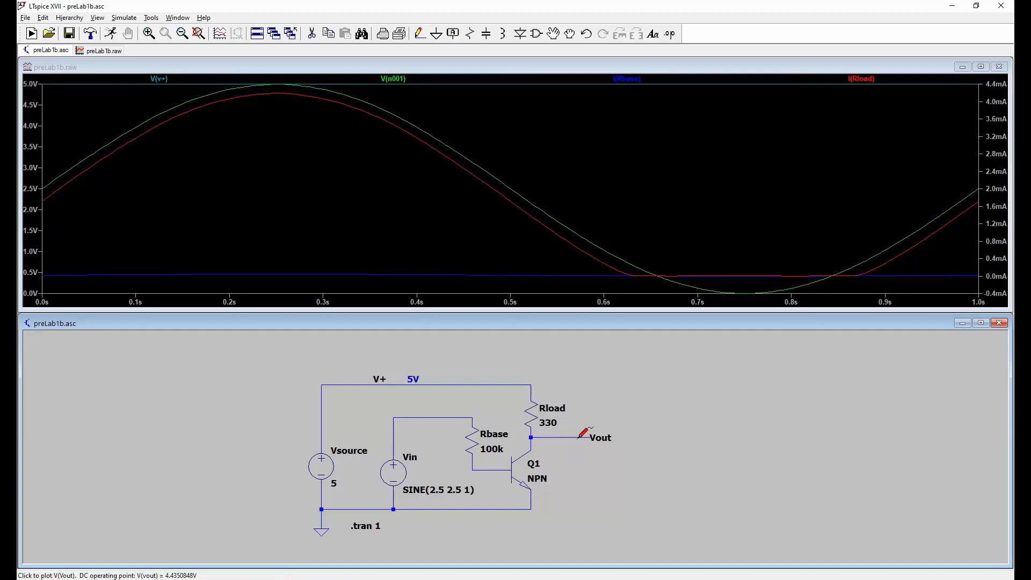
left_click(580, 436)
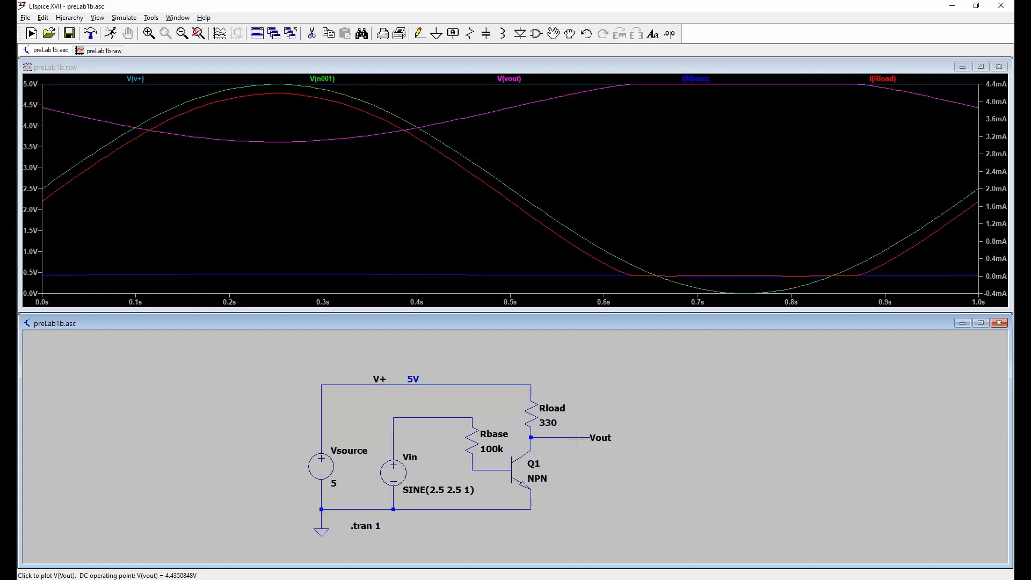
Export V(v+), V(vout), V(n001), I(Rbase) and I(Rload) as text data to a file named preLab1b.csv
right_click(688, 191)
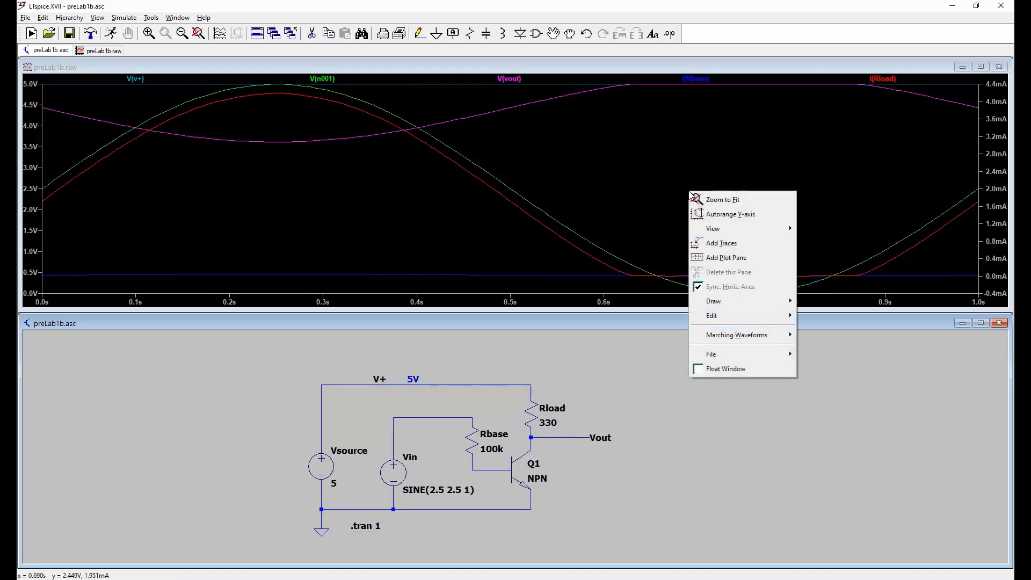
mouse_move(714, 354)
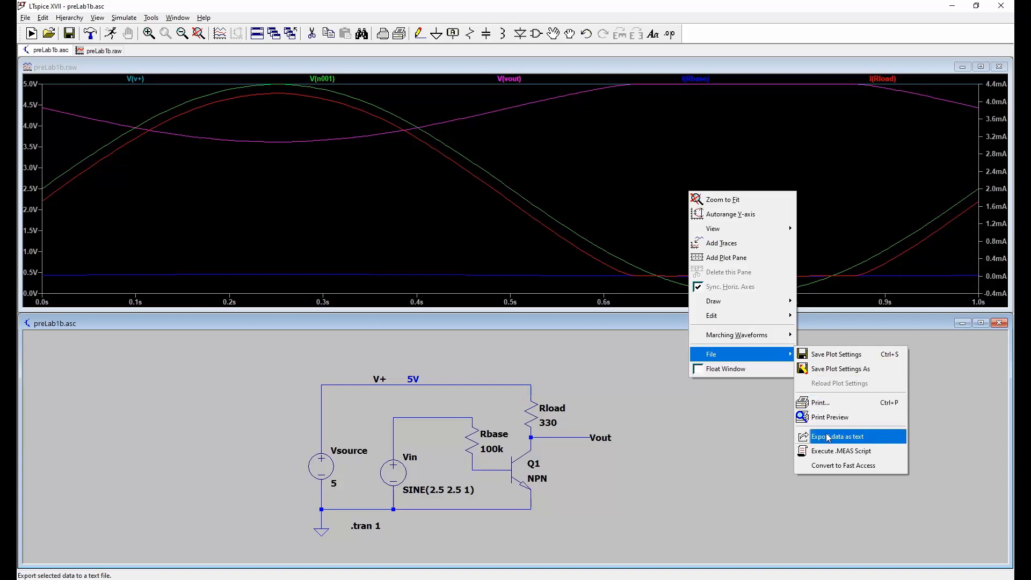
left_click(859, 437)
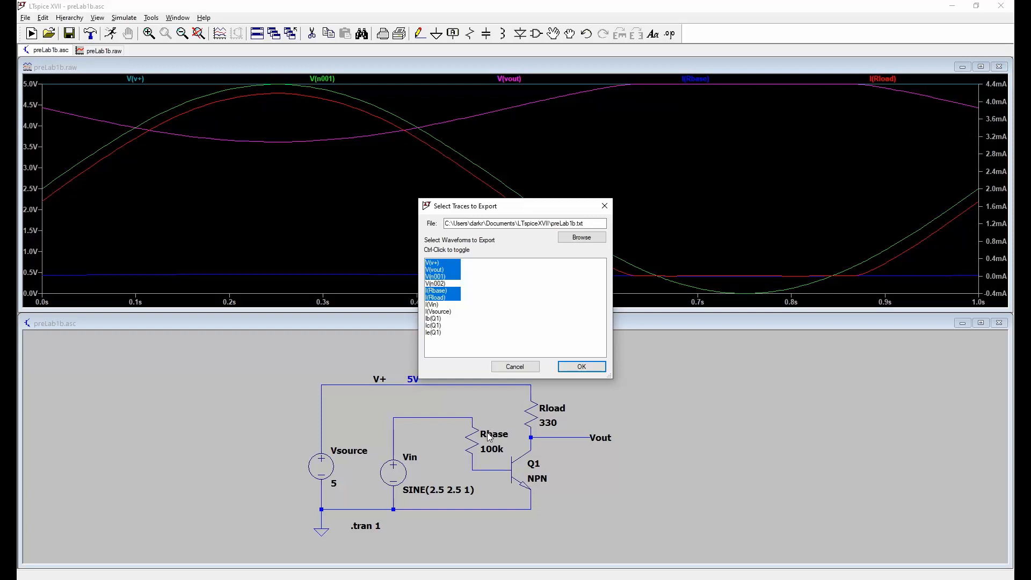
left_click(432, 312, "ctrl")
left_click(431, 313, "ctrl")
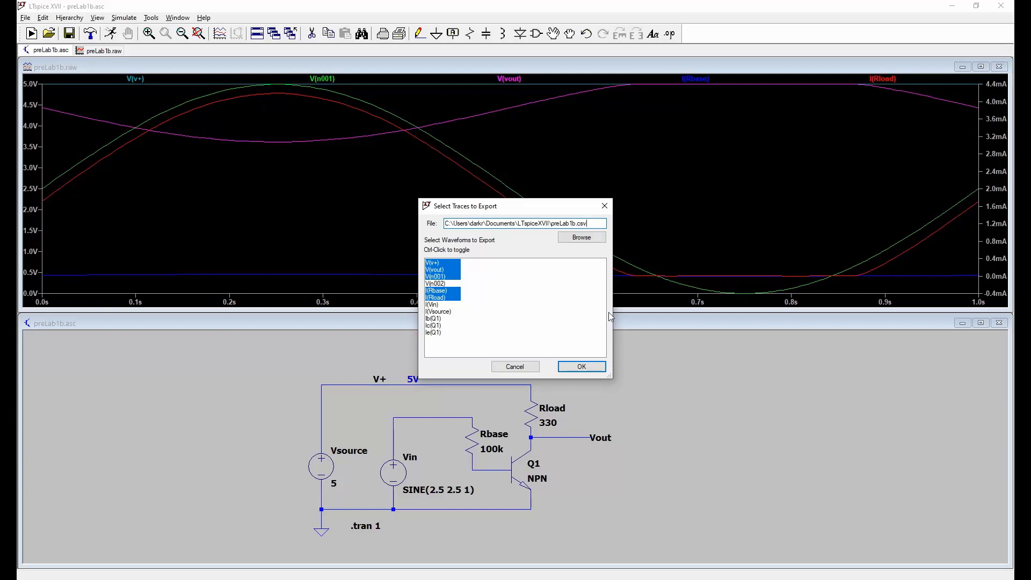
left_click(581, 366)
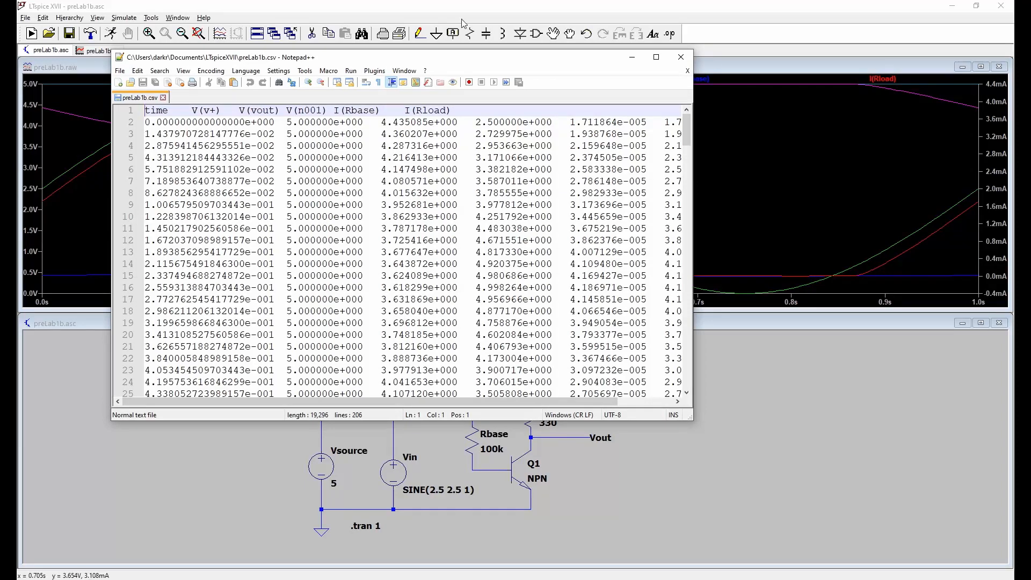
Close the exported data in Notepad++ and import preLab1b.csv into LibreOffice Calc
left_click(680, 57)
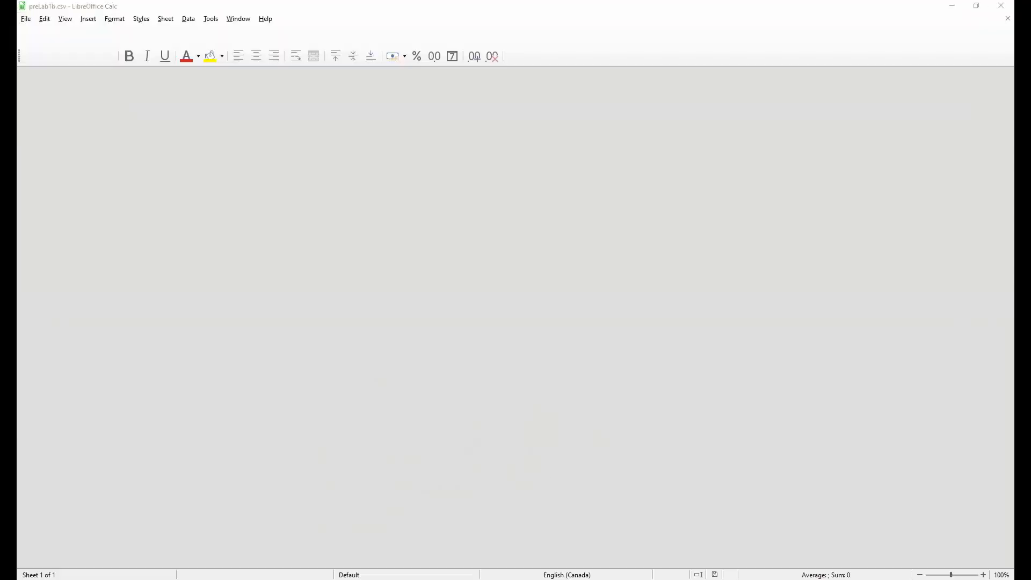
key("Return")
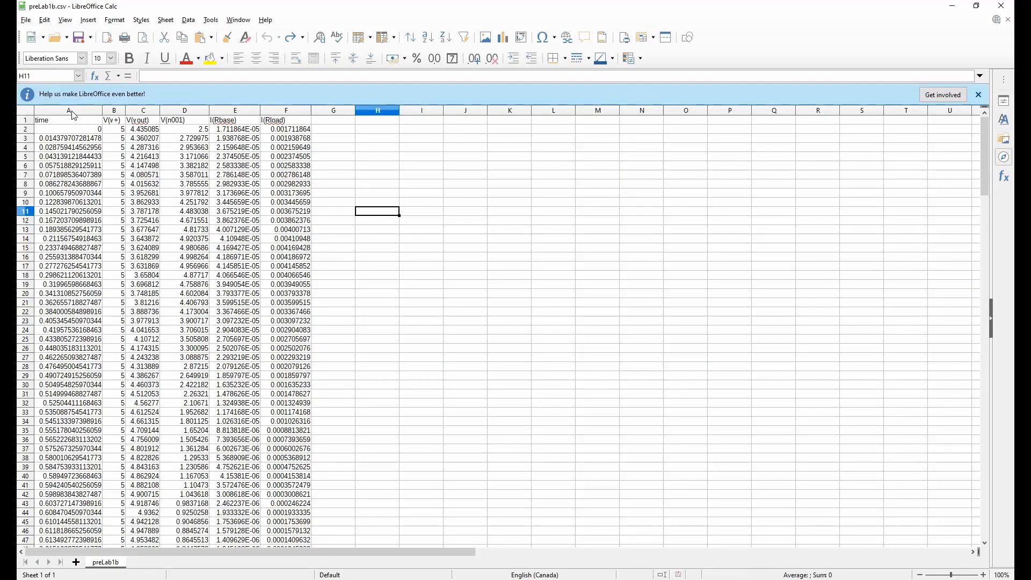
Insert a points-only line chart from the time, V(vout) and V(n001) columns
left_click(72, 111)
left_click(143, 110, "ctrl")
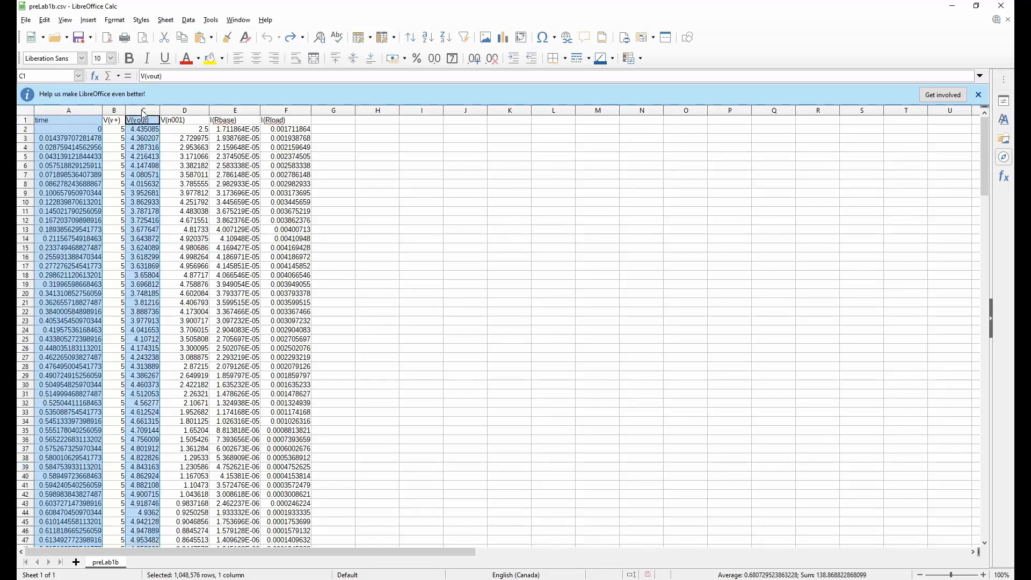
left_click(177, 111, "ctrl")
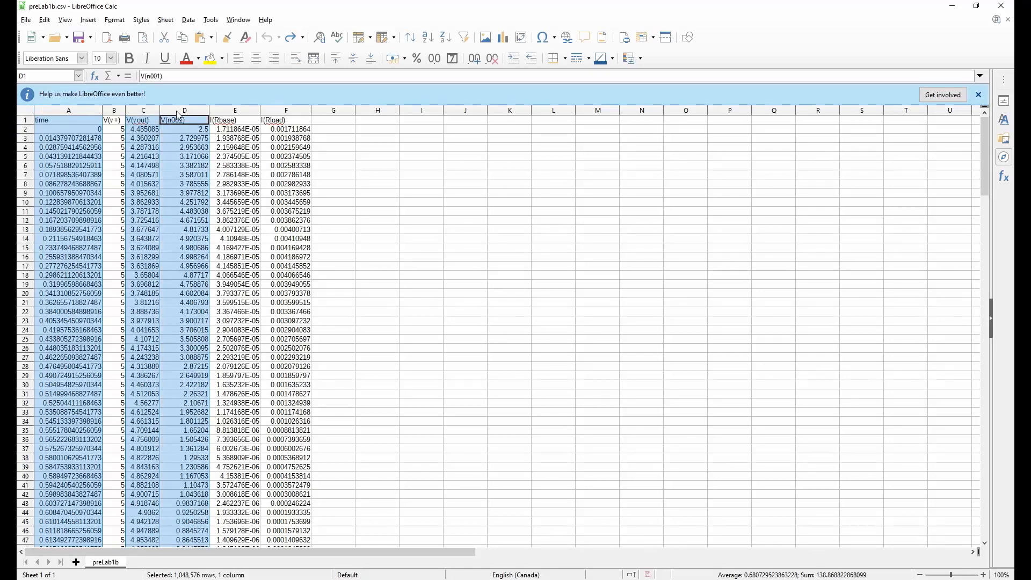
right_click(177, 111)
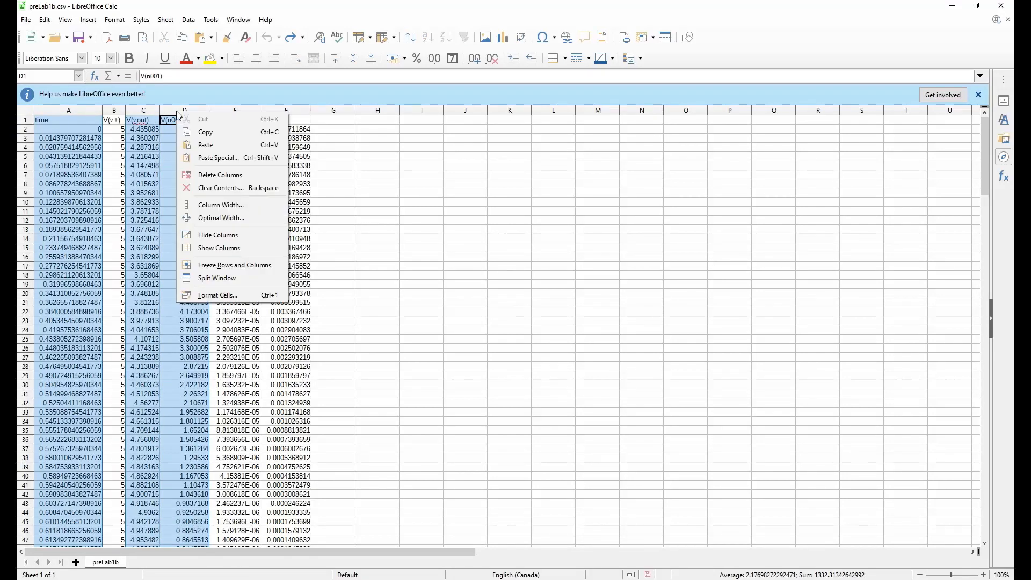
left_click(86, 20)
left_click(110, 48)
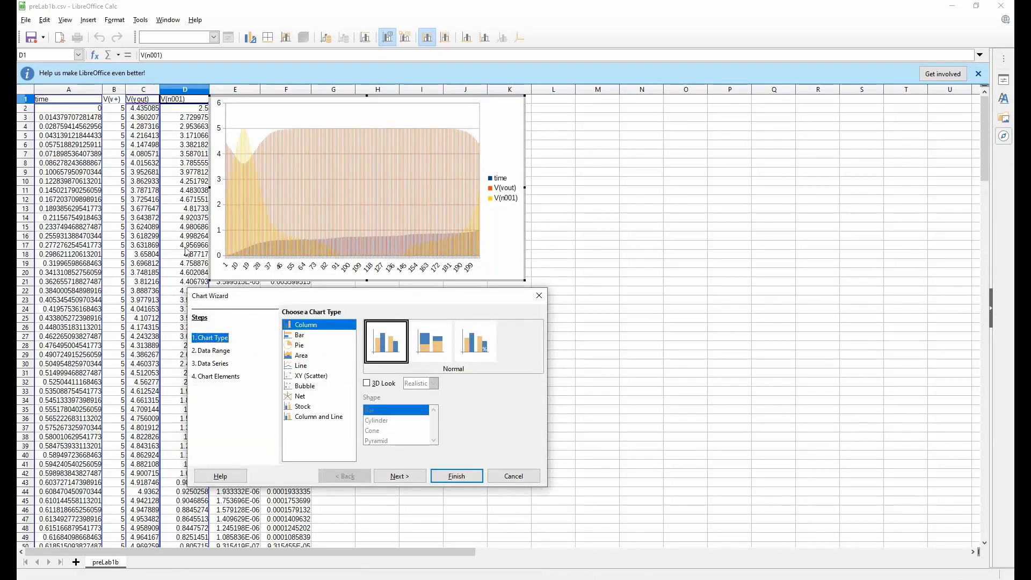
left_click(311, 377)
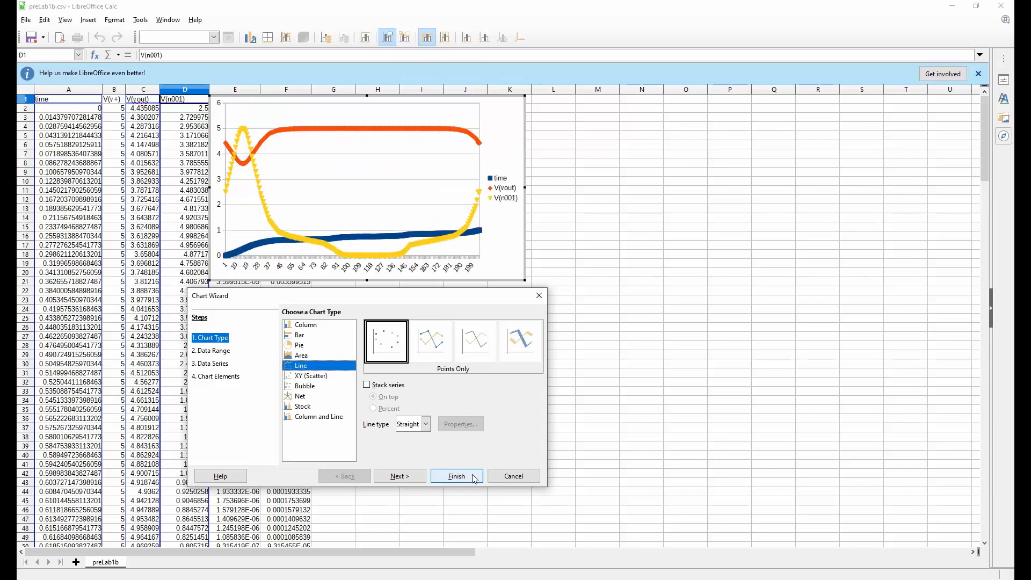
left_click(457, 476)
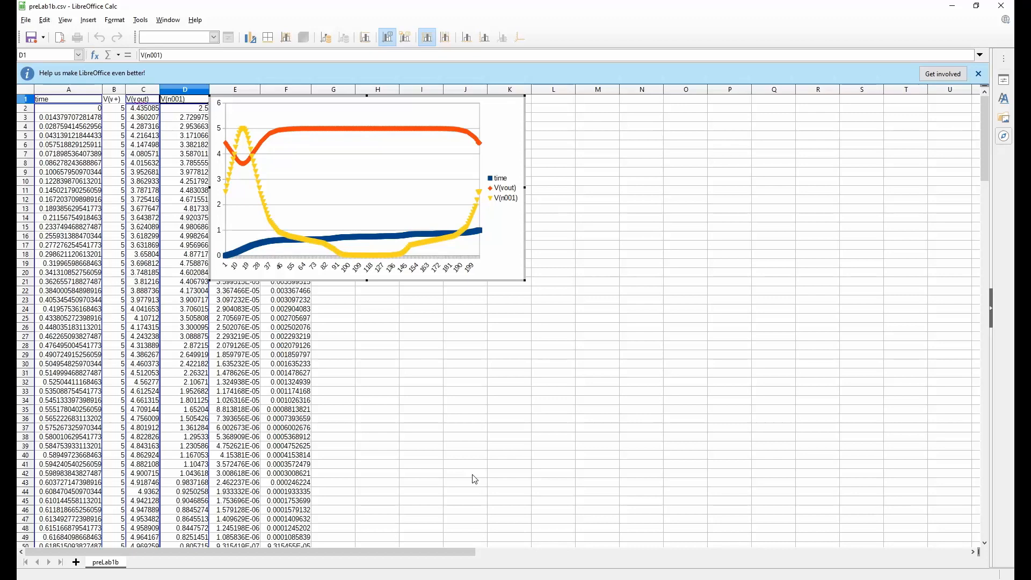
Close preLab1b.csv without saving the changes and return to the preLab1b schematic in LTspice
left_click(1002, 6)
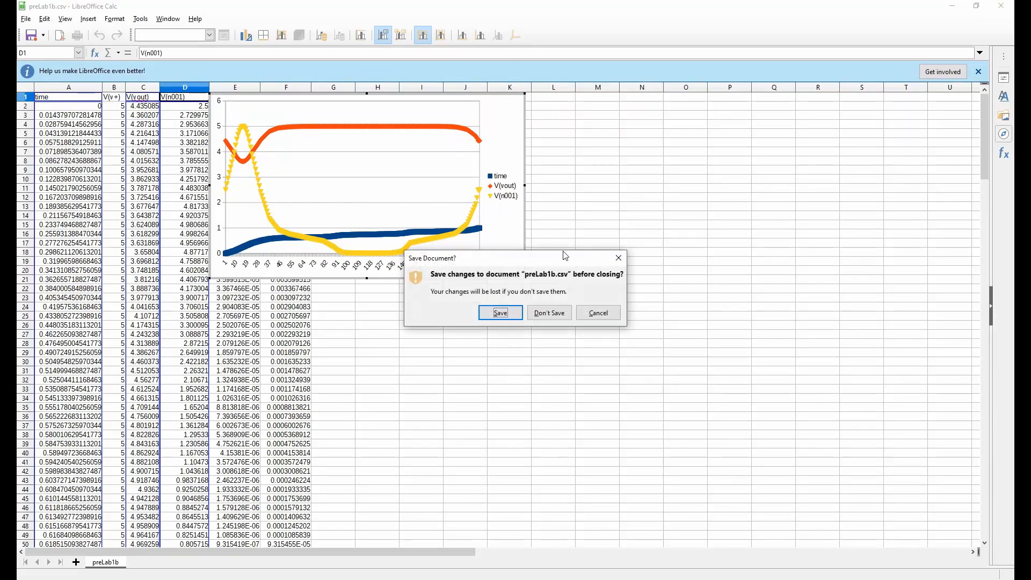
left_click(549, 312)
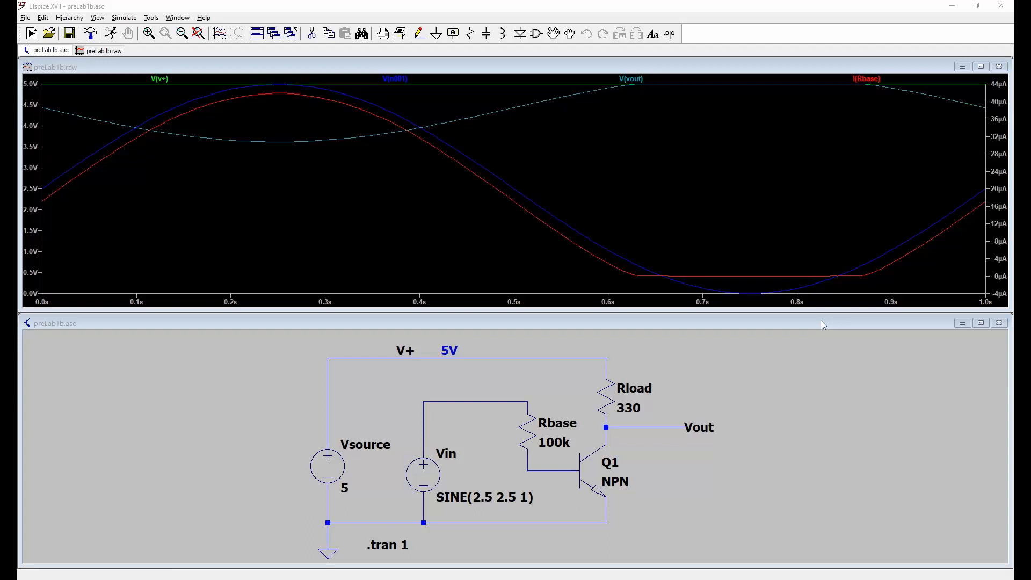
left_click(805, 334)
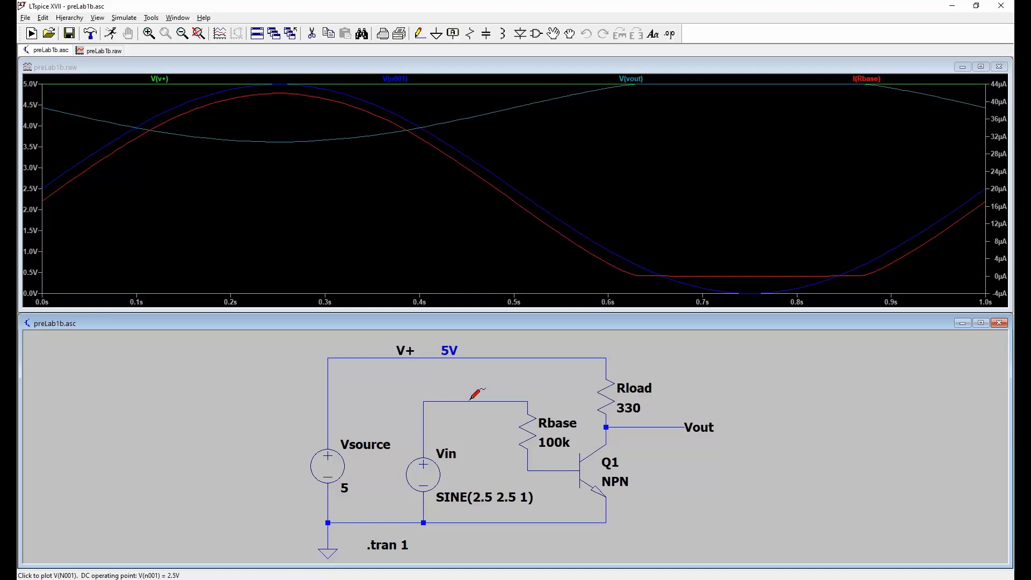
Place a diode in series on the wire between Vin and Rbase, rotated so it points toward Rbase
left_click(521, 34)
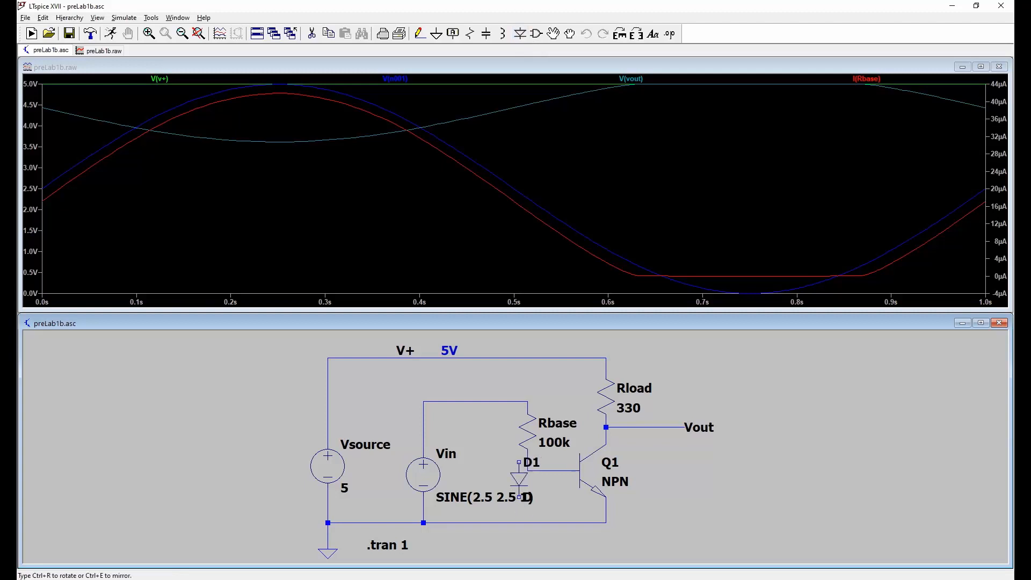
left_click(527, 367)
left_click(619, 35)
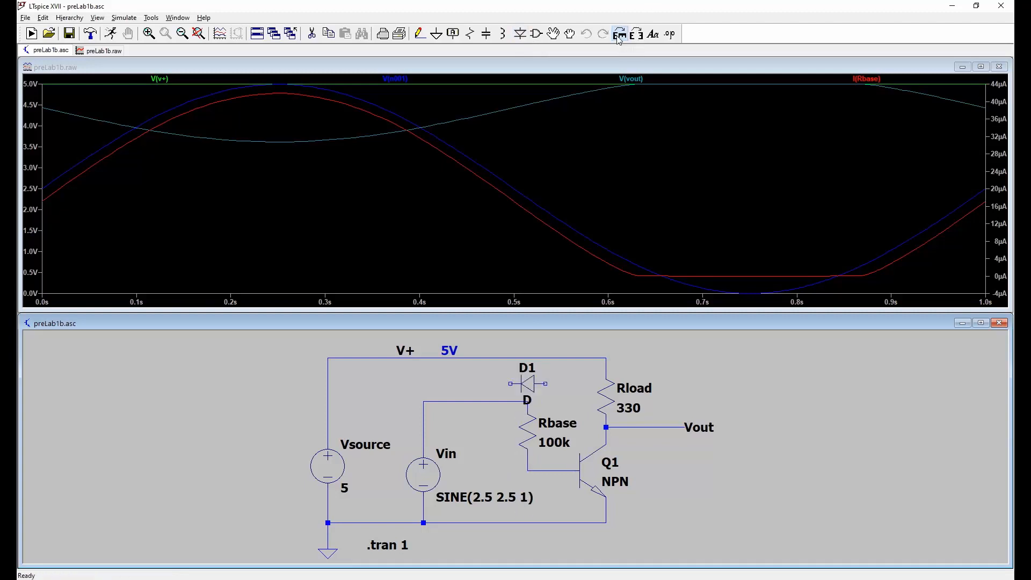
left_click(619, 35)
left_click(619, 36)
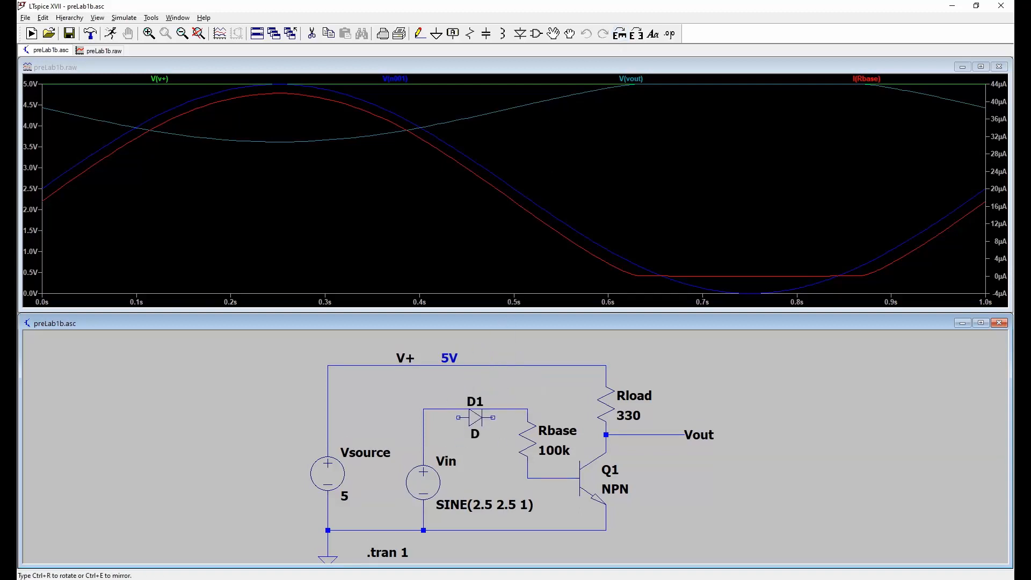
left_click(485, 408)
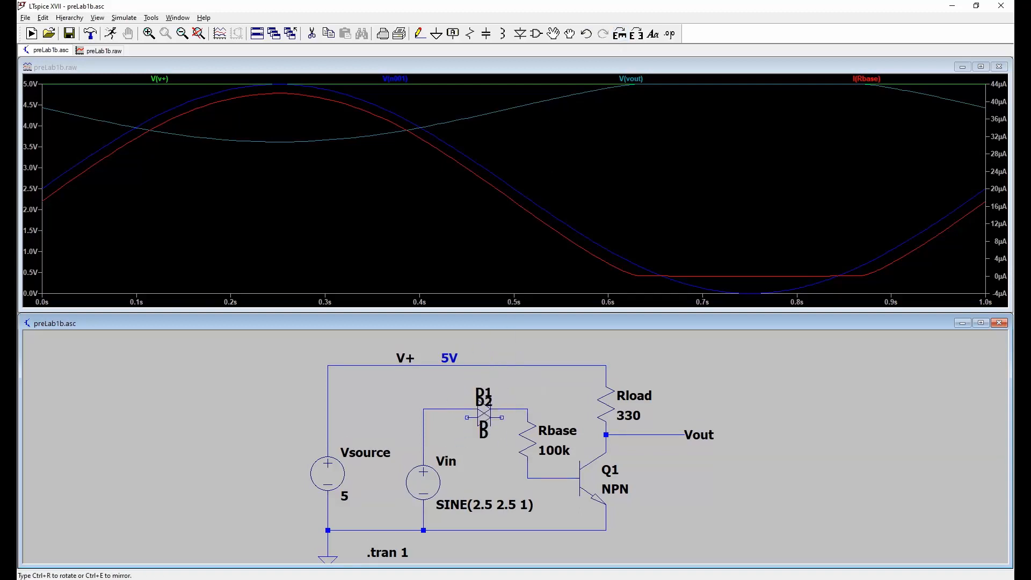
key("Escape")
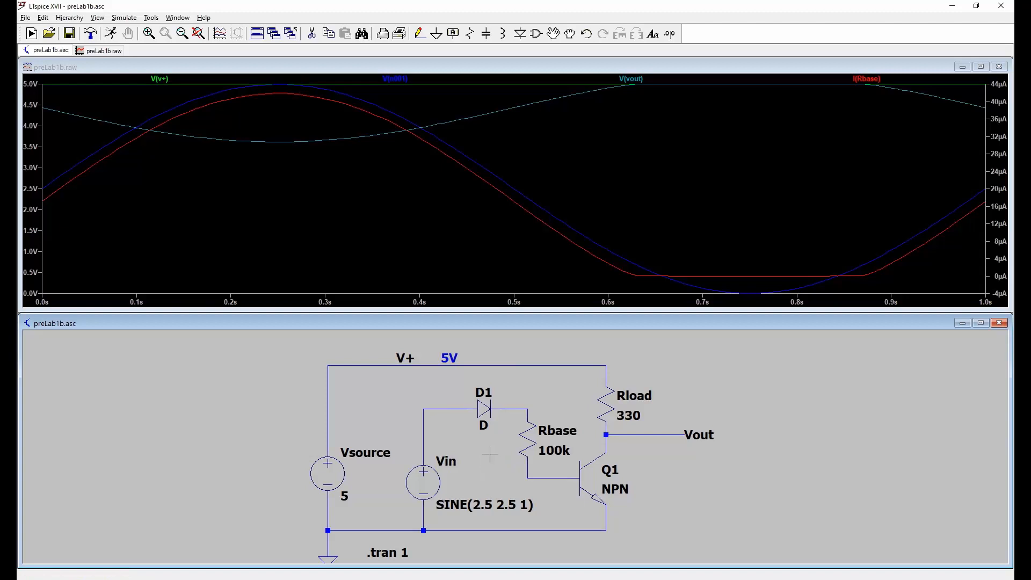
Open the diode model list for the new diode, sort it by ascending average current and browse to the 1 A models
right_click(487, 410)
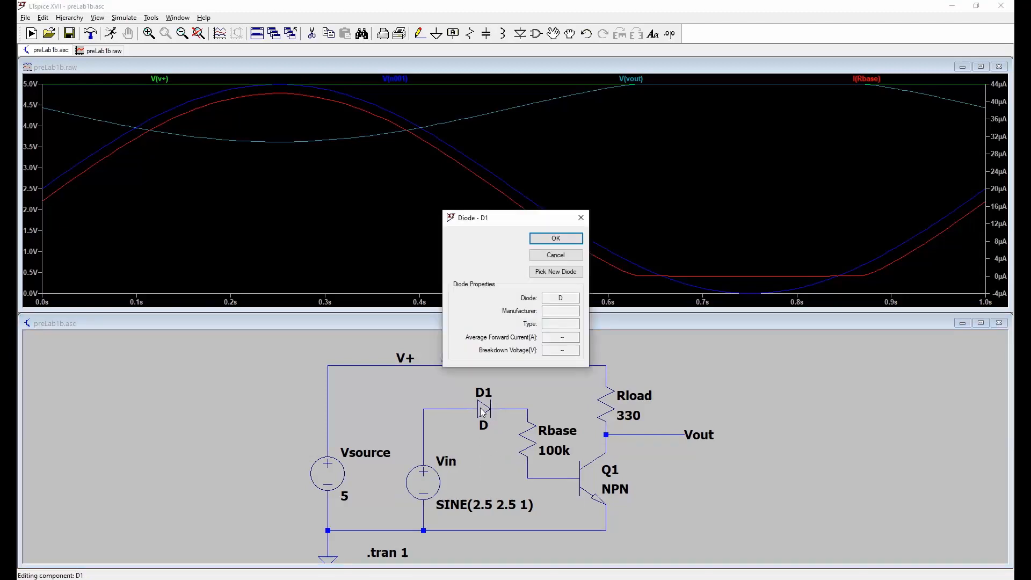
left_click(571, 277)
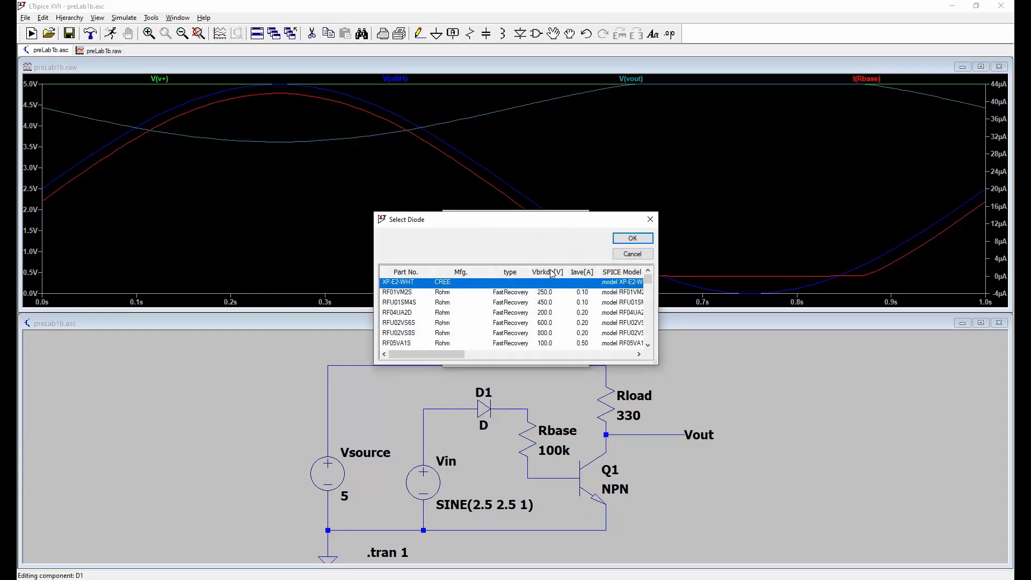
left_click(582, 272)
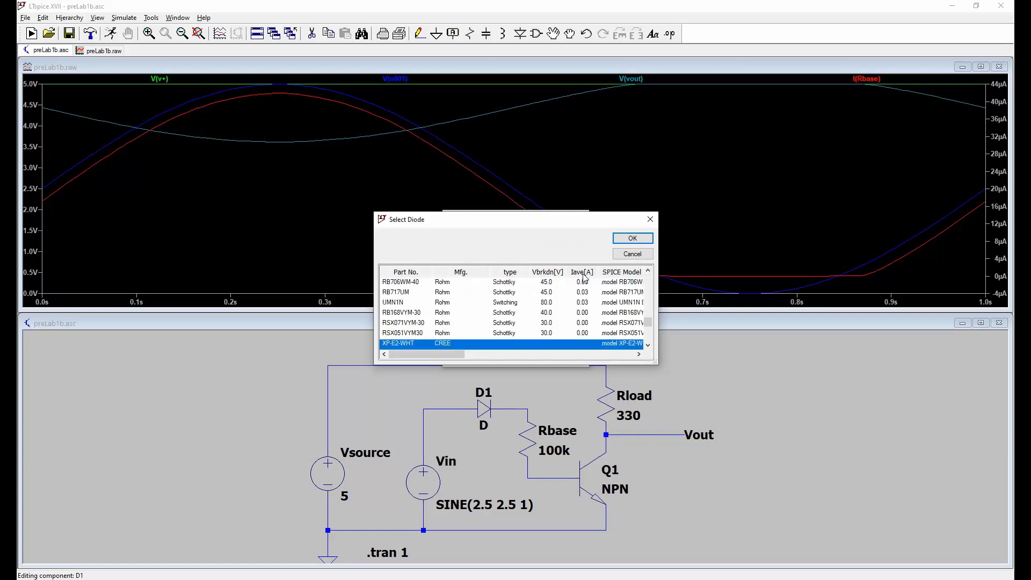
left_click(583, 272)
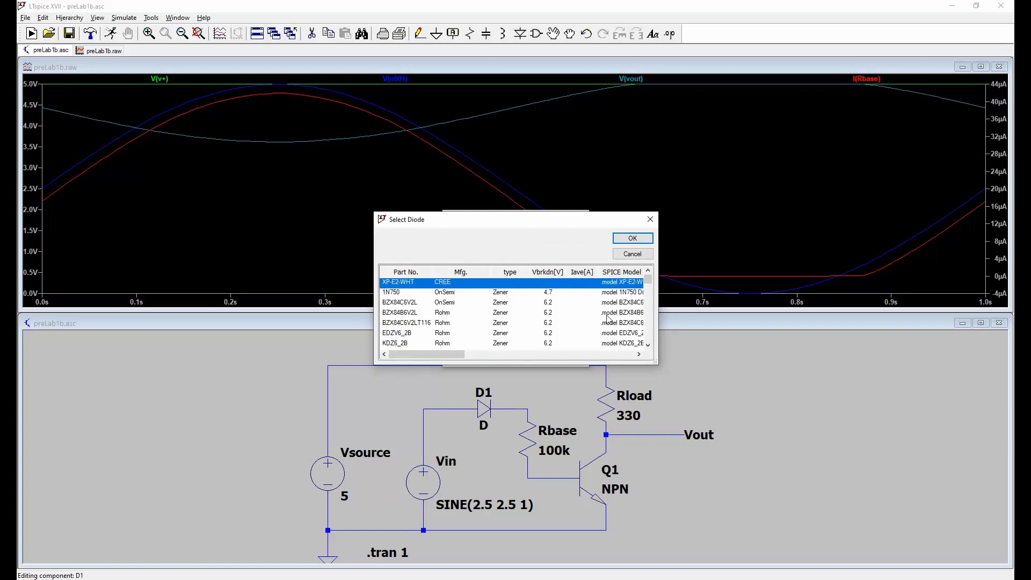
scroll(591, 296, "down", 1)
scroll(590, 295, "down", 6)
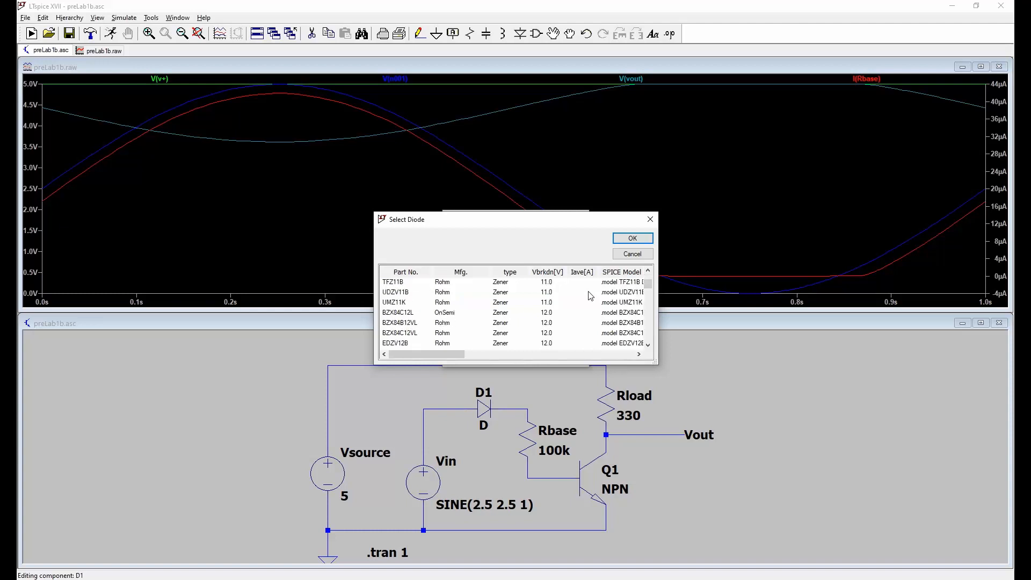
scroll(591, 295, "down", 6)
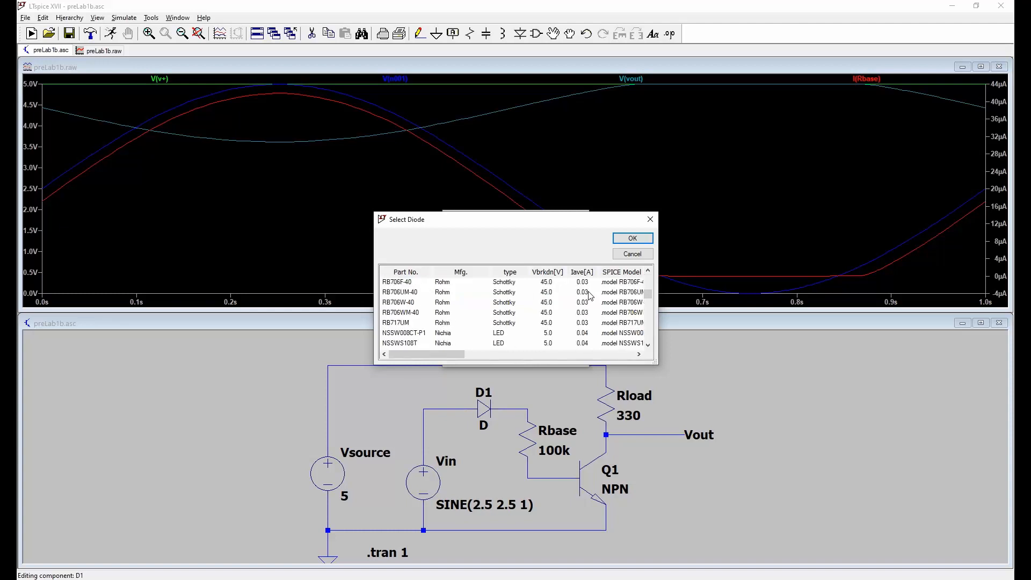
scroll(590, 296, "down", 6)
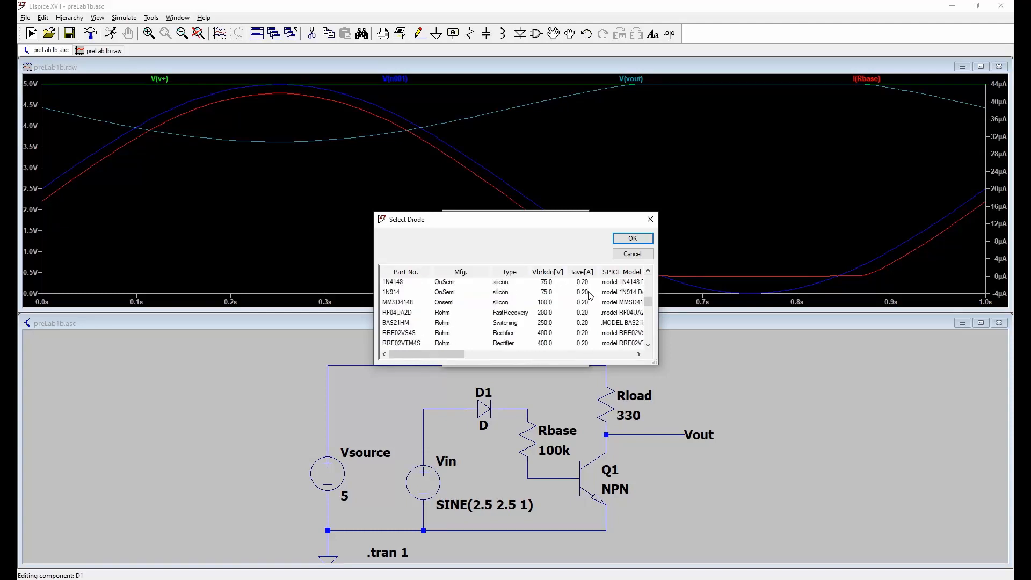
scroll(590, 296, "down", 3)
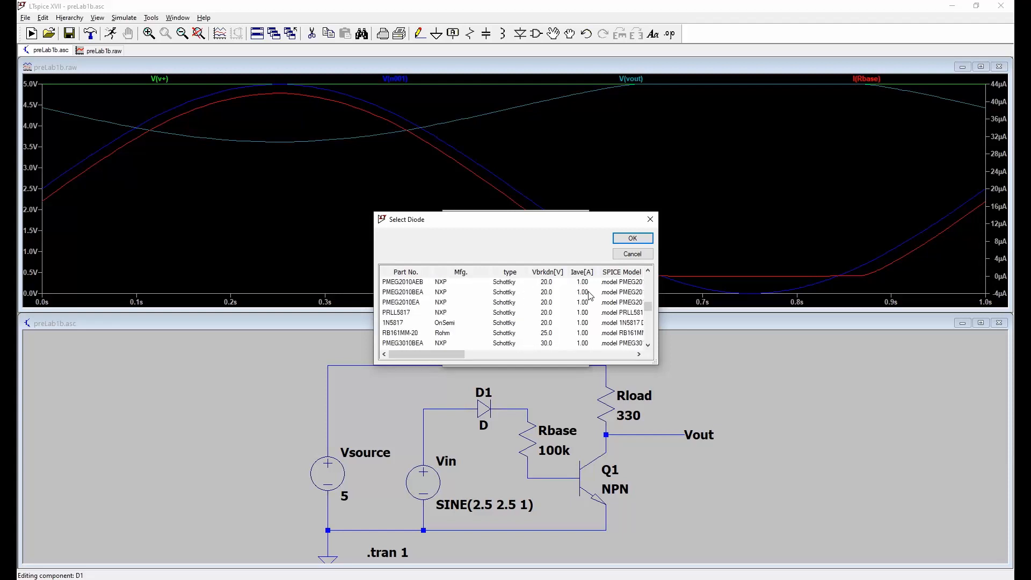
scroll(590, 296, "up", 1)
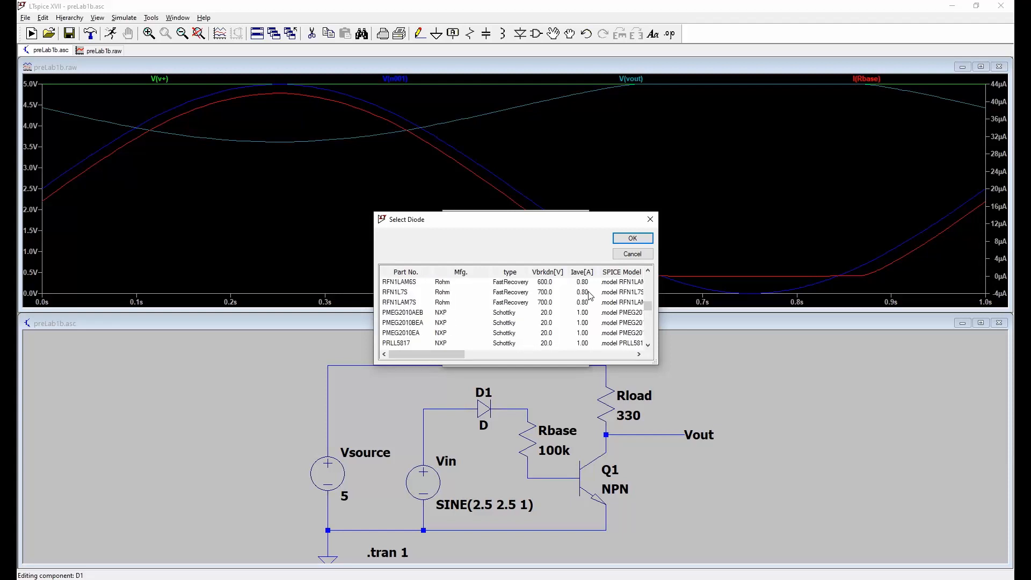
Select the Rohm RB160MM-50 Schottky model, rated 50 V and 1 A, in the diode list
left_click(580, 315)
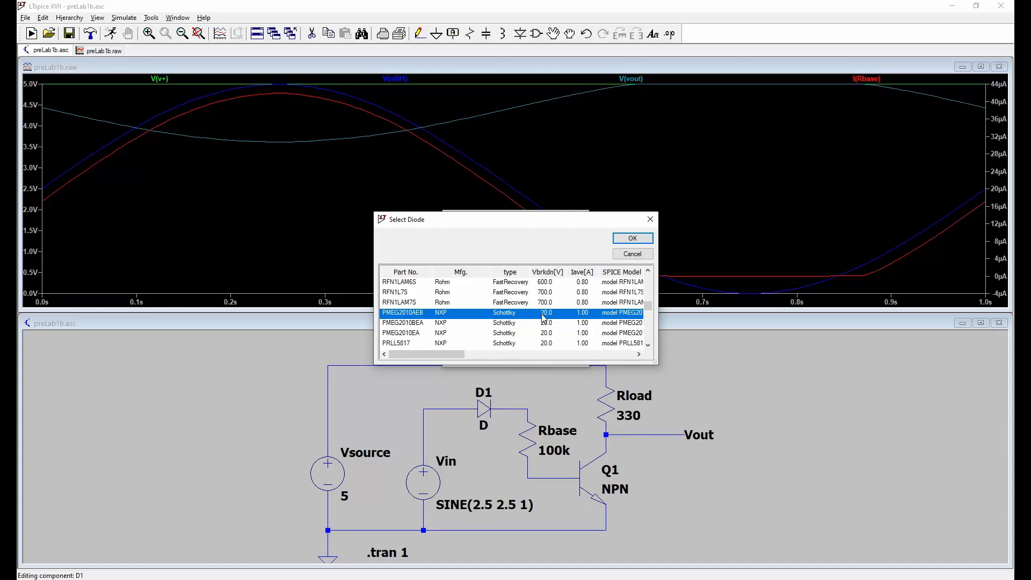
scroll(543, 318, "down", 5)
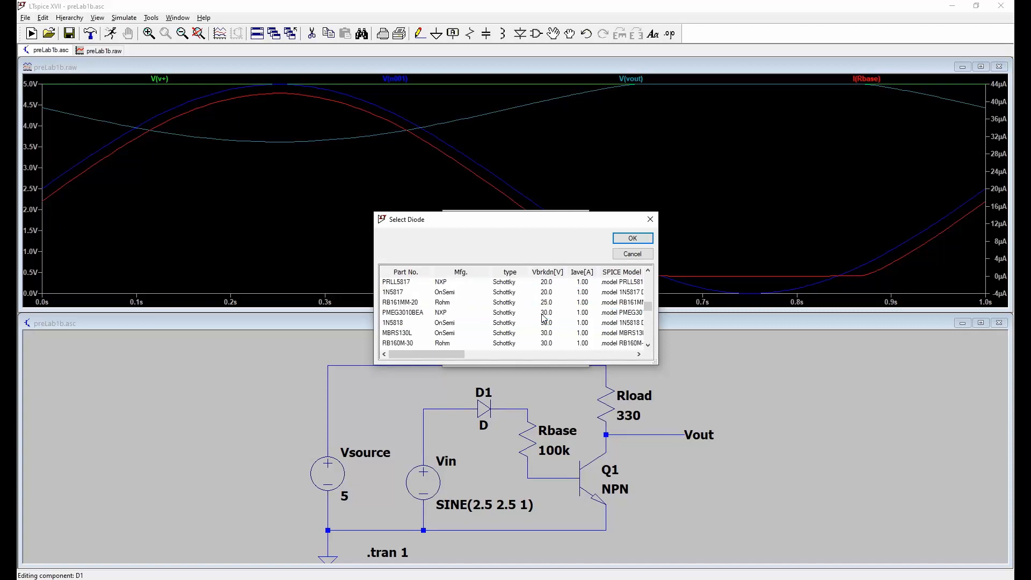
scroll(543, 318, "down", 5)
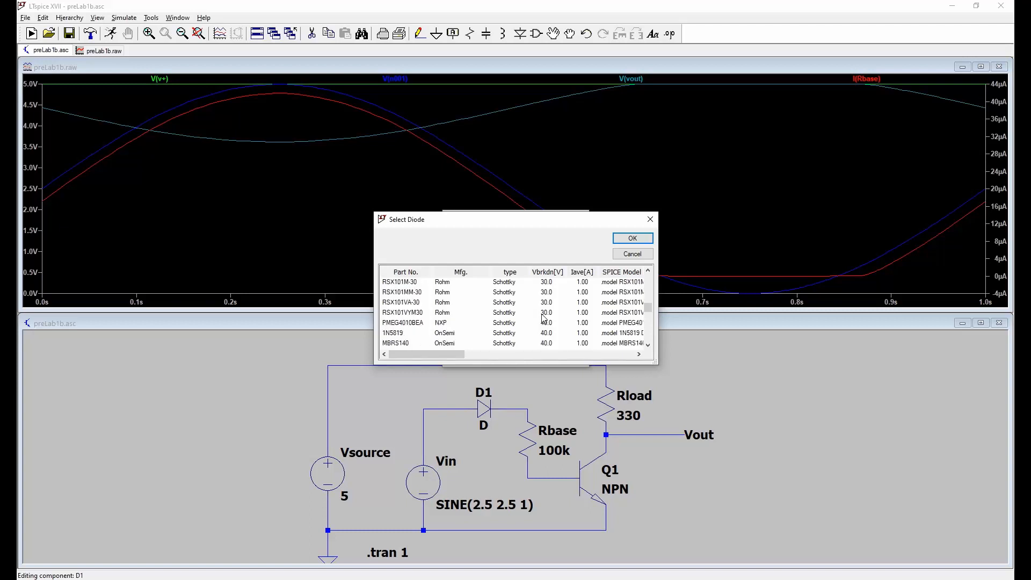
scroll(543, 317, "down", 3)
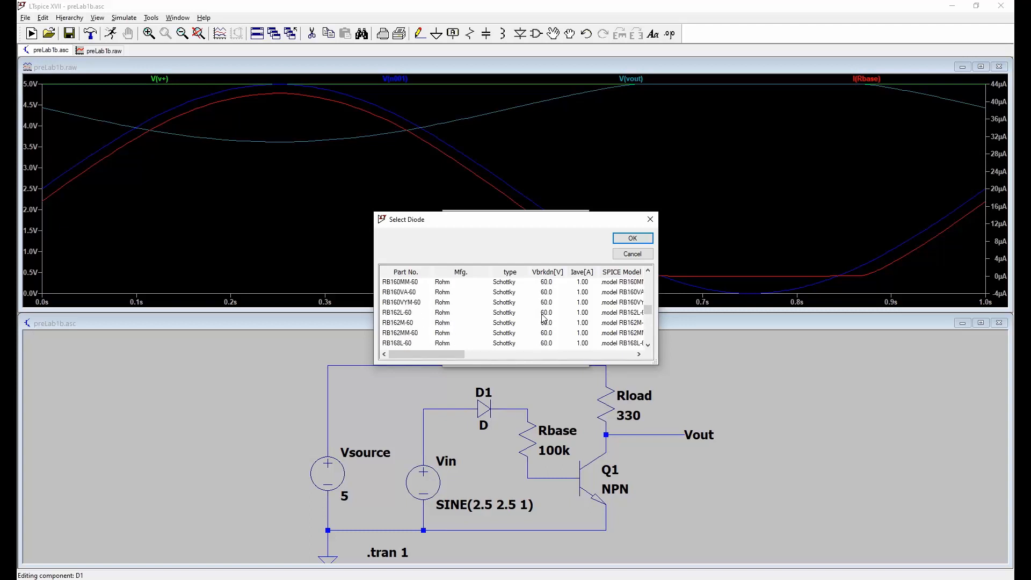
scroll(543, 317, "up", 3)
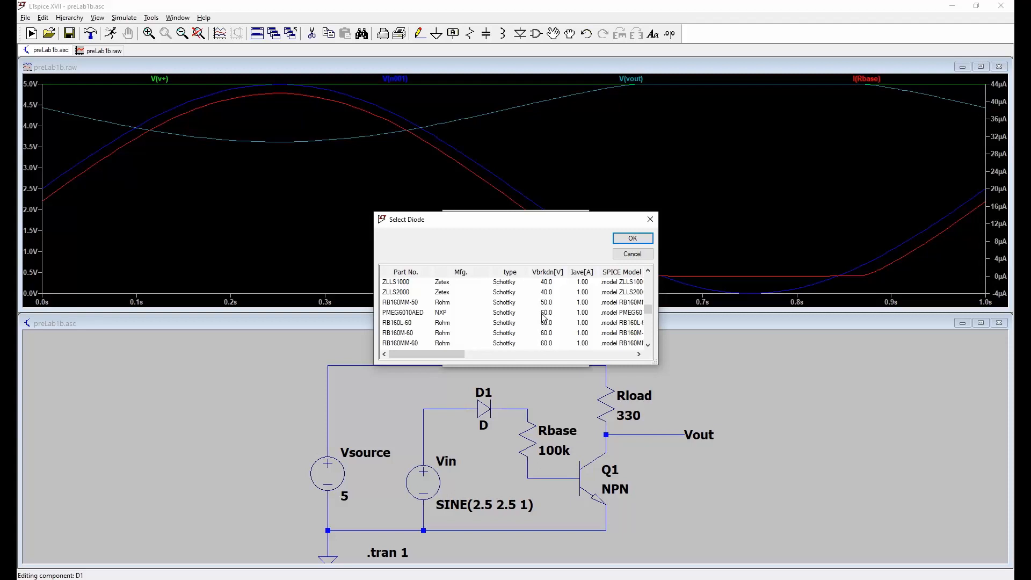
left_click(394, 305)
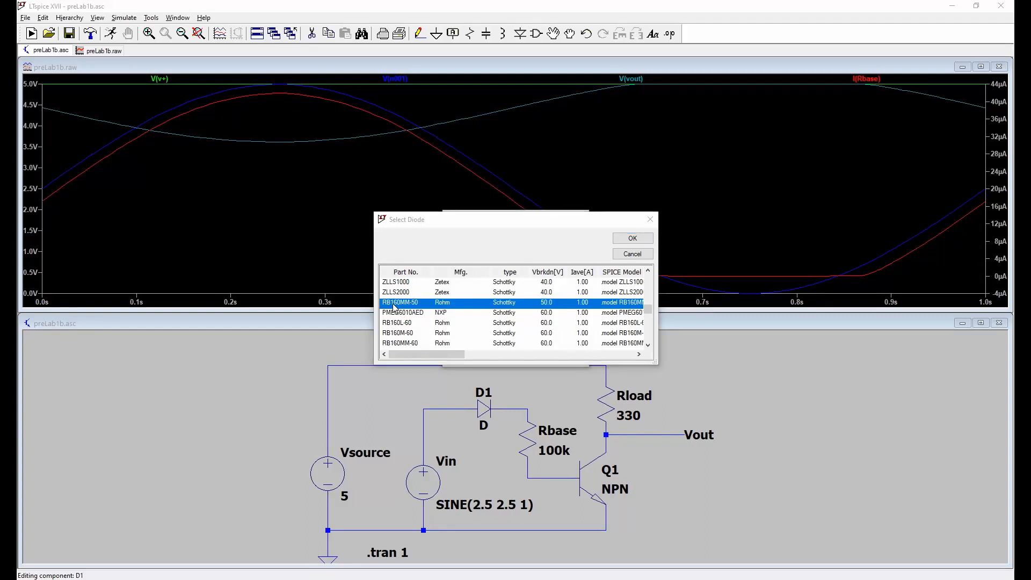
Switch to the web browser, search DuckDuckGo for "rb160mm-150" and examine the ratings and electrical characteristics in the RB160M-60 datasheet
key("alt+Tab")
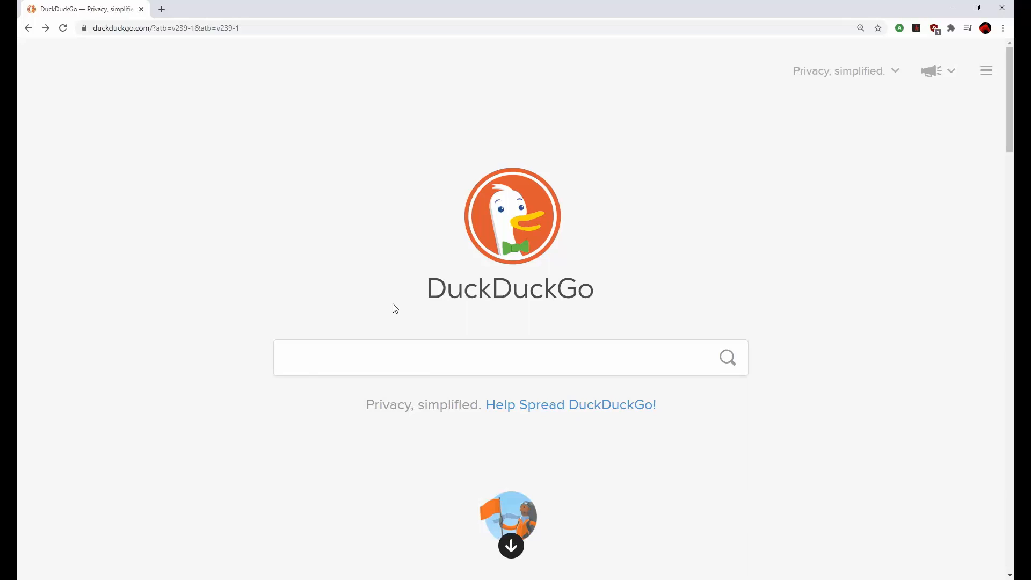
left_click(371, 364)
type("r")
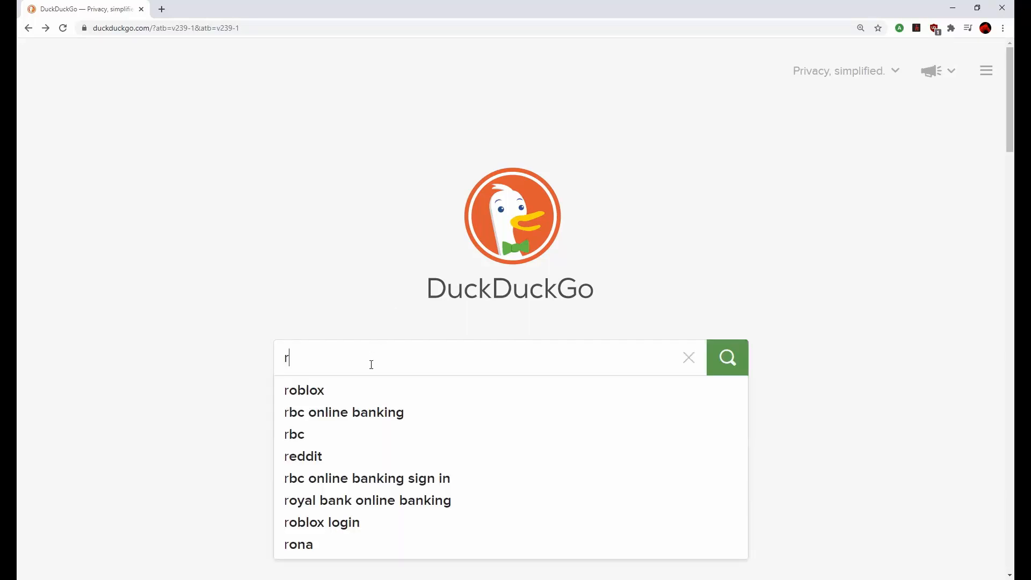
type("b160mm-15")
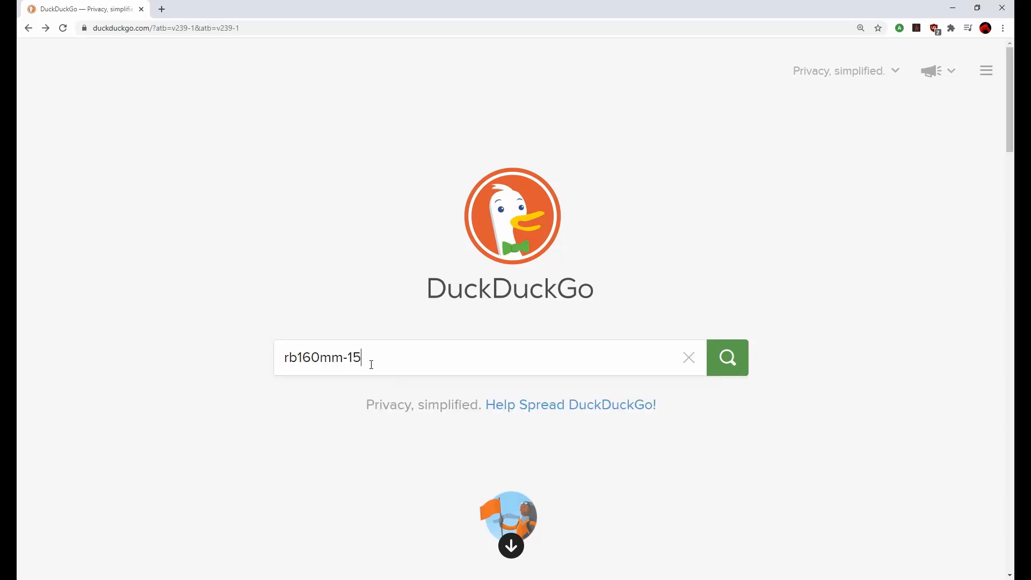
type("0")
key("Return")
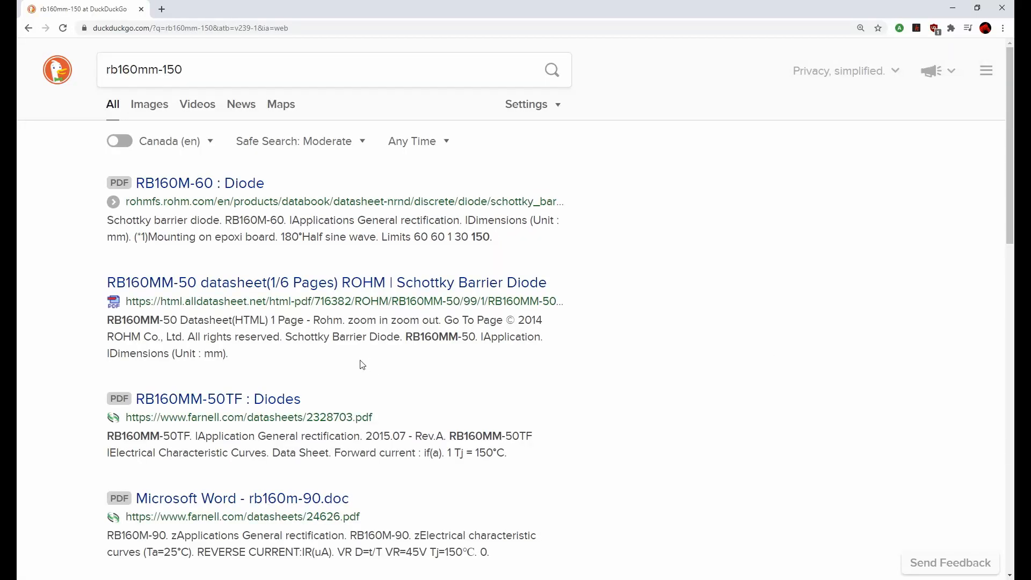
left_click(169, 184)
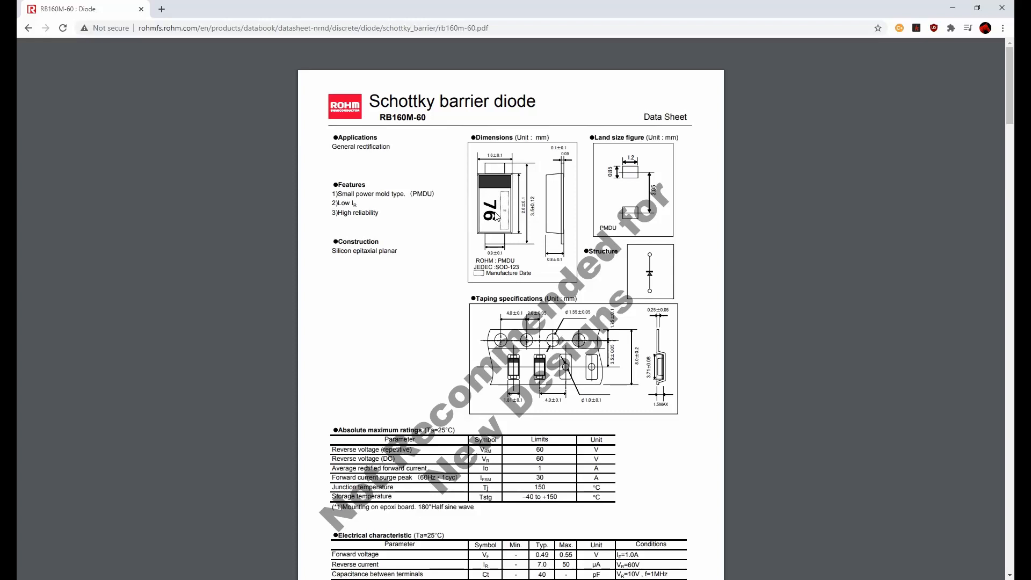
scroll(510, 243, "down", 2)
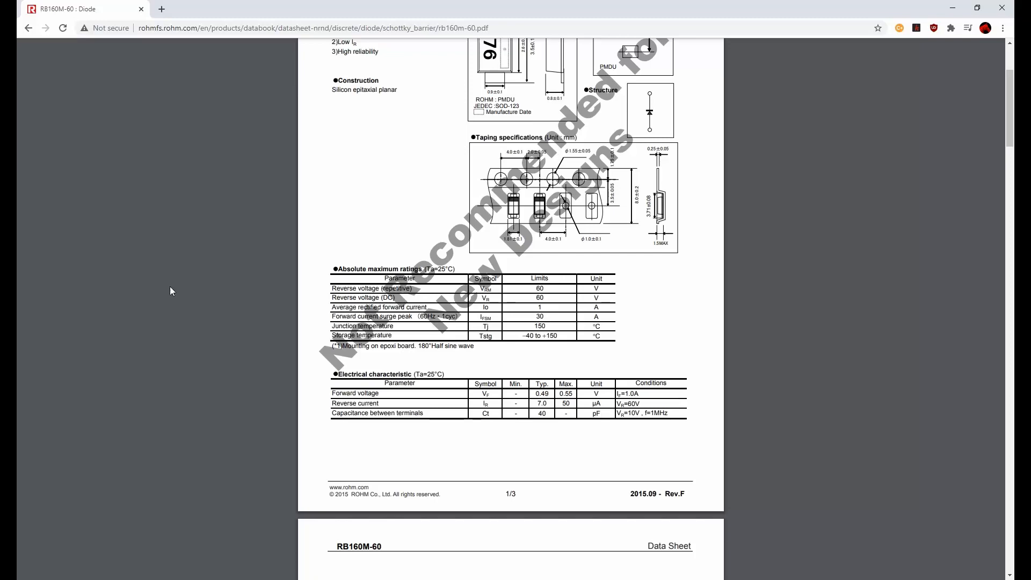
Switch back to LTspice and assign the selected RB160MM-50 model to diode D1
left_click(952, 8)
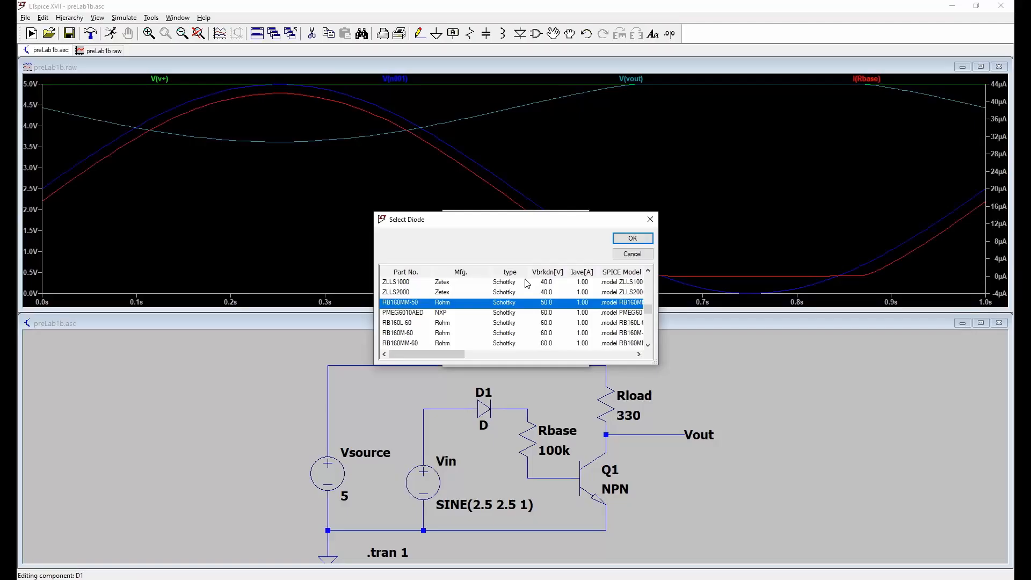
left_click(630, 238)
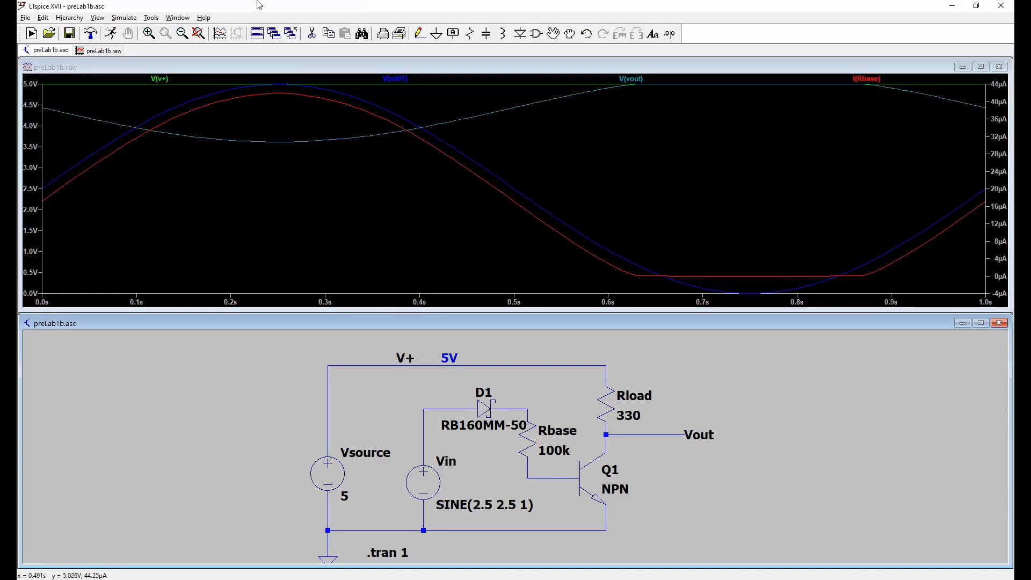
Place a second diode to the right of Q1 below Vout, rotated so it points upward
left_click(521, 34)
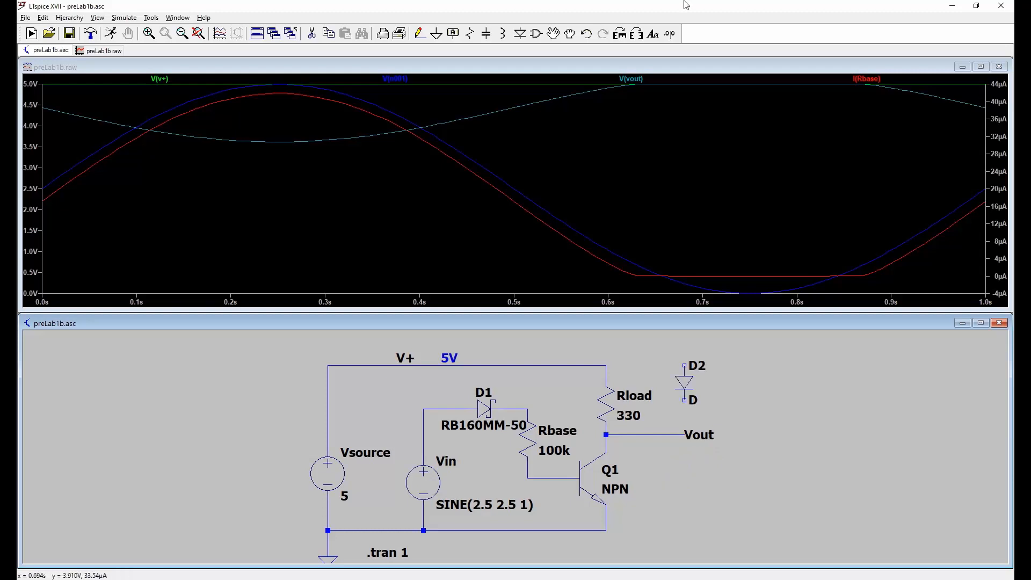
left_click(618, 35)
left_click(618, 34)
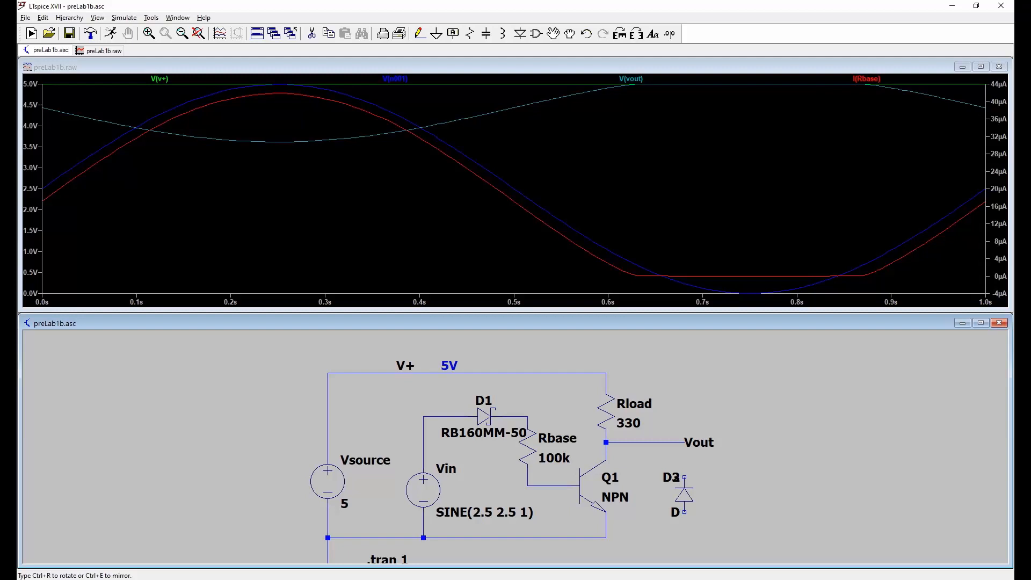
left_click(684, 494)
Assign the OnSemi BZX84C8V2L Zener model, rated 8.2 V, to diode D2
right_click(683, 494)
right_click(684, 498)
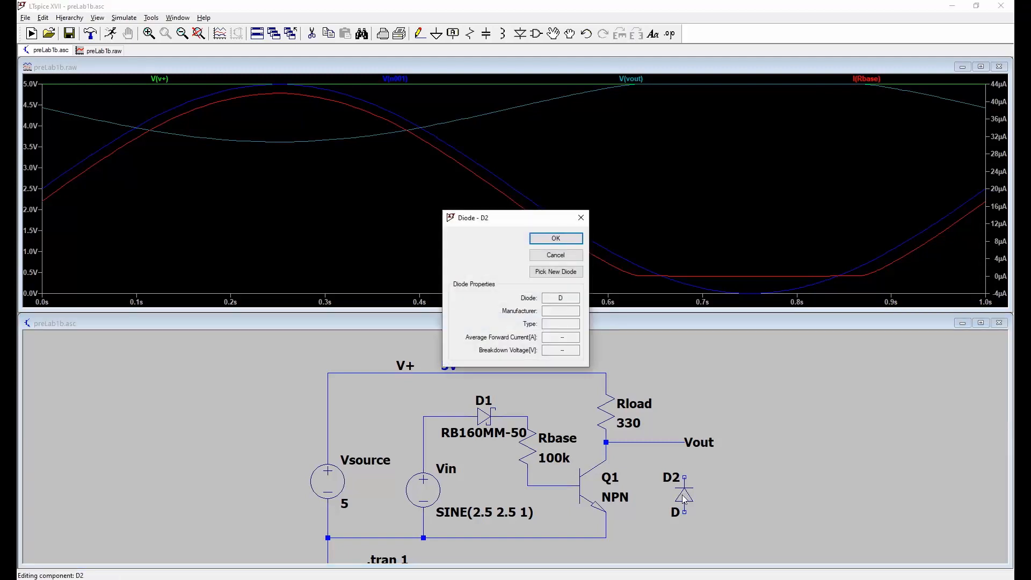
left_click(558, 272)
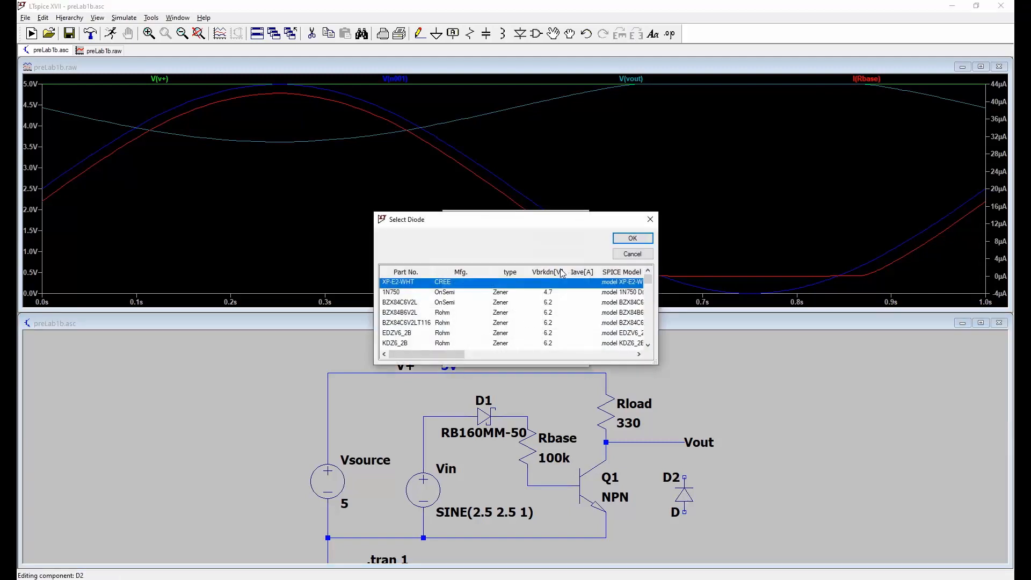
left_click(499, 295)
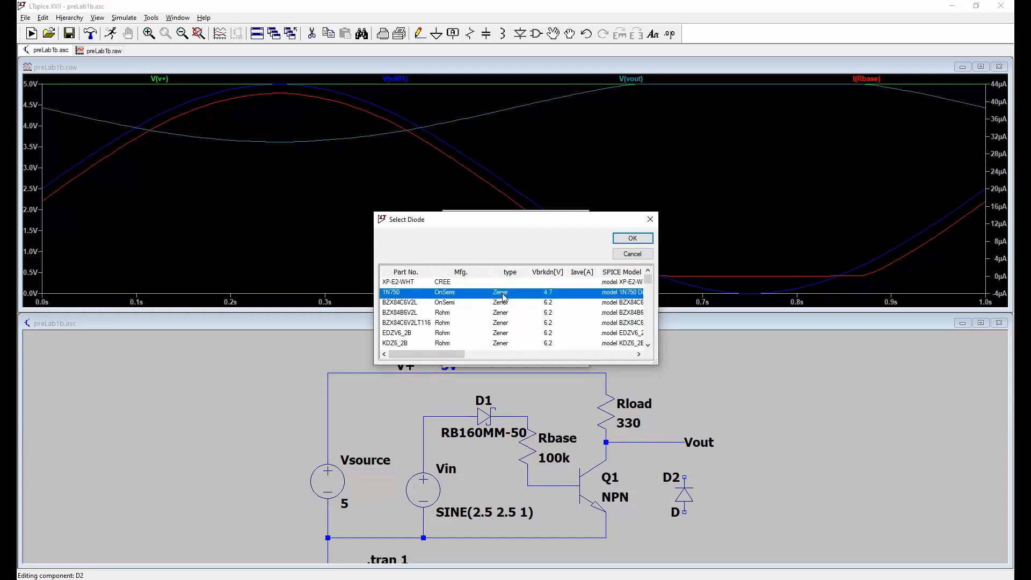
scroll(558, 314, "down", 1)
scroll(558, 314, "down", 4)
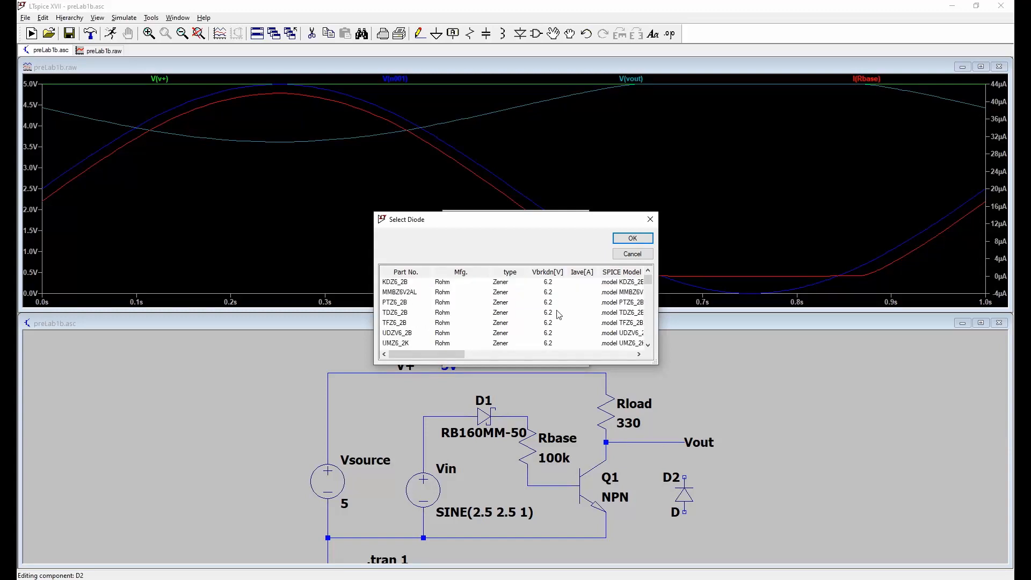
scroll(558, 314, "down", 3)
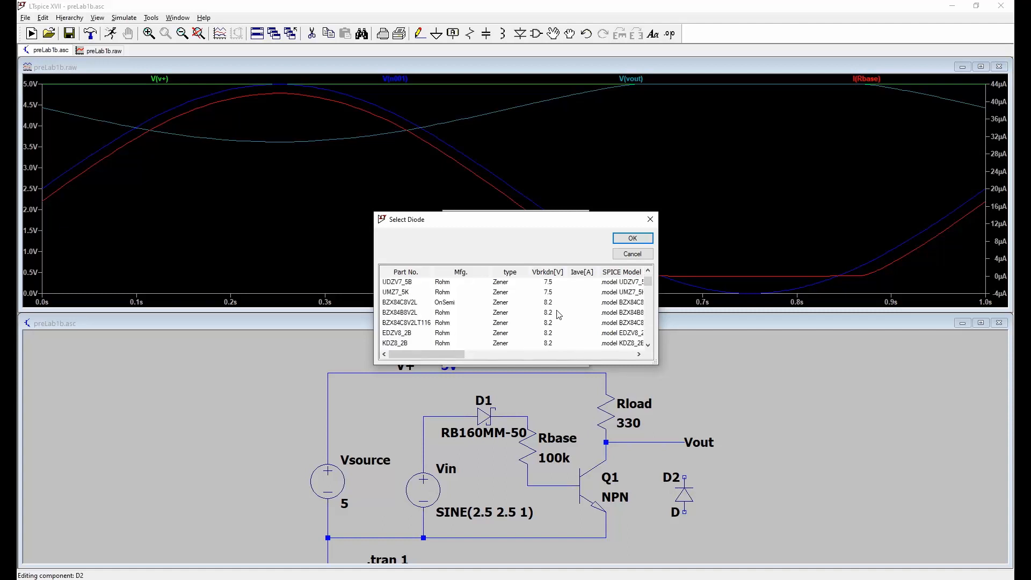
left_click(393, 304)
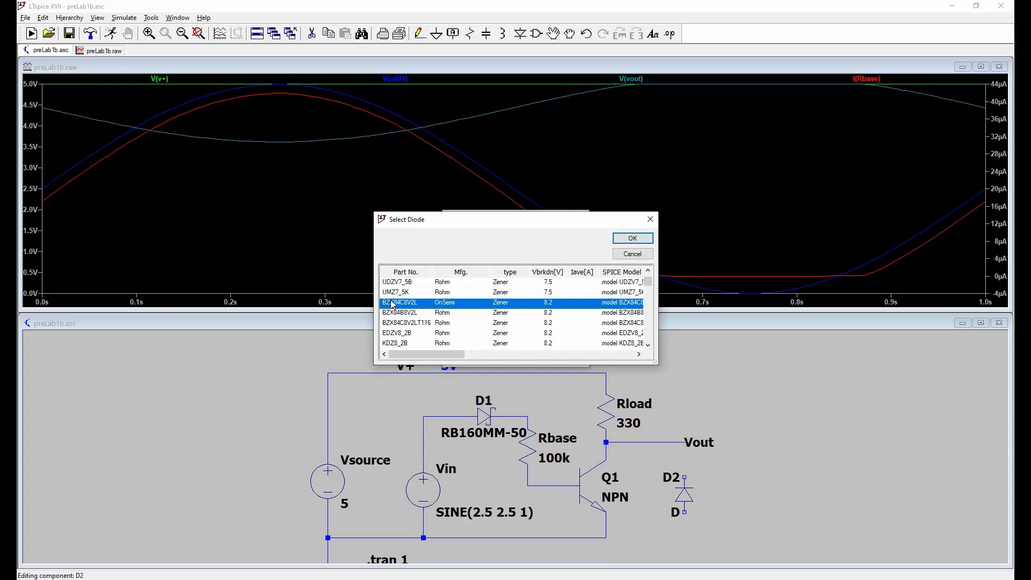
double_click(392, 303)
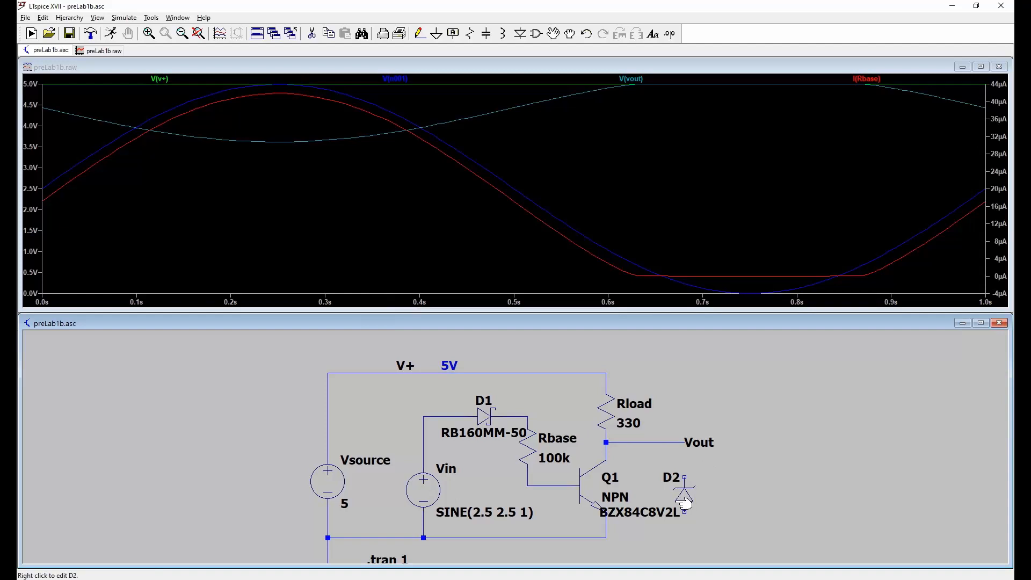
Move D2 farther from Q1 and shift the Vout label farther right, extending the output wire to reach it
left_click_drag(684, 502, 727, 527)
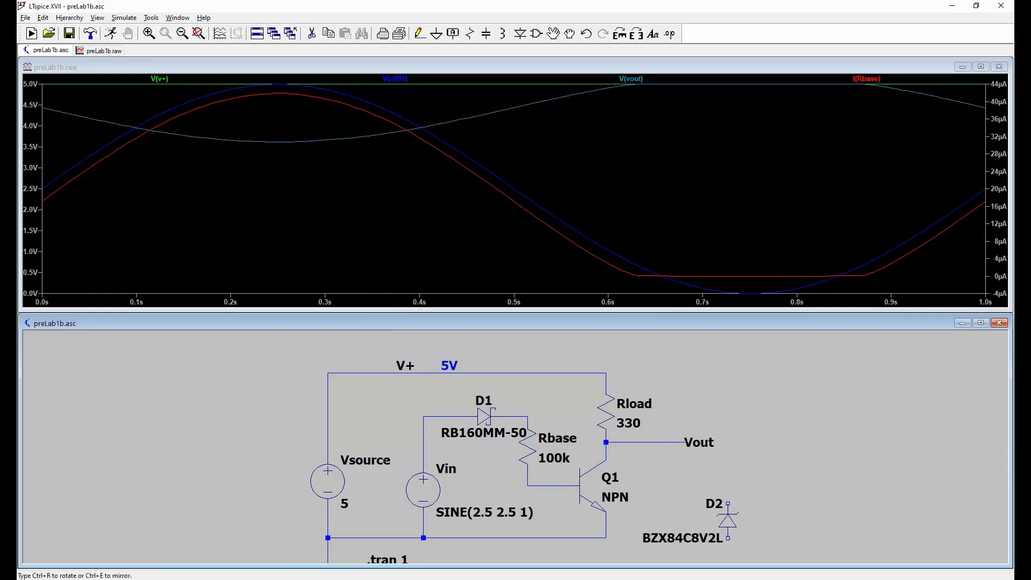
left_click(730, 517)
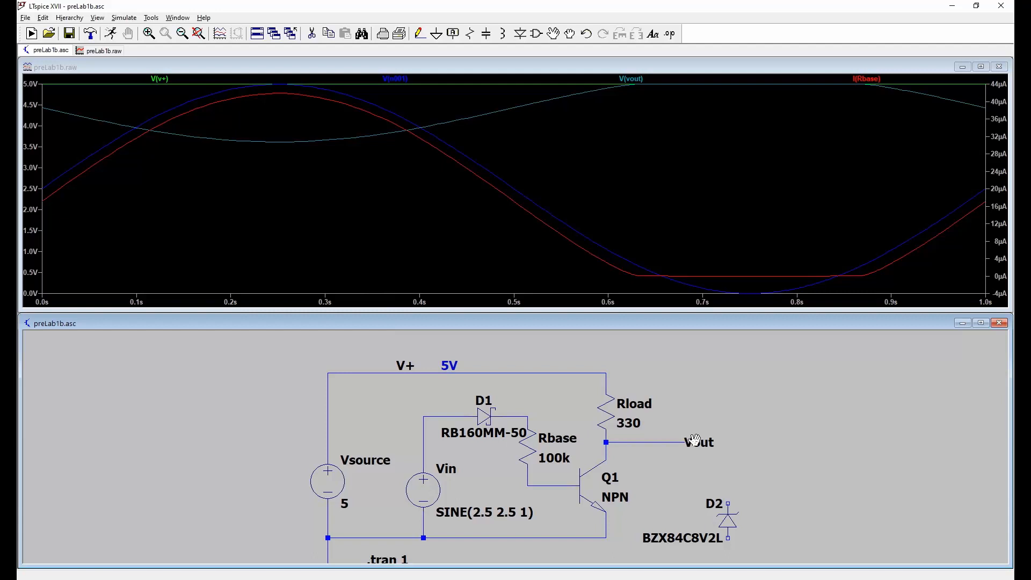
left_click_drag(693, 442, 770, 442)
left_click(780, 442)
left_click(419, 33)
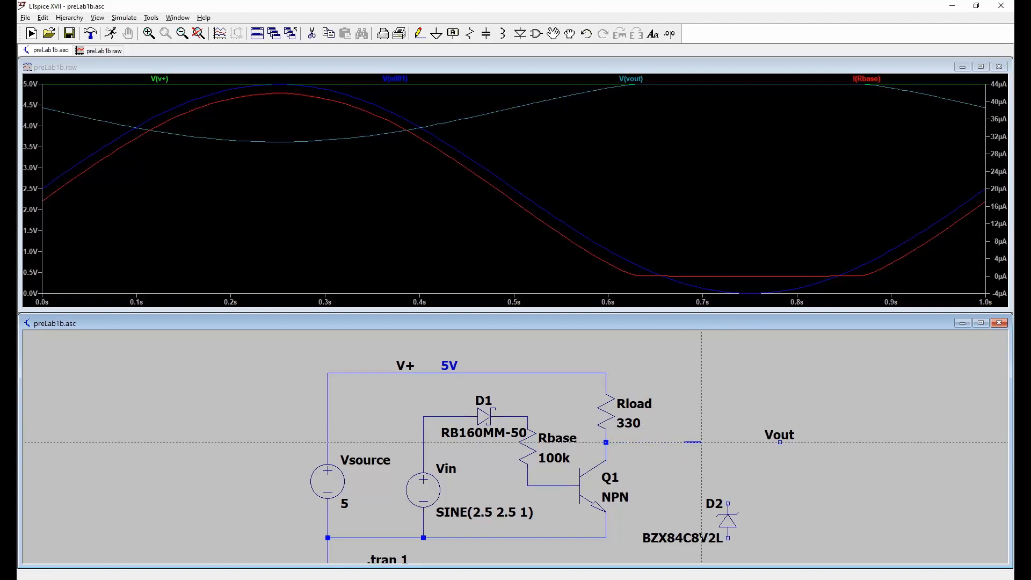
left_click(779, 441)
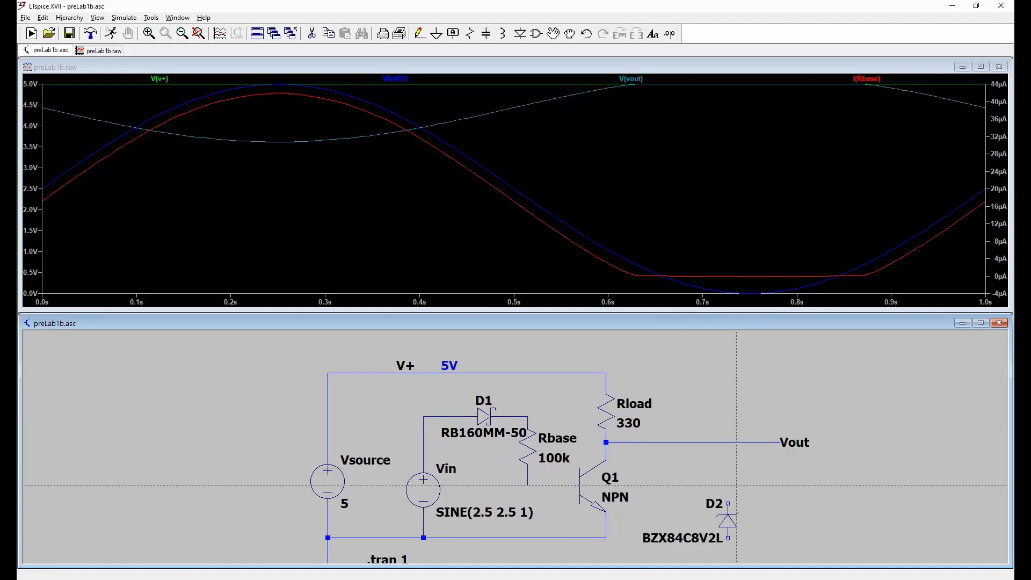
Wire D2 between the Vout line and the ground node at Q1's emitter
left_click(727, 503)
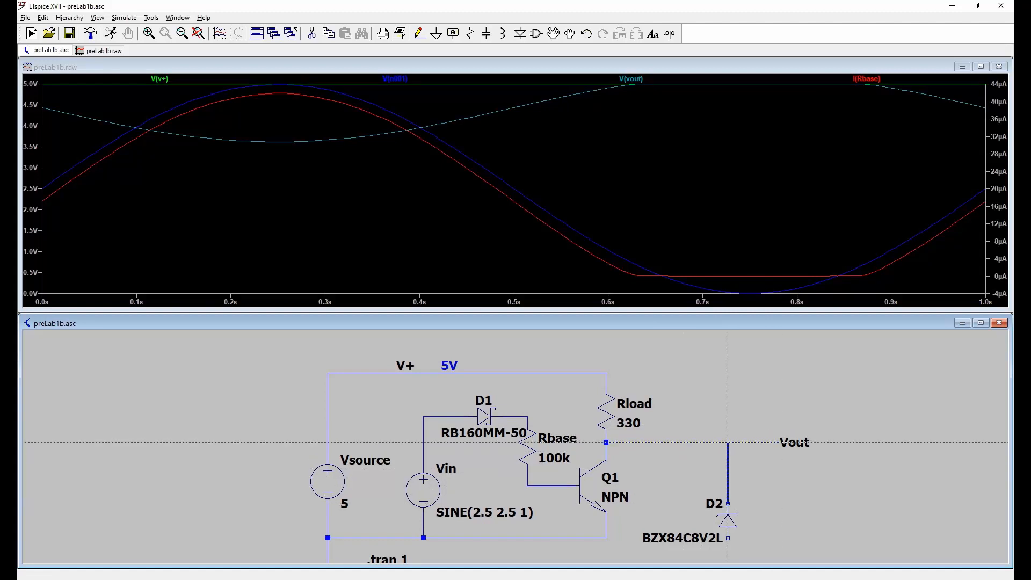
left_click(727, 442)
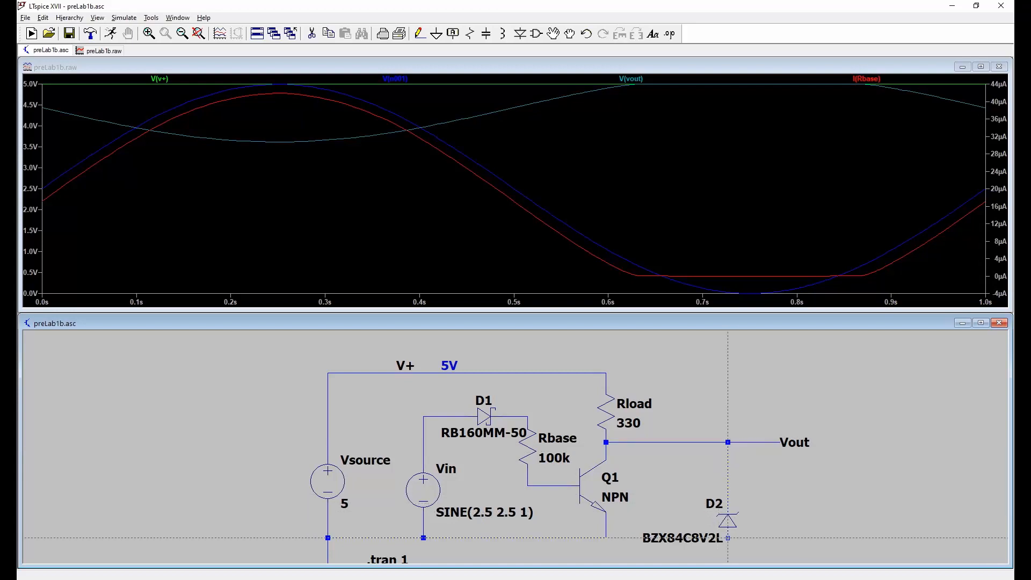
left_click(727, 537)
left_click(606, 537)
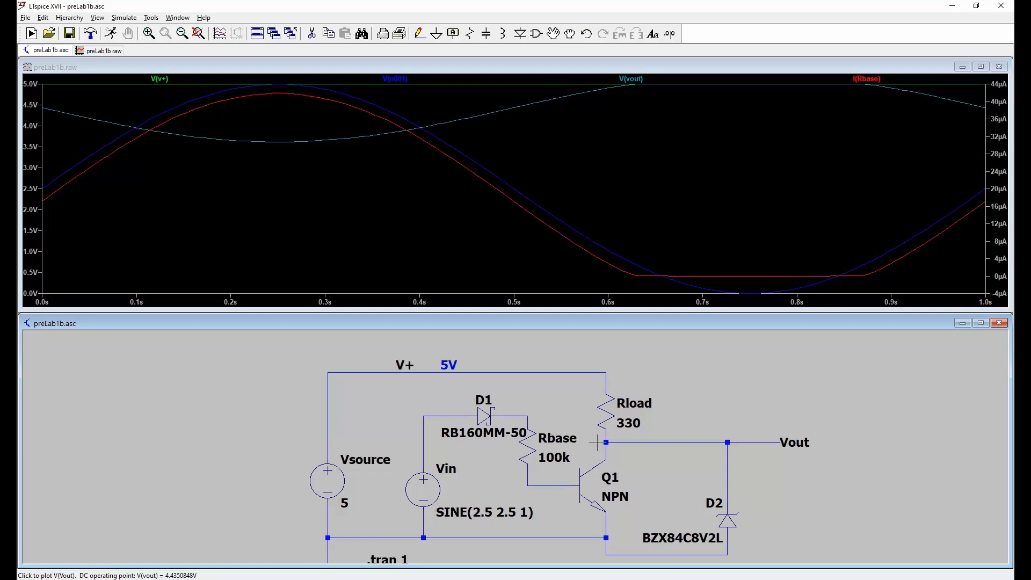
Set the DC value of Vsource to 12 V
right_click(334, 473)
type("12")
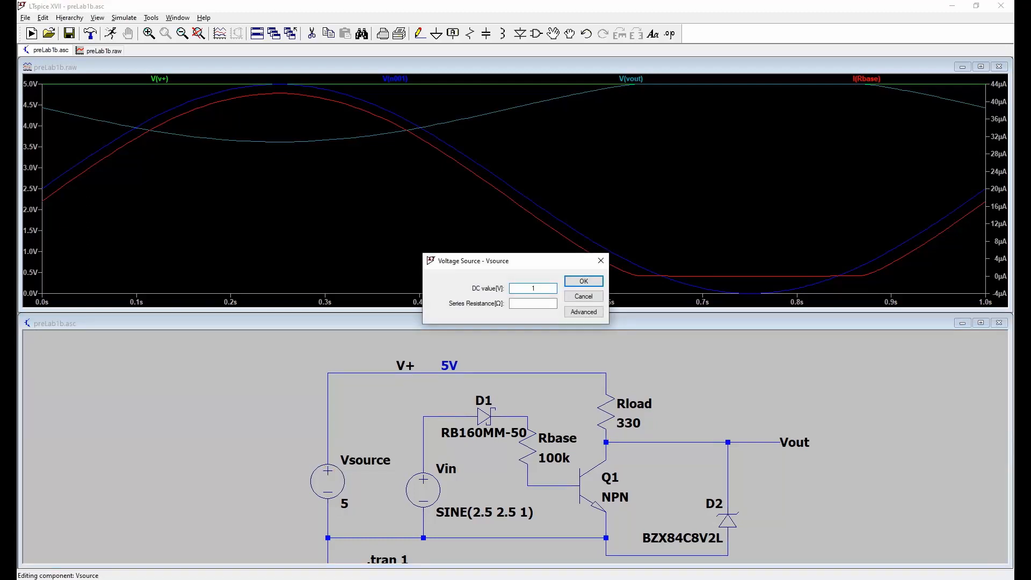
left_click(583, 281)
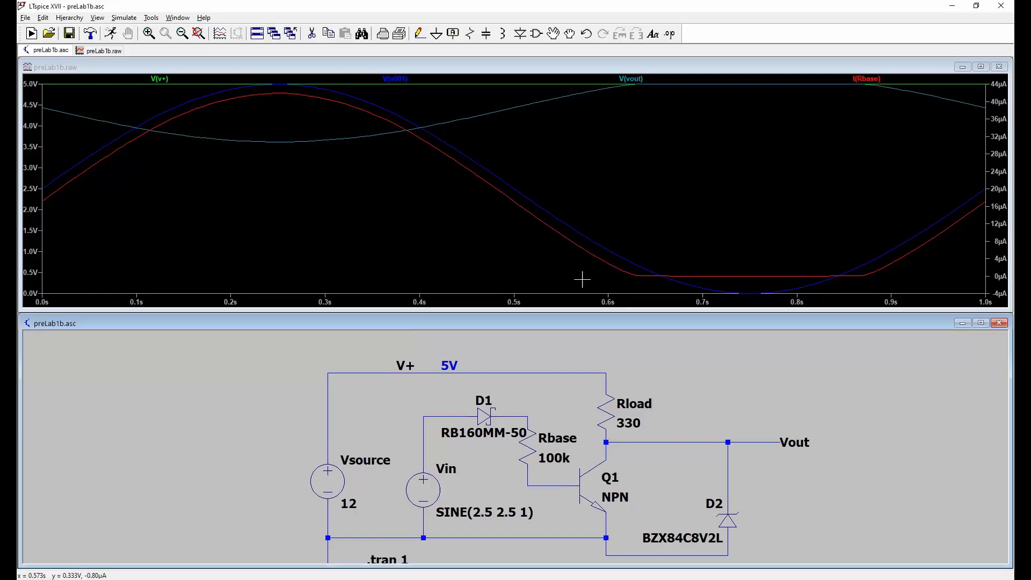
Rerun the transient simulation and plot only the Vout voltage
left_click(126, 19)
left_click(131, 31)
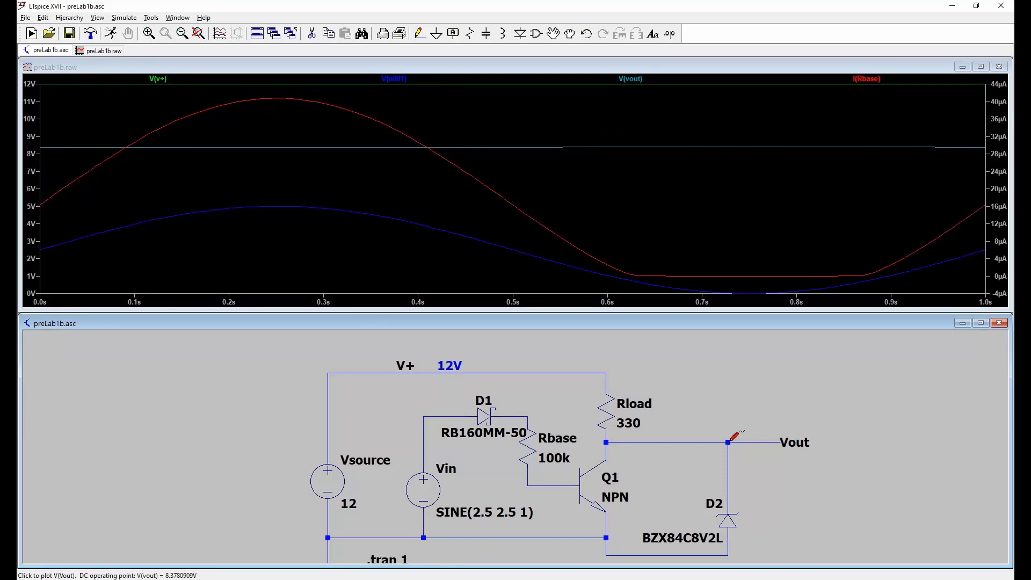
left_click(730, 439)
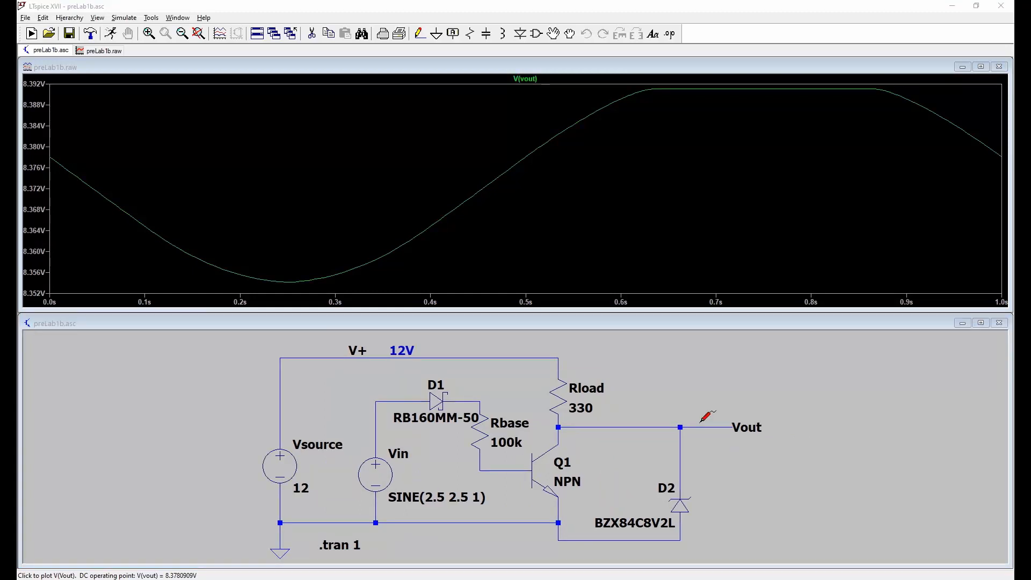
Open the transistor model list for Q1 and select the Zetex FZT849 NPN model, rated 30 V and 7000 mA
right_click(538, 474)
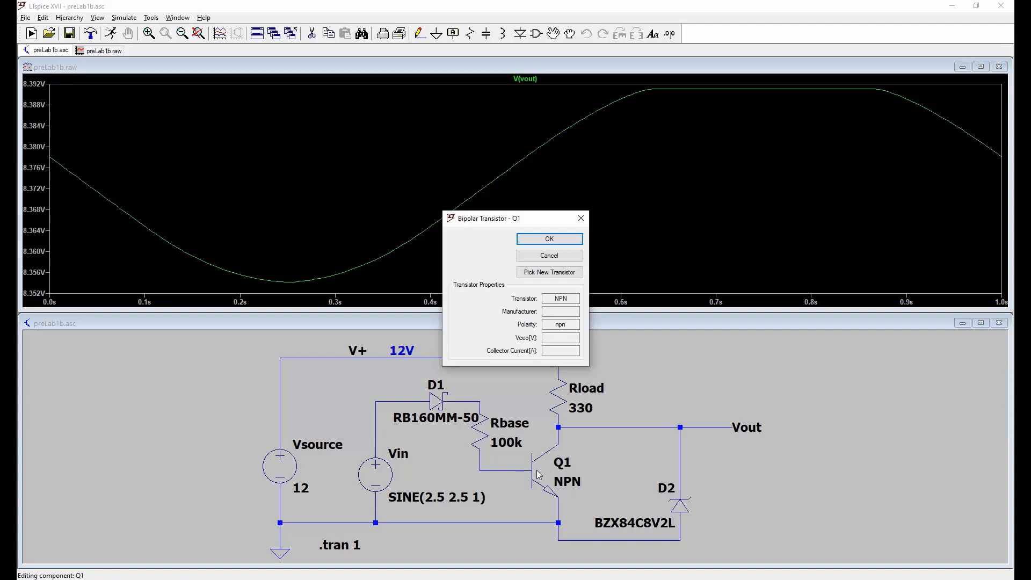
left_click(559, 273)
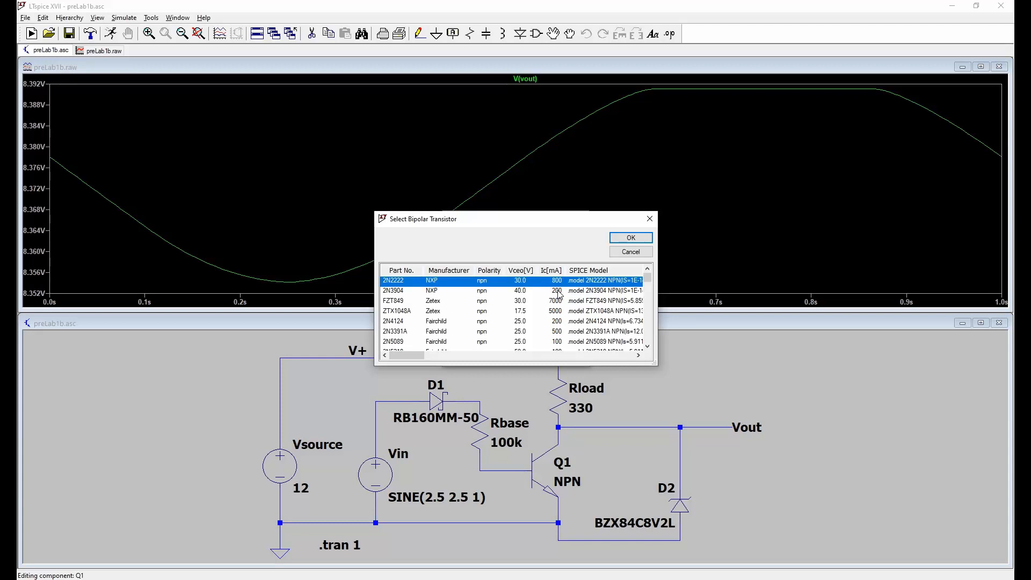
left_click(396, 303)
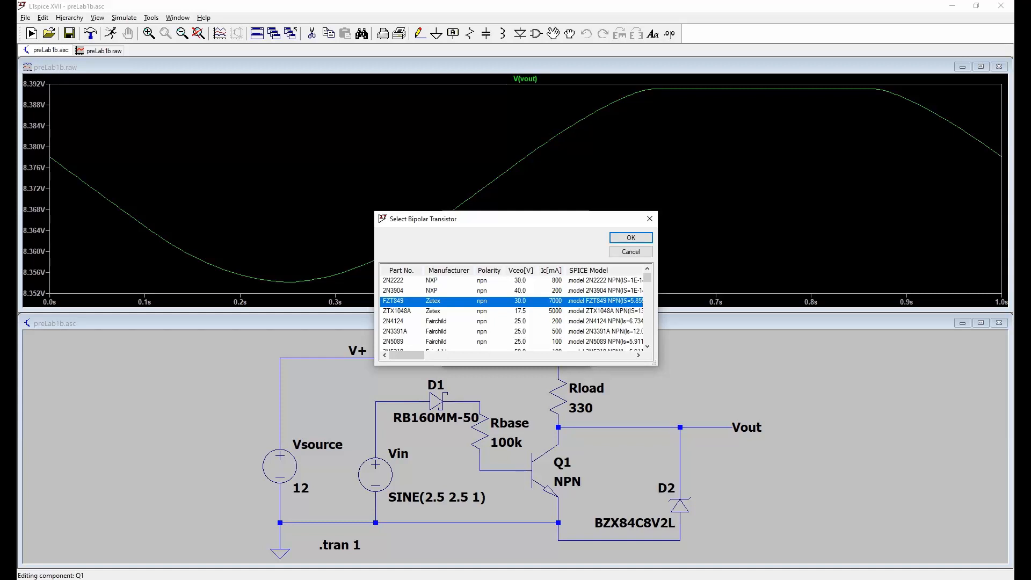
Switch to the web browser, search DuckDuckGo for "fzt849" and examine the features and maximum ratings in the diodes.com FZT849 datasheet
key("alt+Tab")
type("f")
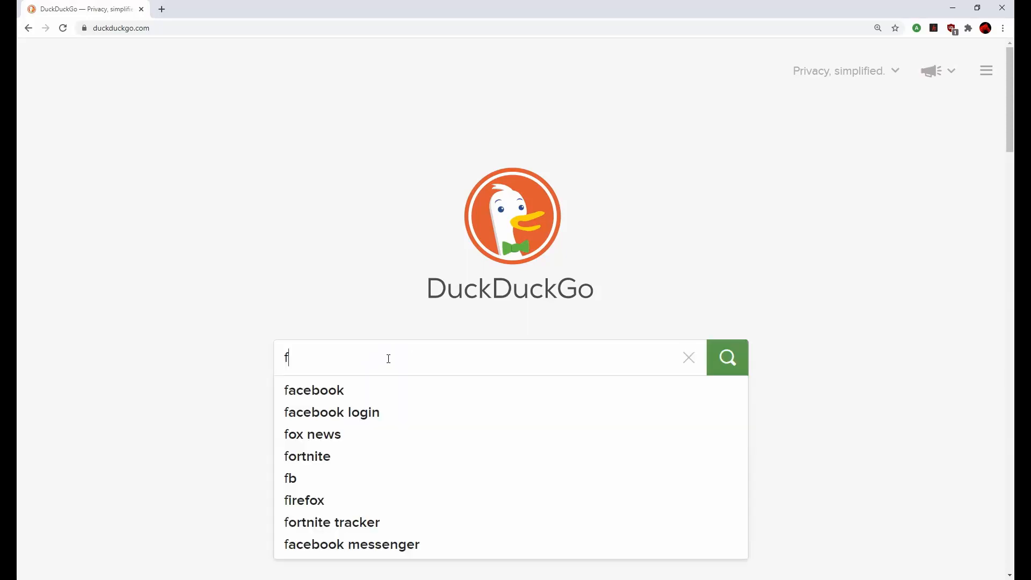
type("zt849")
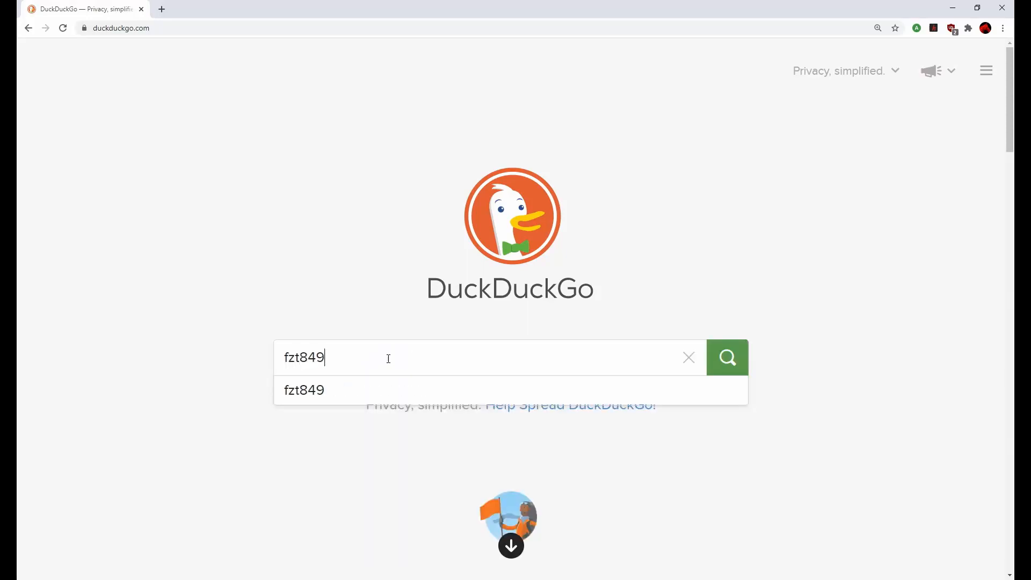
key("Return")
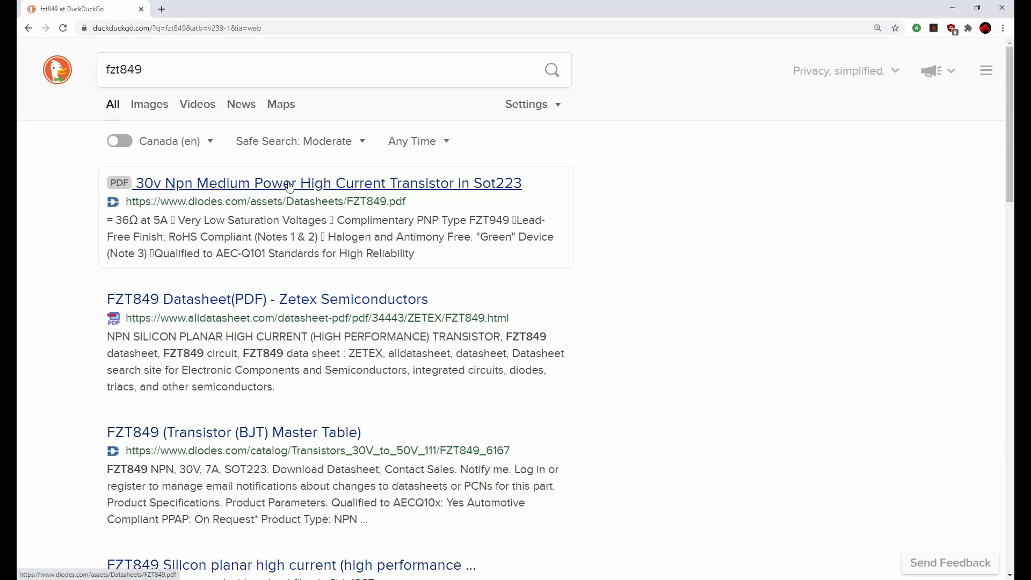
left_click(241, 186)
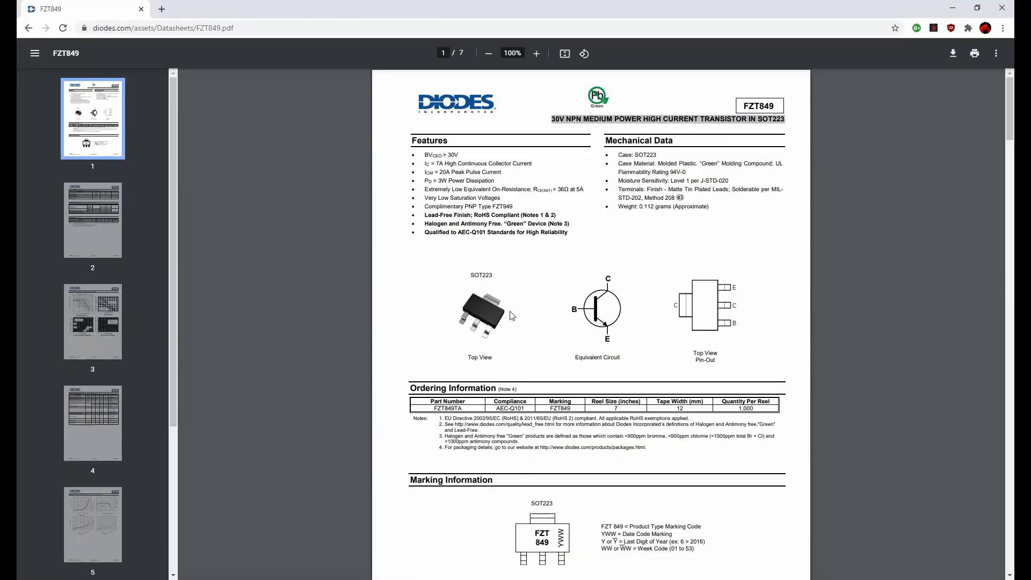
scroll(659, 339, "up", 3)
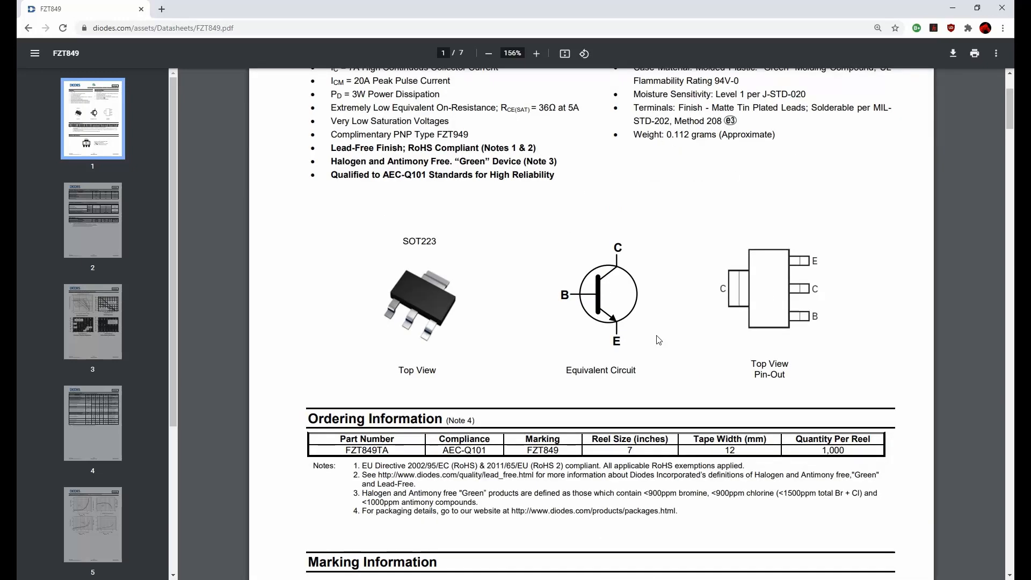
scroll(659, 340, "up", 3)
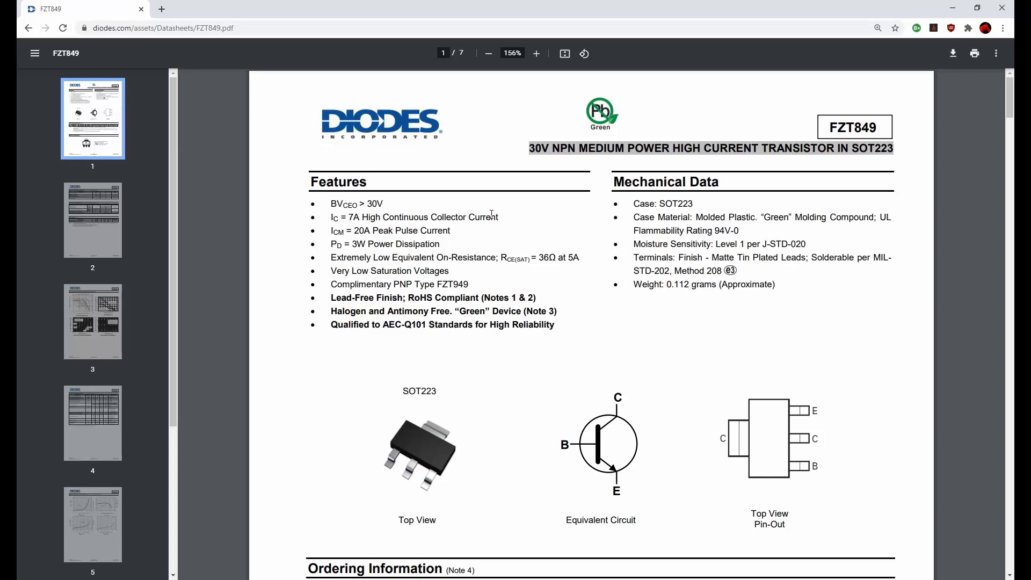
scroll(616, 374, "down", 7)
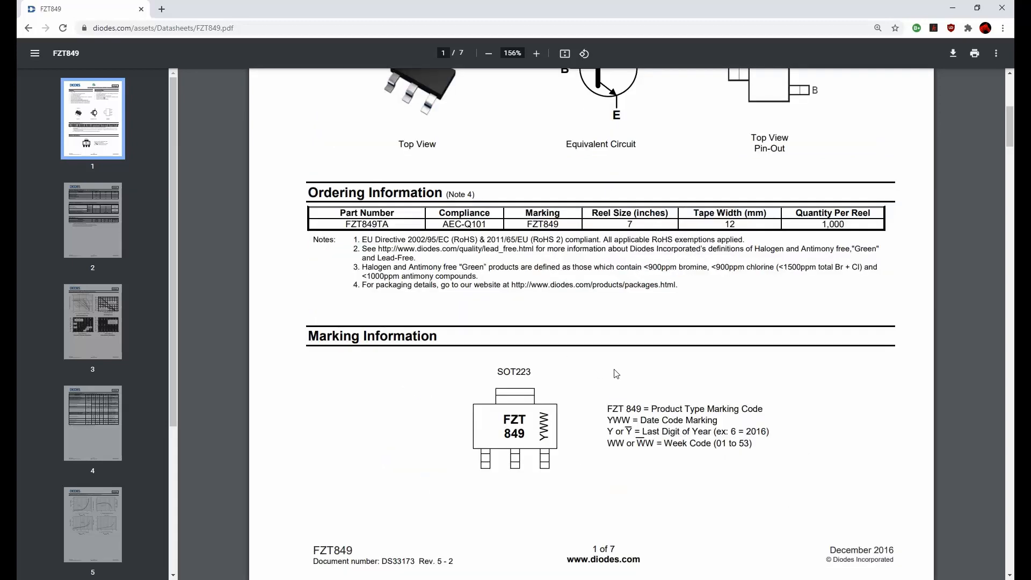
scroll(617, 374, "down", 2)
scroll(616, 373, "down", 8)
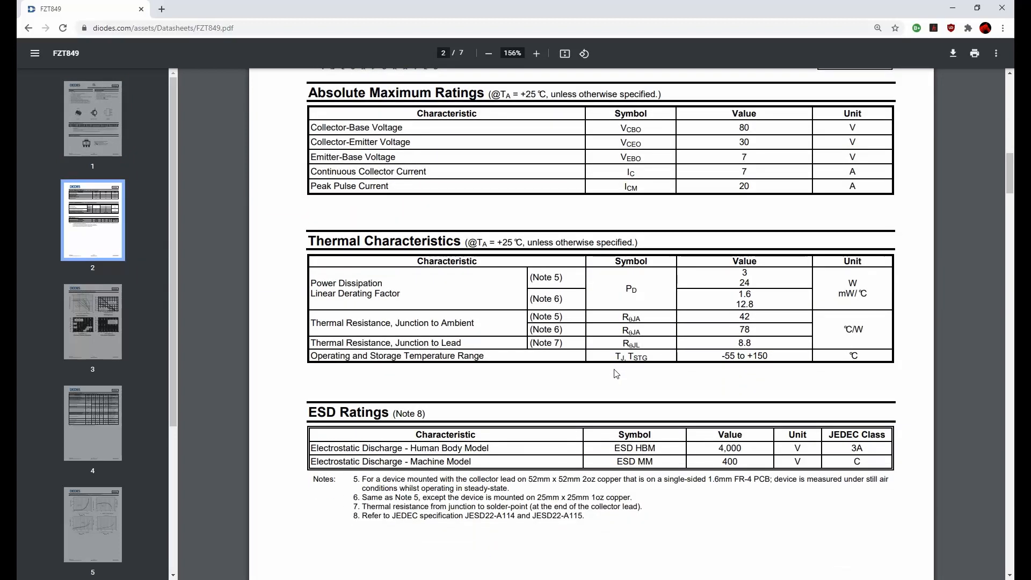
scroll(616, 372, "down", 20)
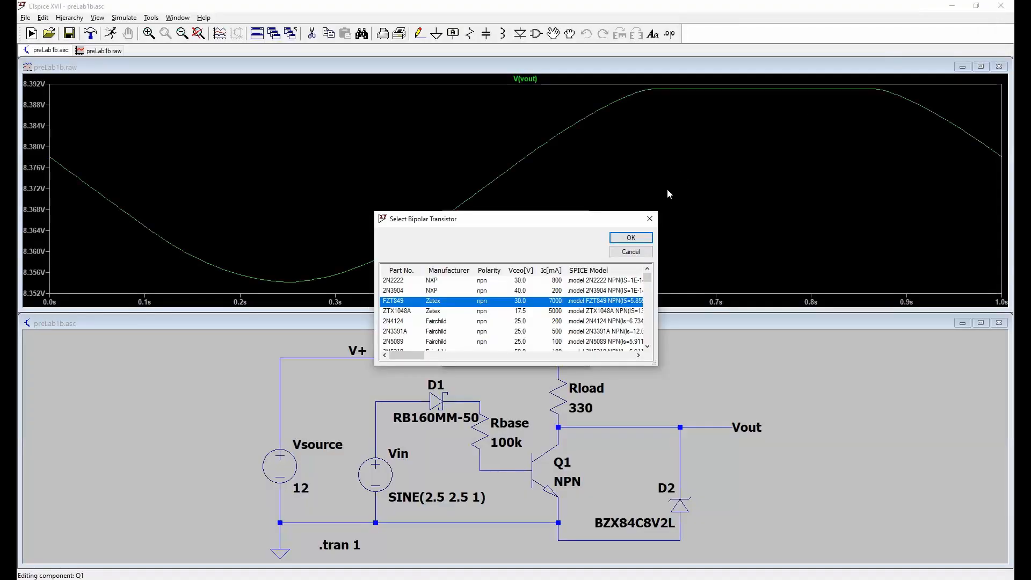
Assign the selected FZT849 model to transistor Q1 and rerun the transient simulation
left_click(632, 237)
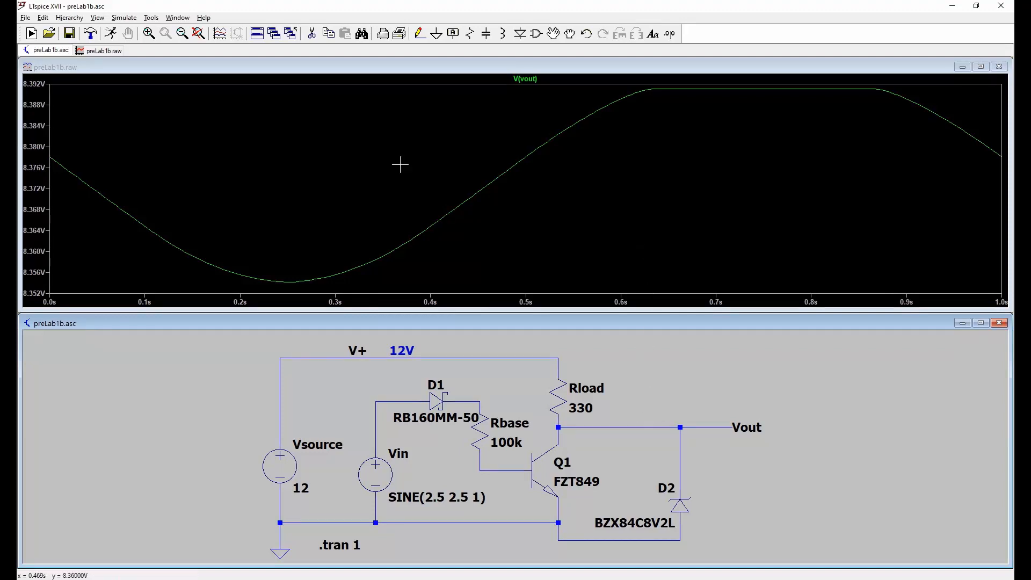
left_click(128, 19)
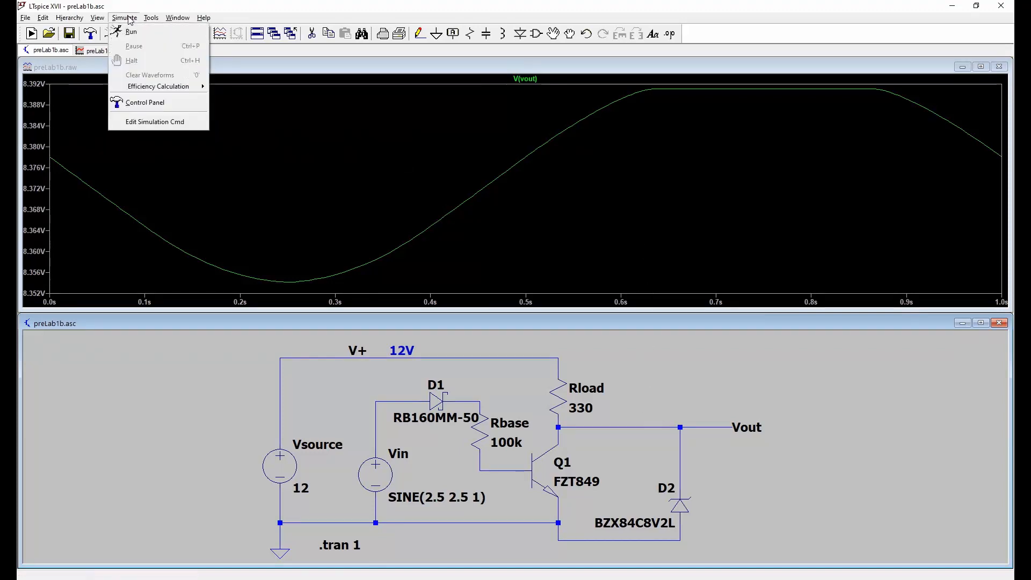